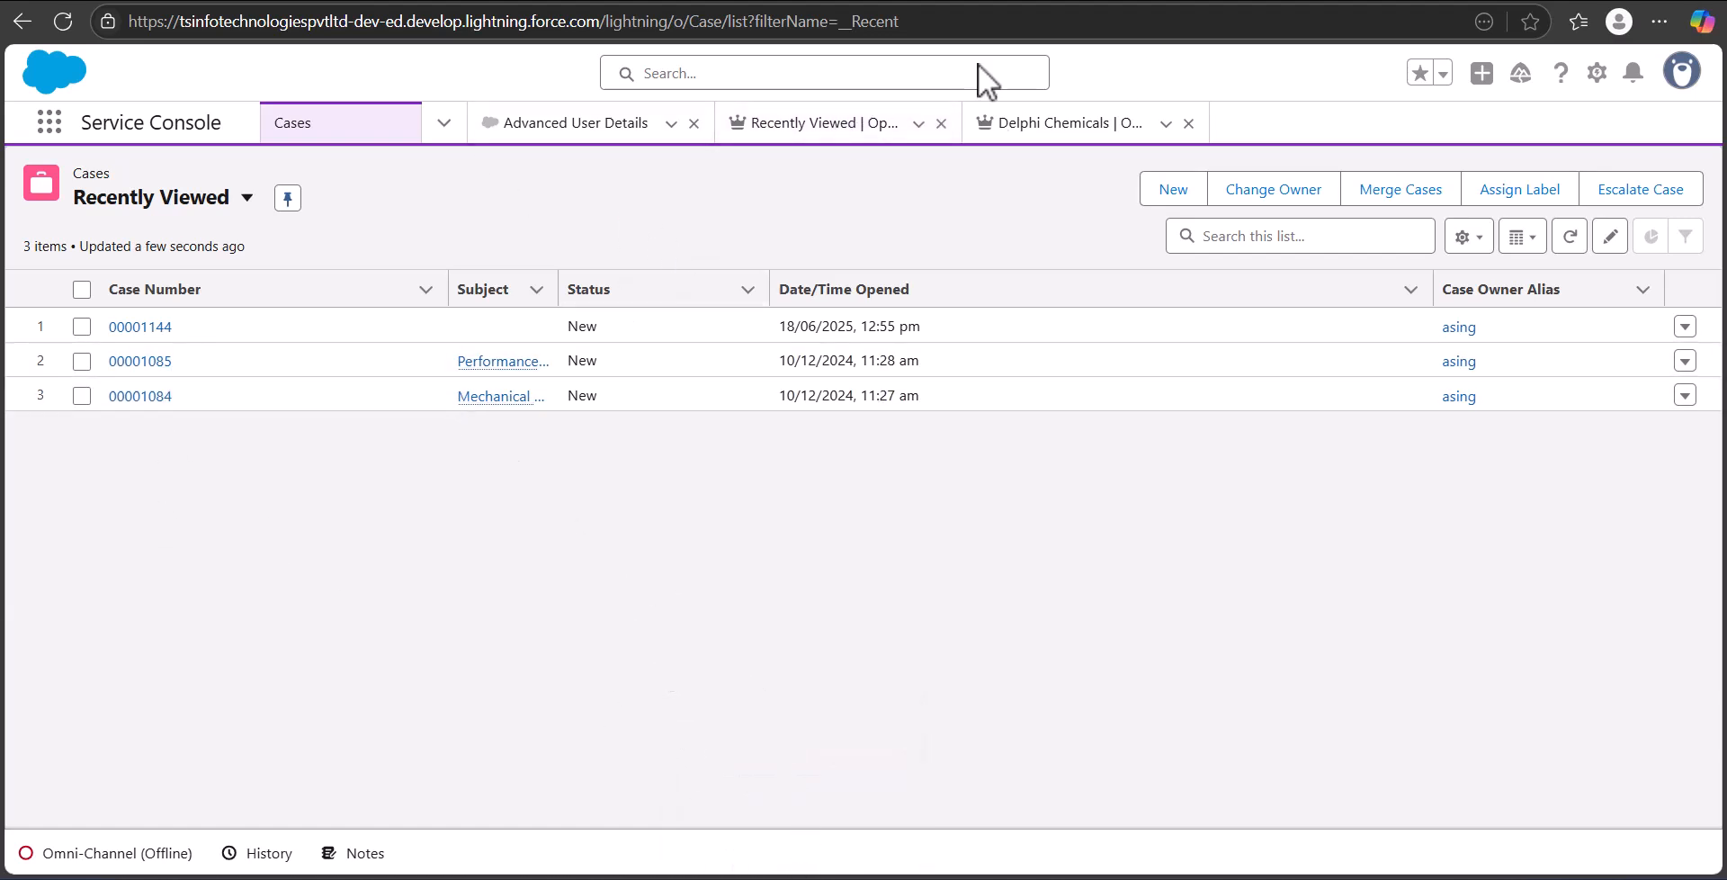
Step: Close the Delphi Chemicals, Recently Viewed opportunities and Advanced User Details workspace tabs in the Service Console
left_click(1188, 123)
left_click(941, 123)
left_click(694, 123)
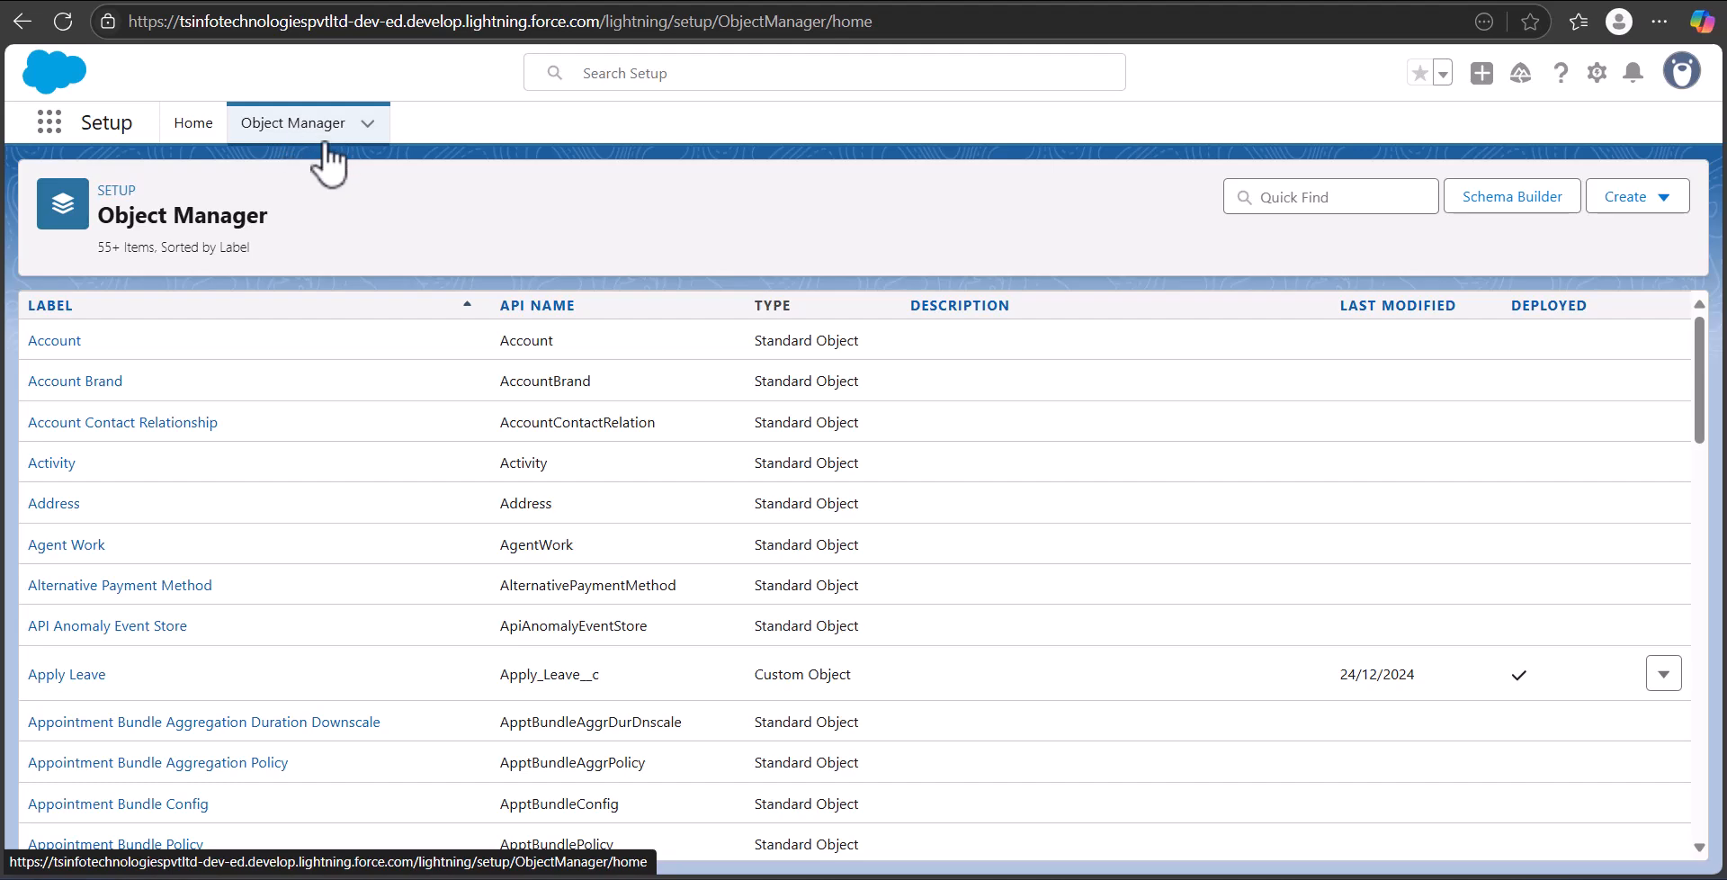
Step: Open the Account object's Fields & Relationships in Object Manager and search its fields for "test"
left_click(65, 342)
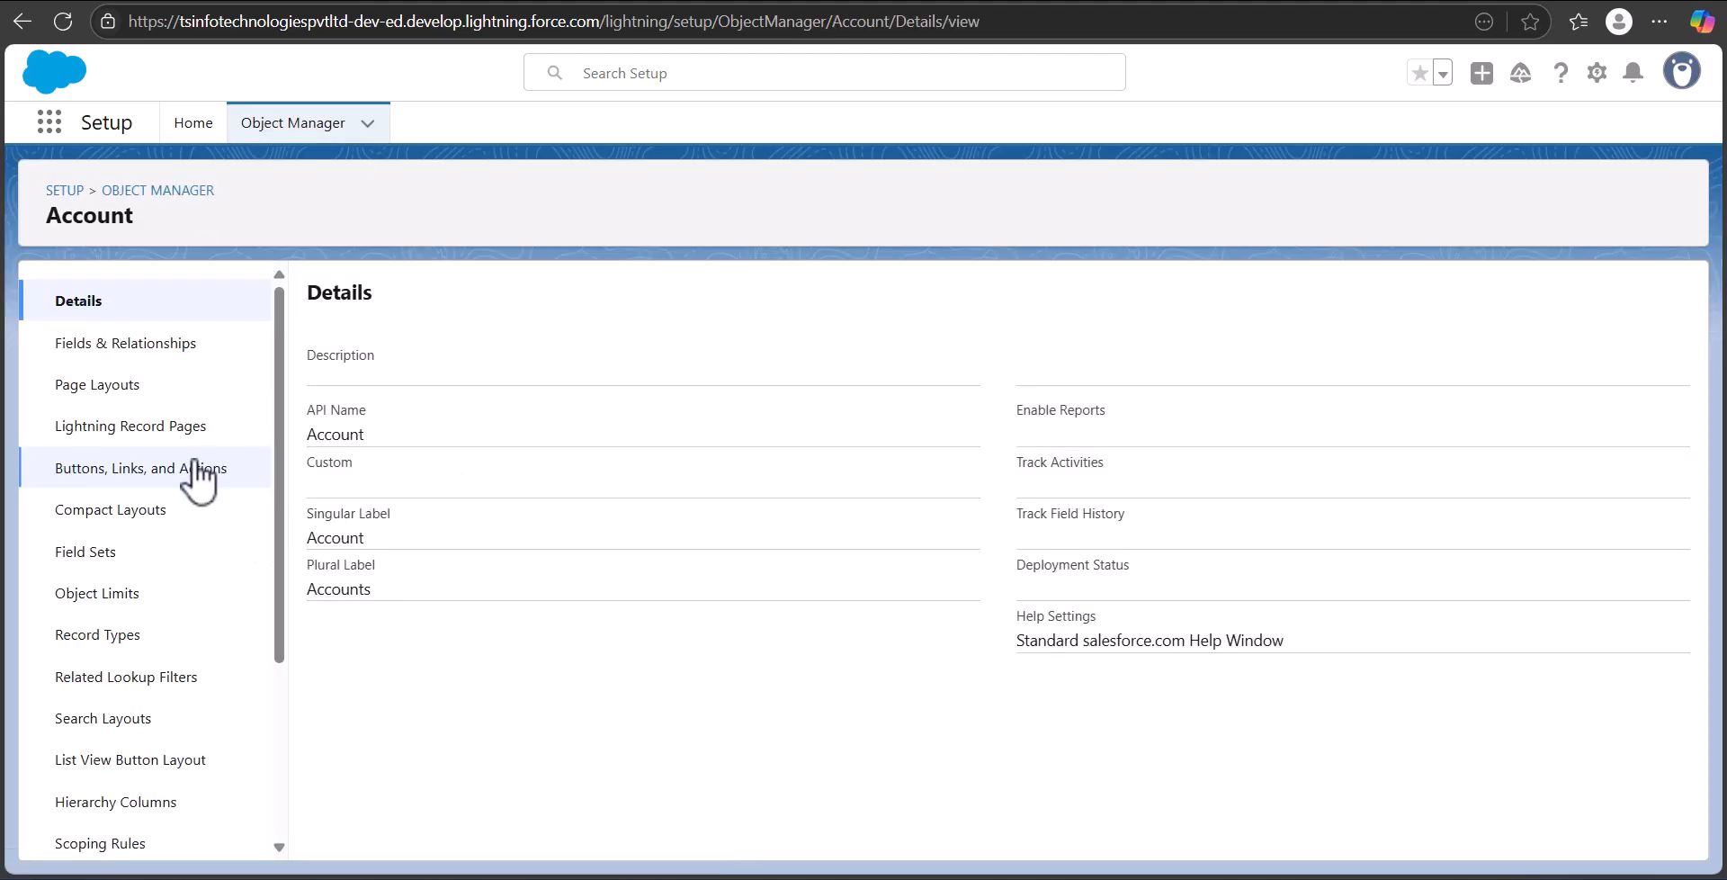
left_click(156, 354)
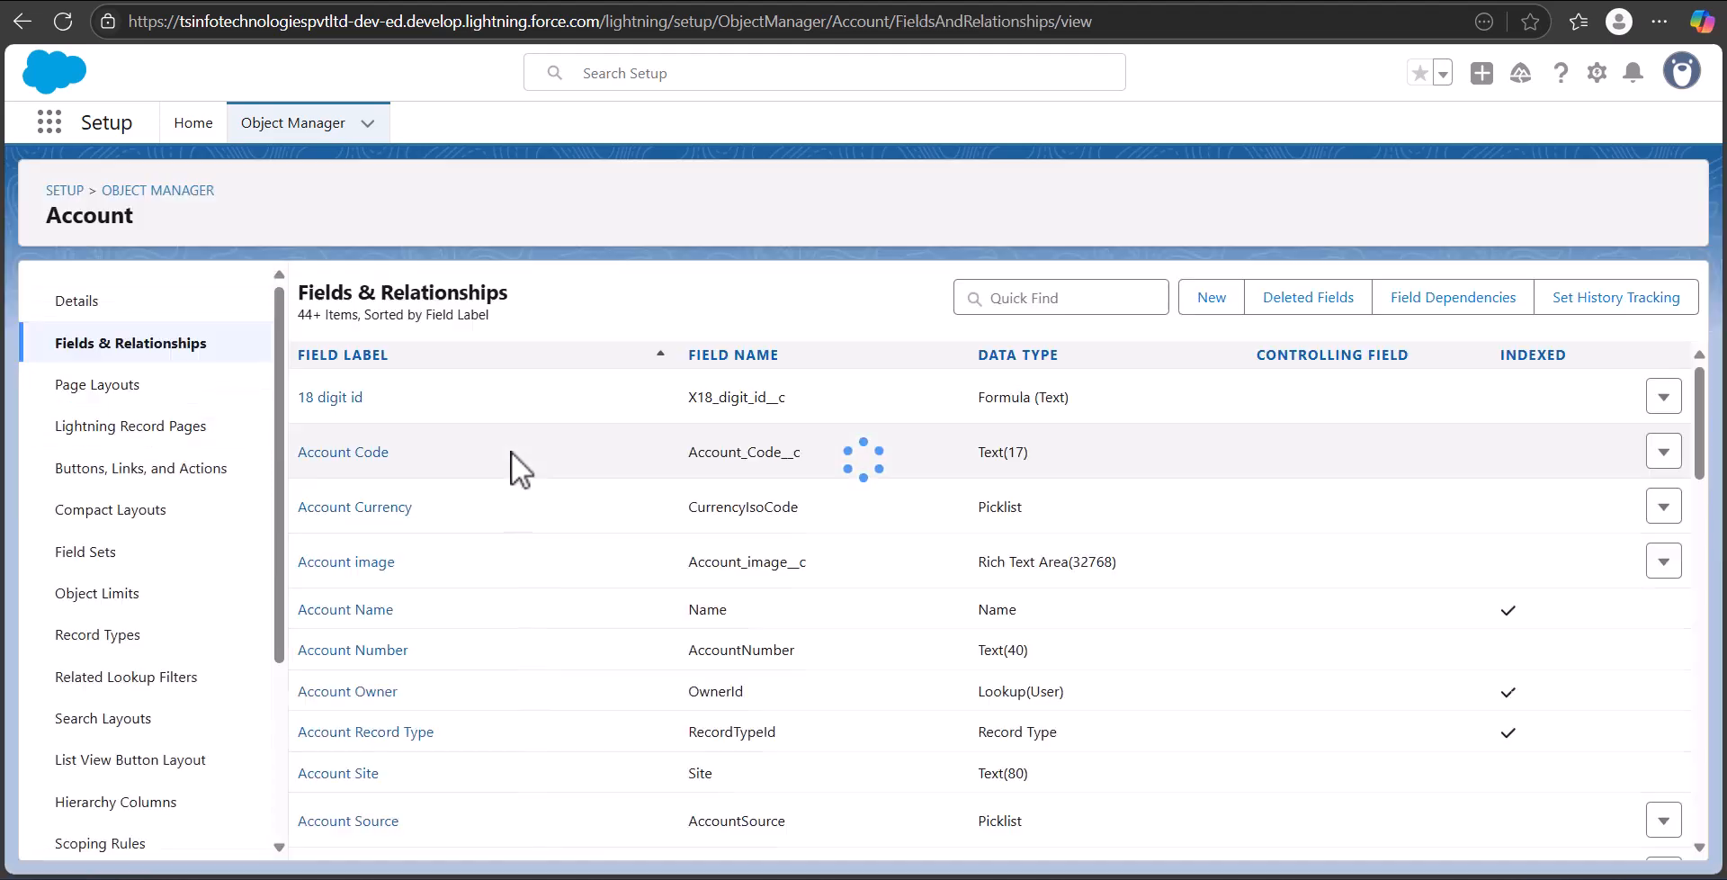
scroll(423, 450, "down", 1)
left_click(1053, 300)
type("test")
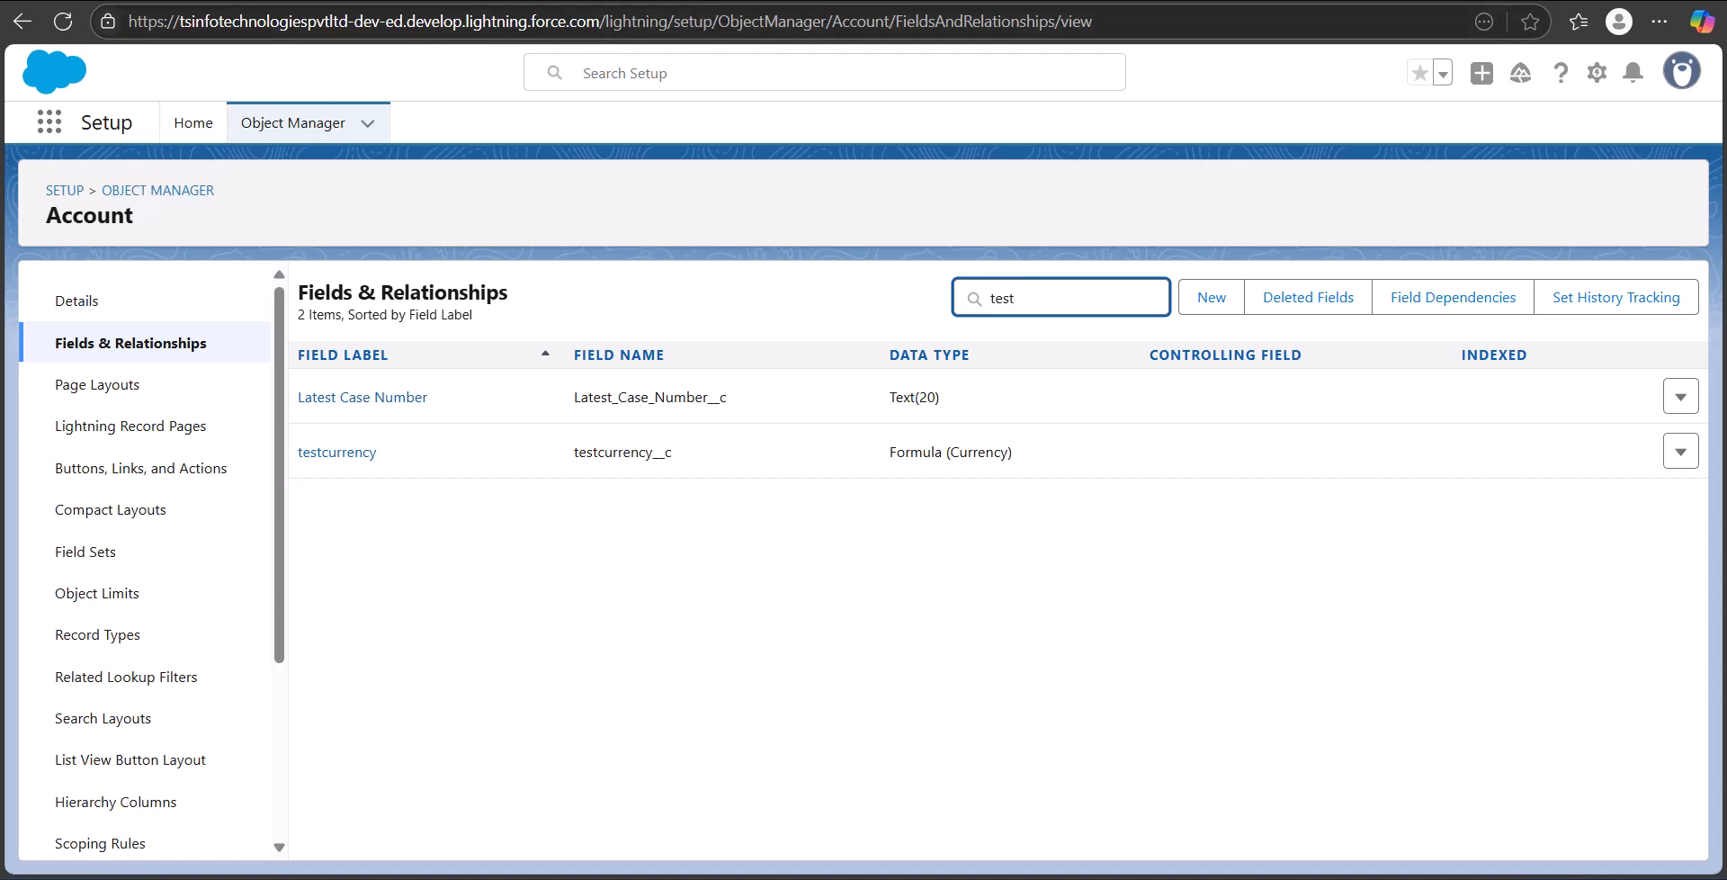
Step: Switch to Flow Builder to deactivate the test flowdd flow, and start a new Record-Triggered Flow from Setup's Flows page
left_click(711, 0)
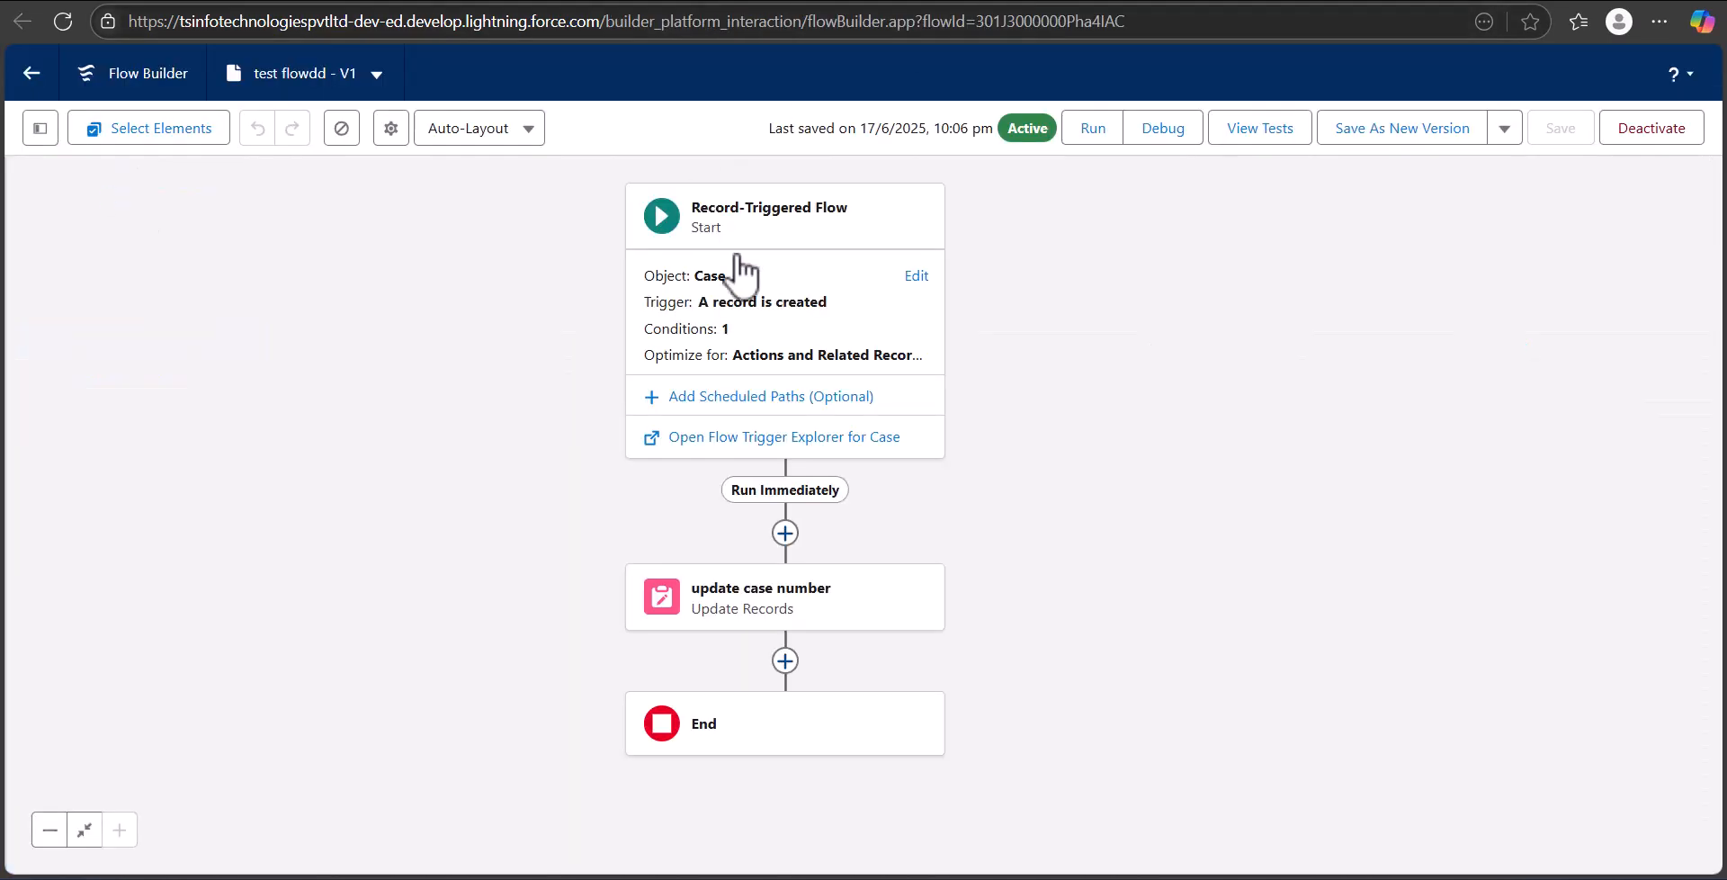
left_click(1635, 142)
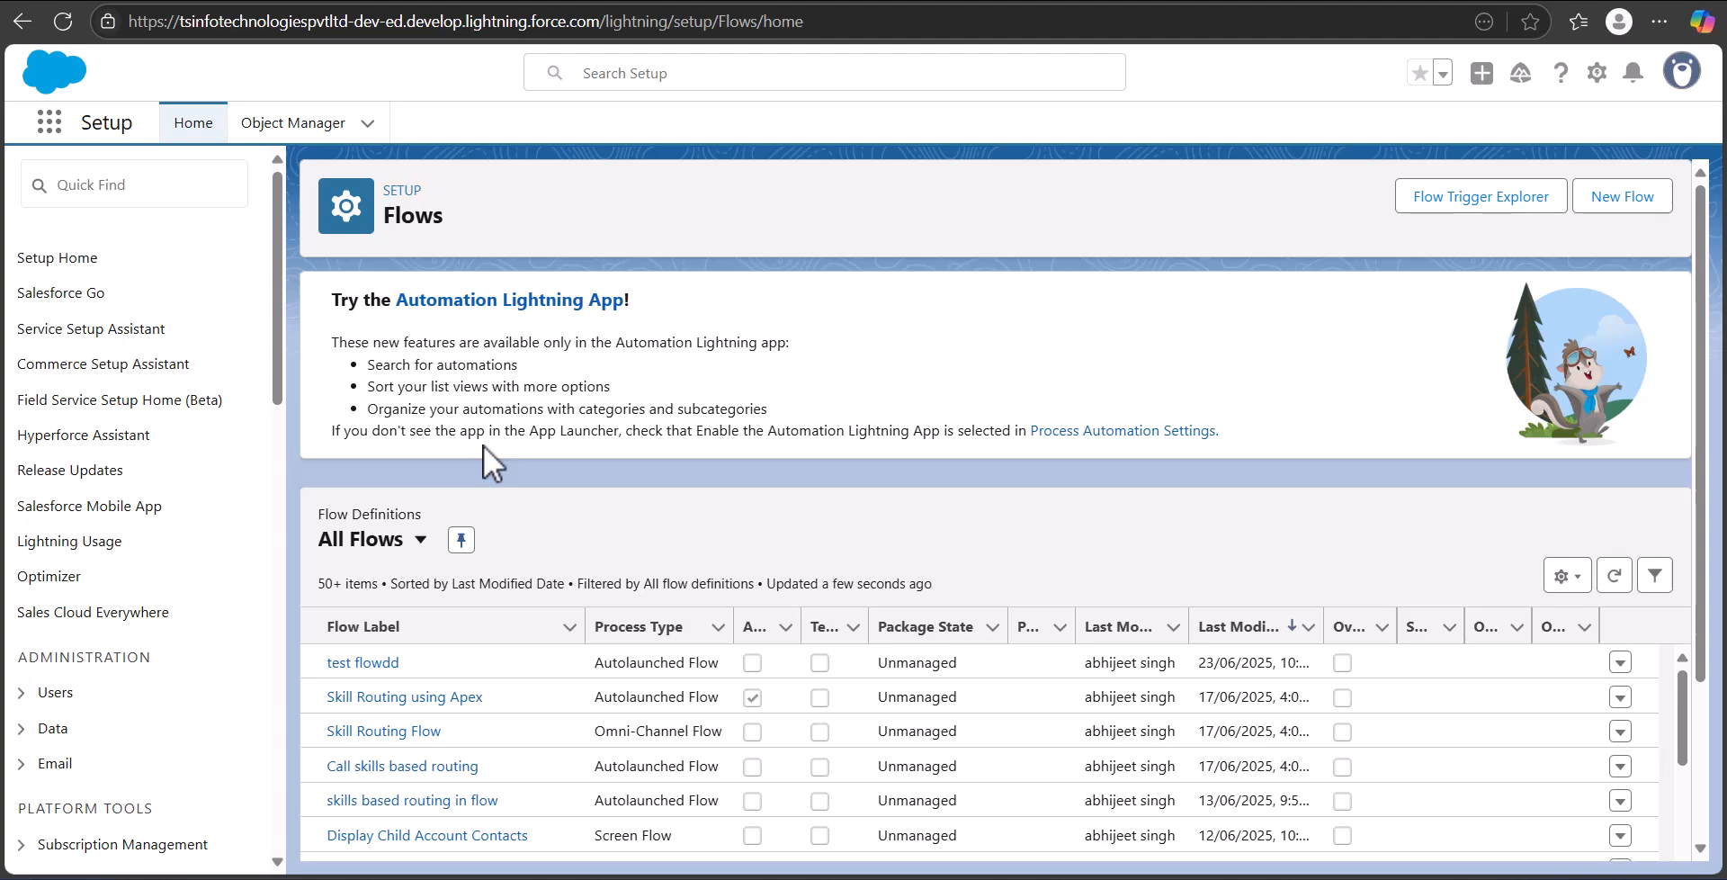
left_click(1639, 201)
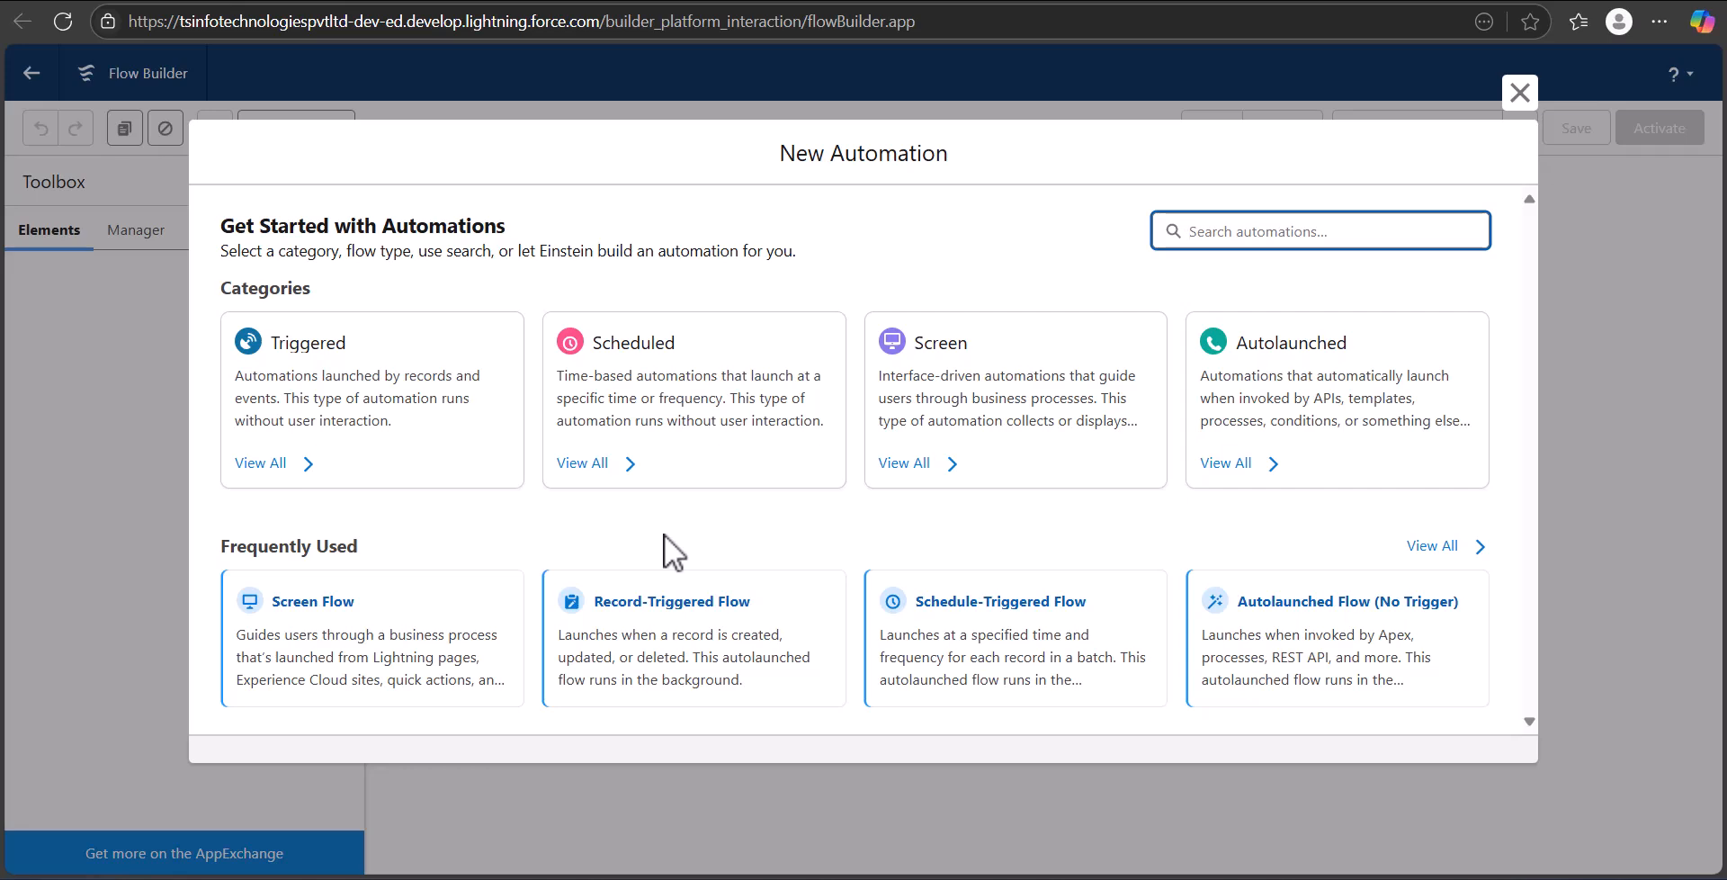
left_click(712, 605)
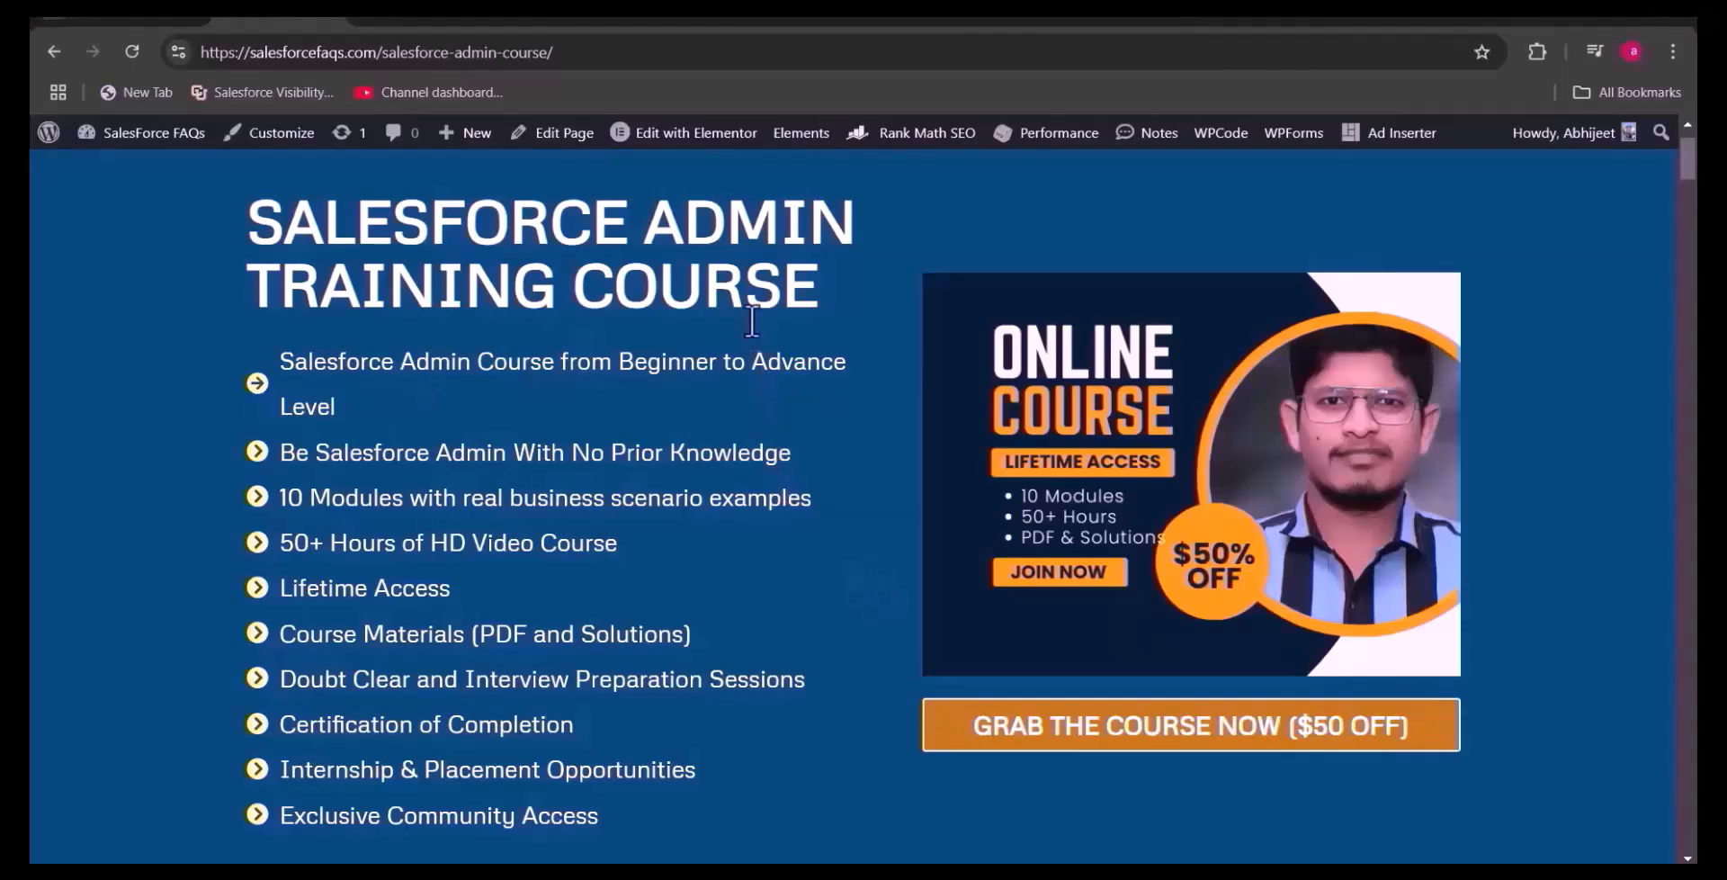
Step: Examine the Salesforce Admin training course page, from the introduction and module contents to the purchase offer
scroll(736, 423, "down", 1)
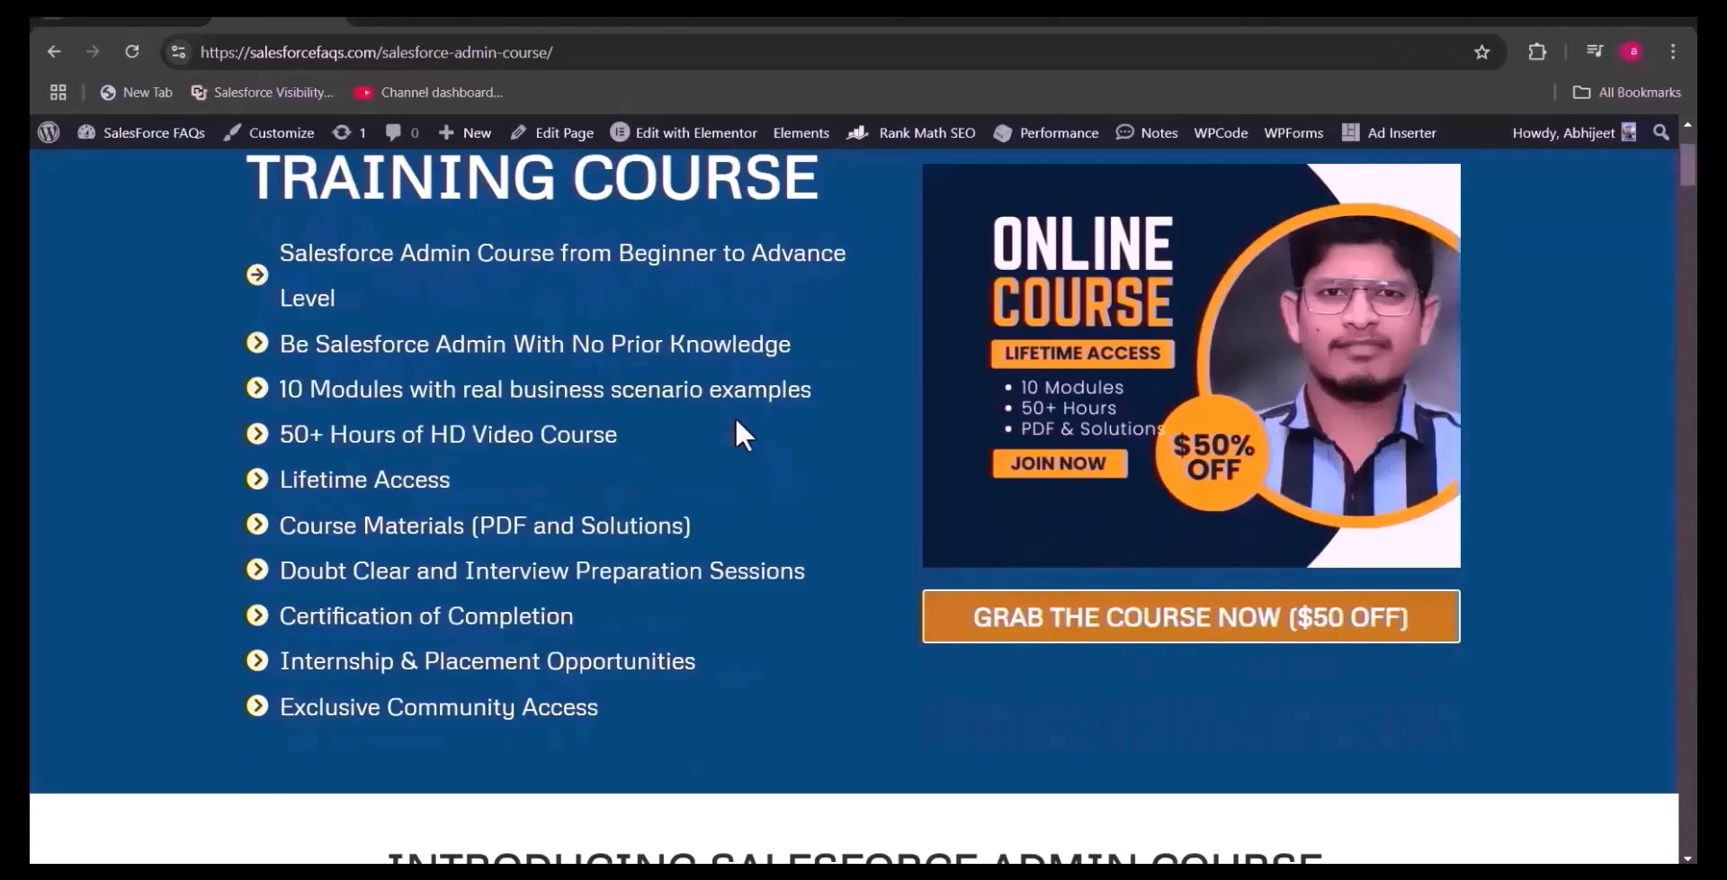
scroll(774, 423, "down", 3)
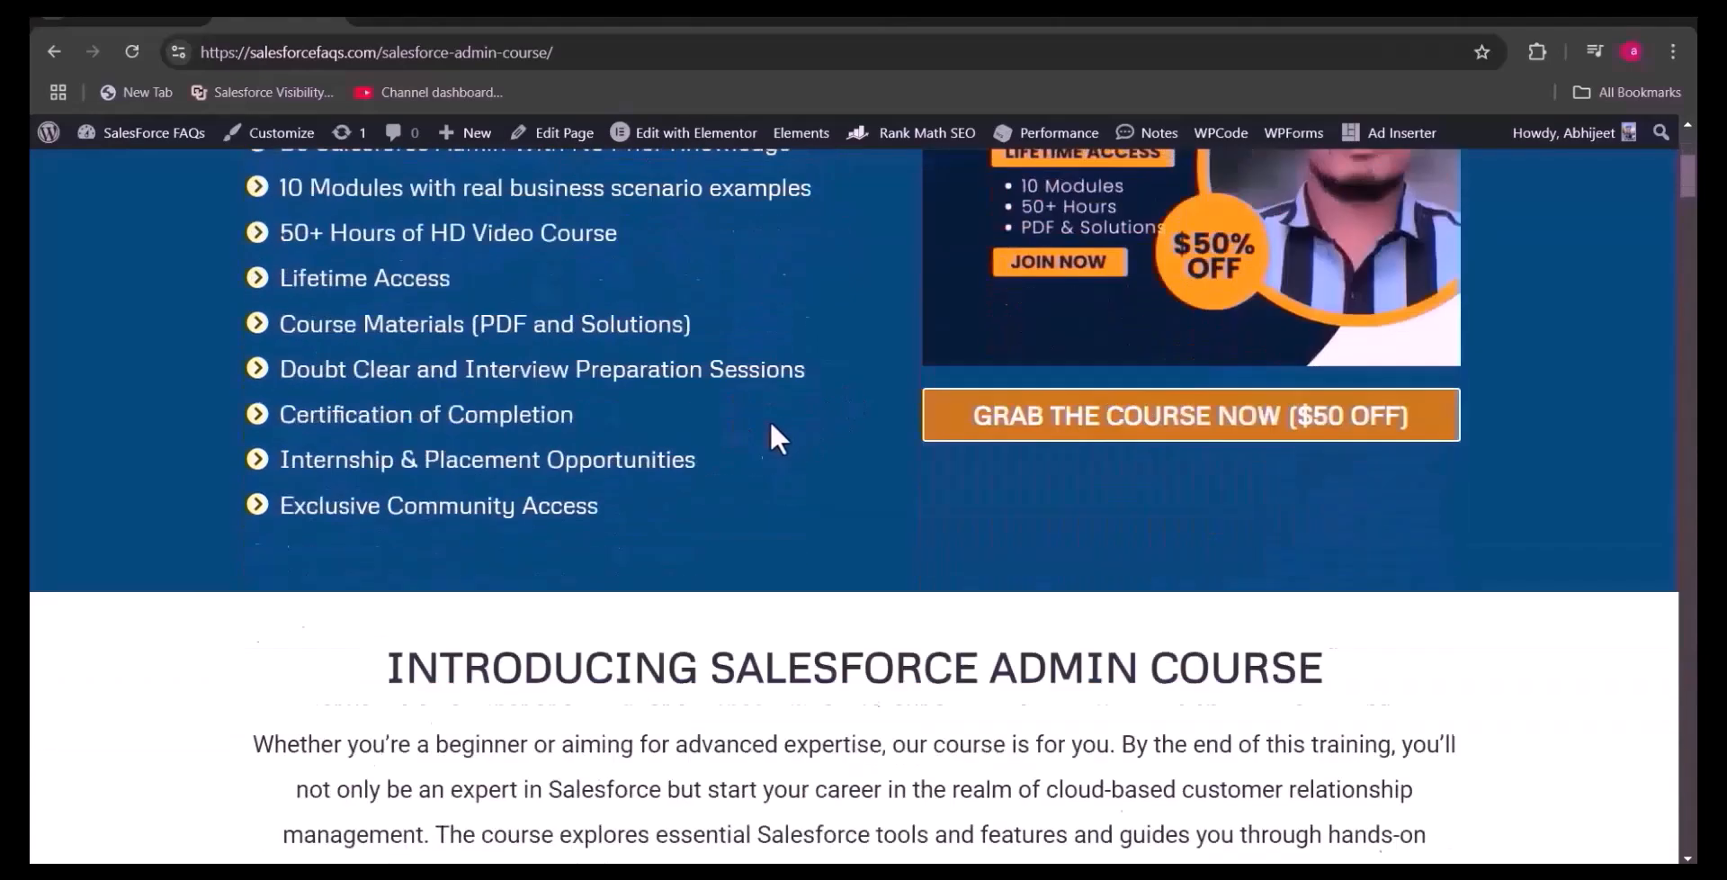
scroll(771, 423, "down", 5)
scroll(771, 421, "down", 15)
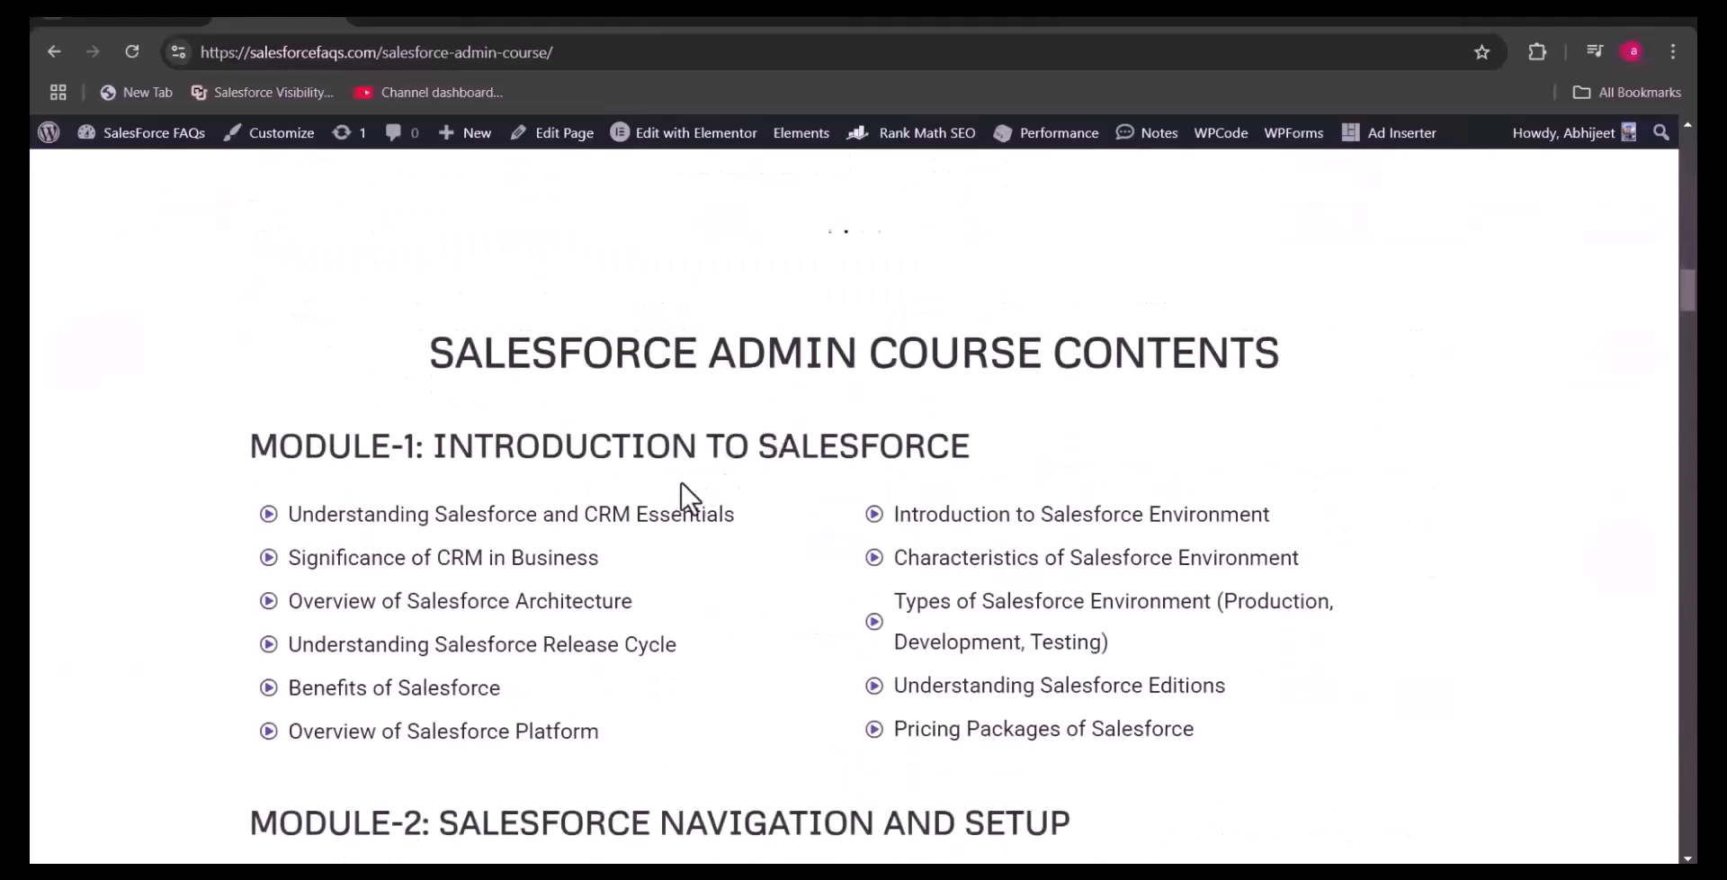
scroll(594, 490, "down", 1)
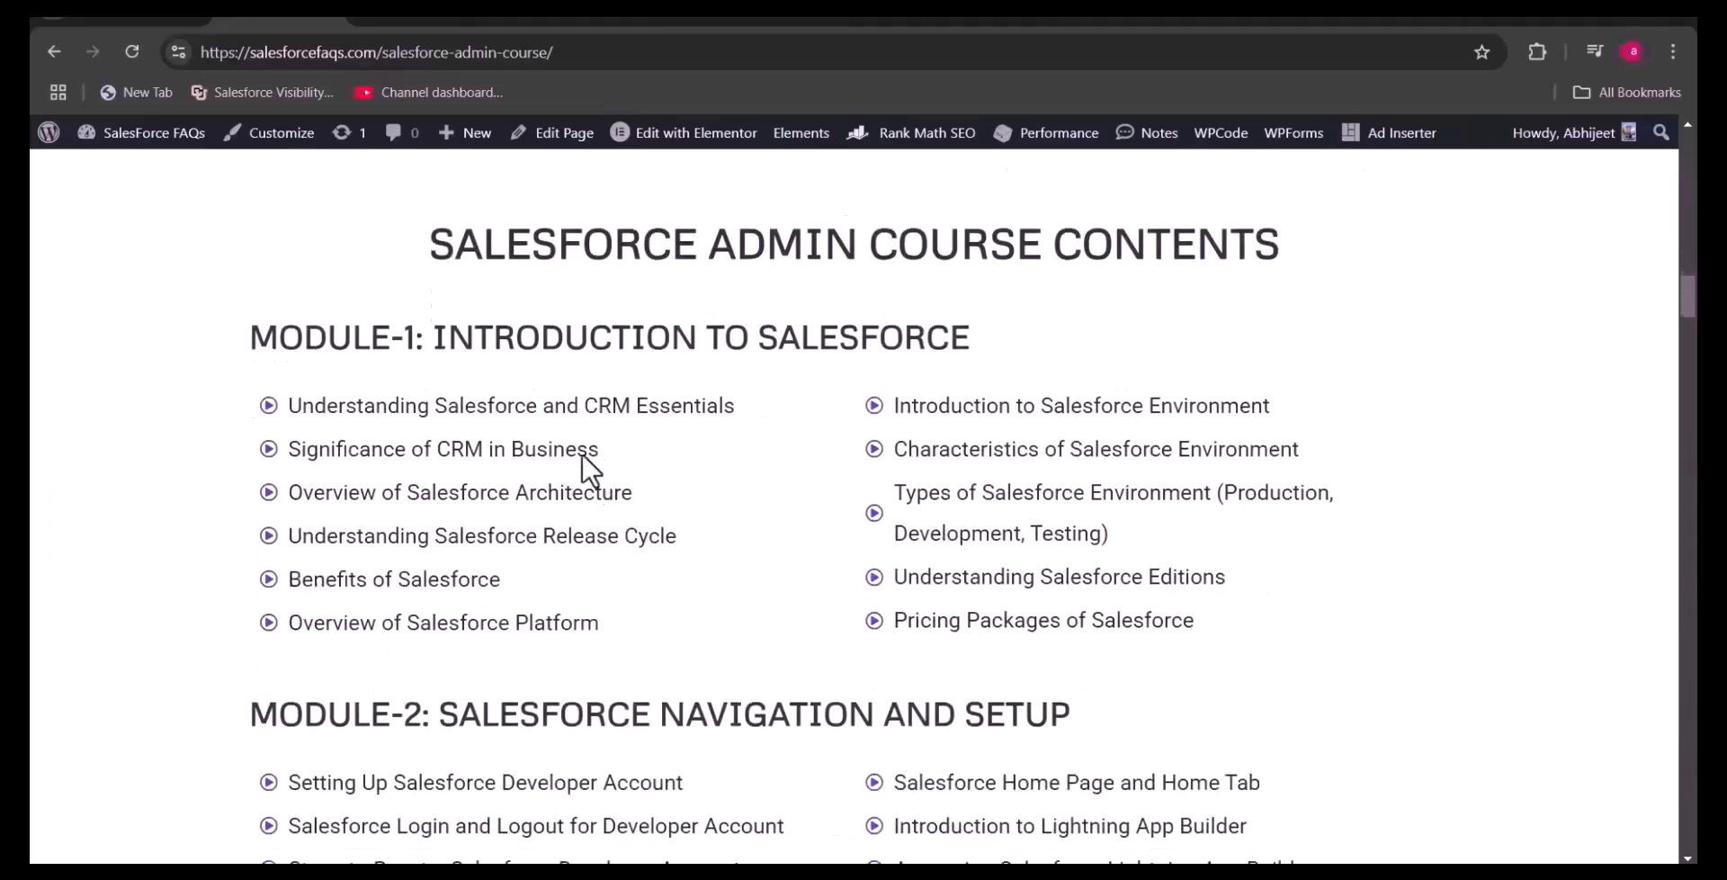
scroll(791, 521, "down", 2)
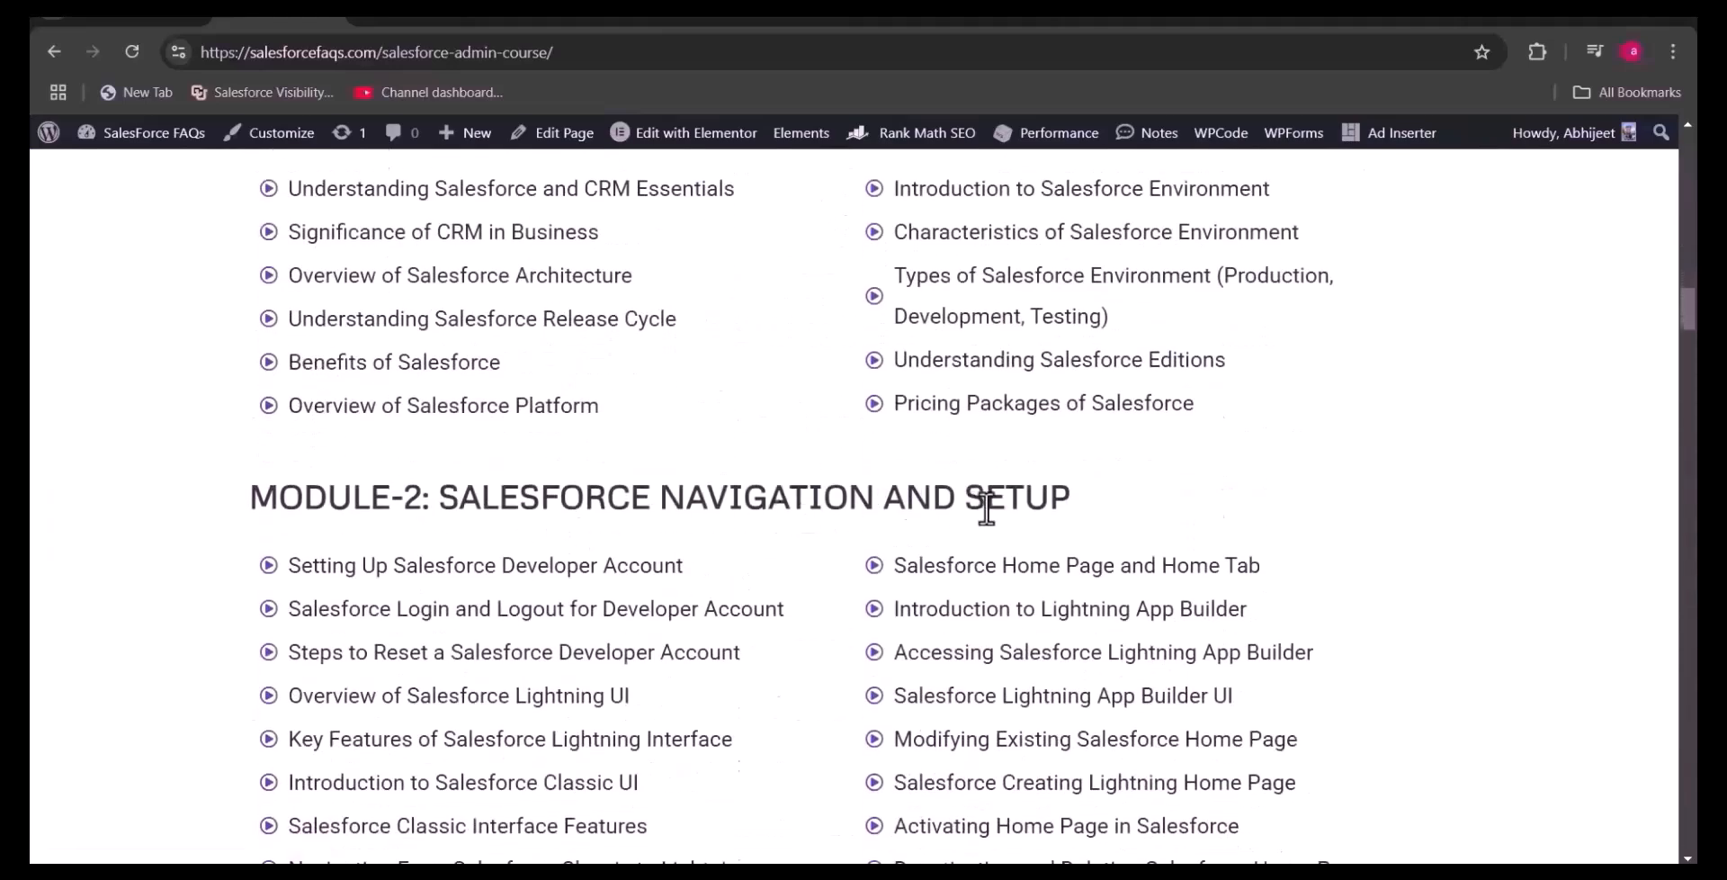
scroll(983, 499, "down", 2)
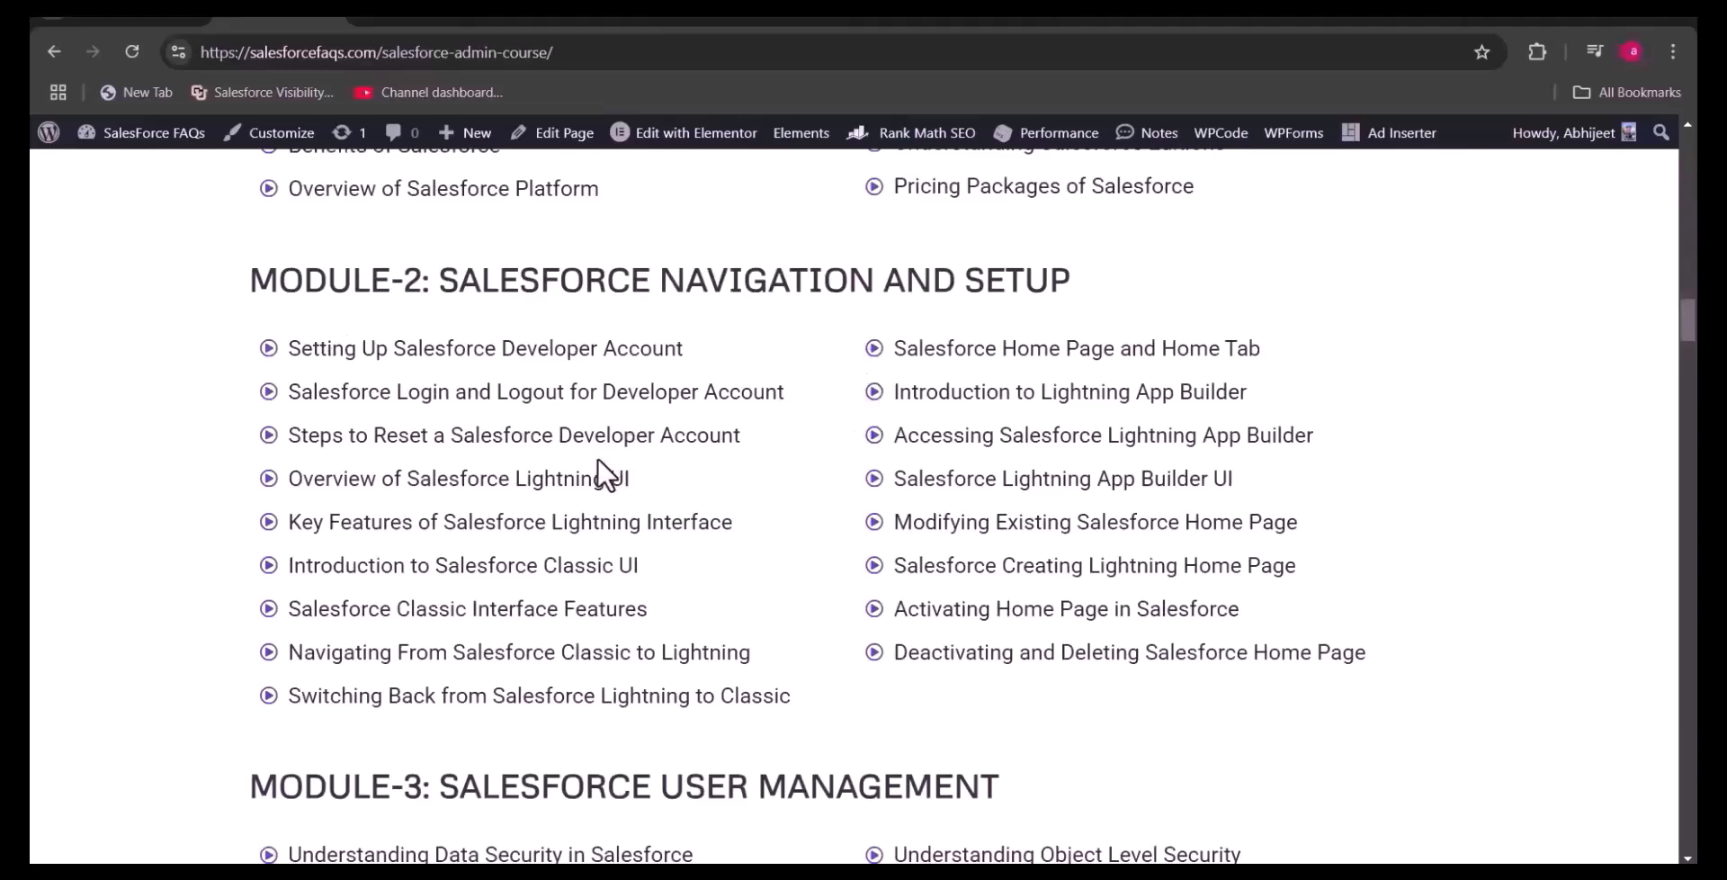
scroll(483, 543, "down", 15)
scroll(486, 544, "down", 4)
scroll(486, 543, "down", 20)
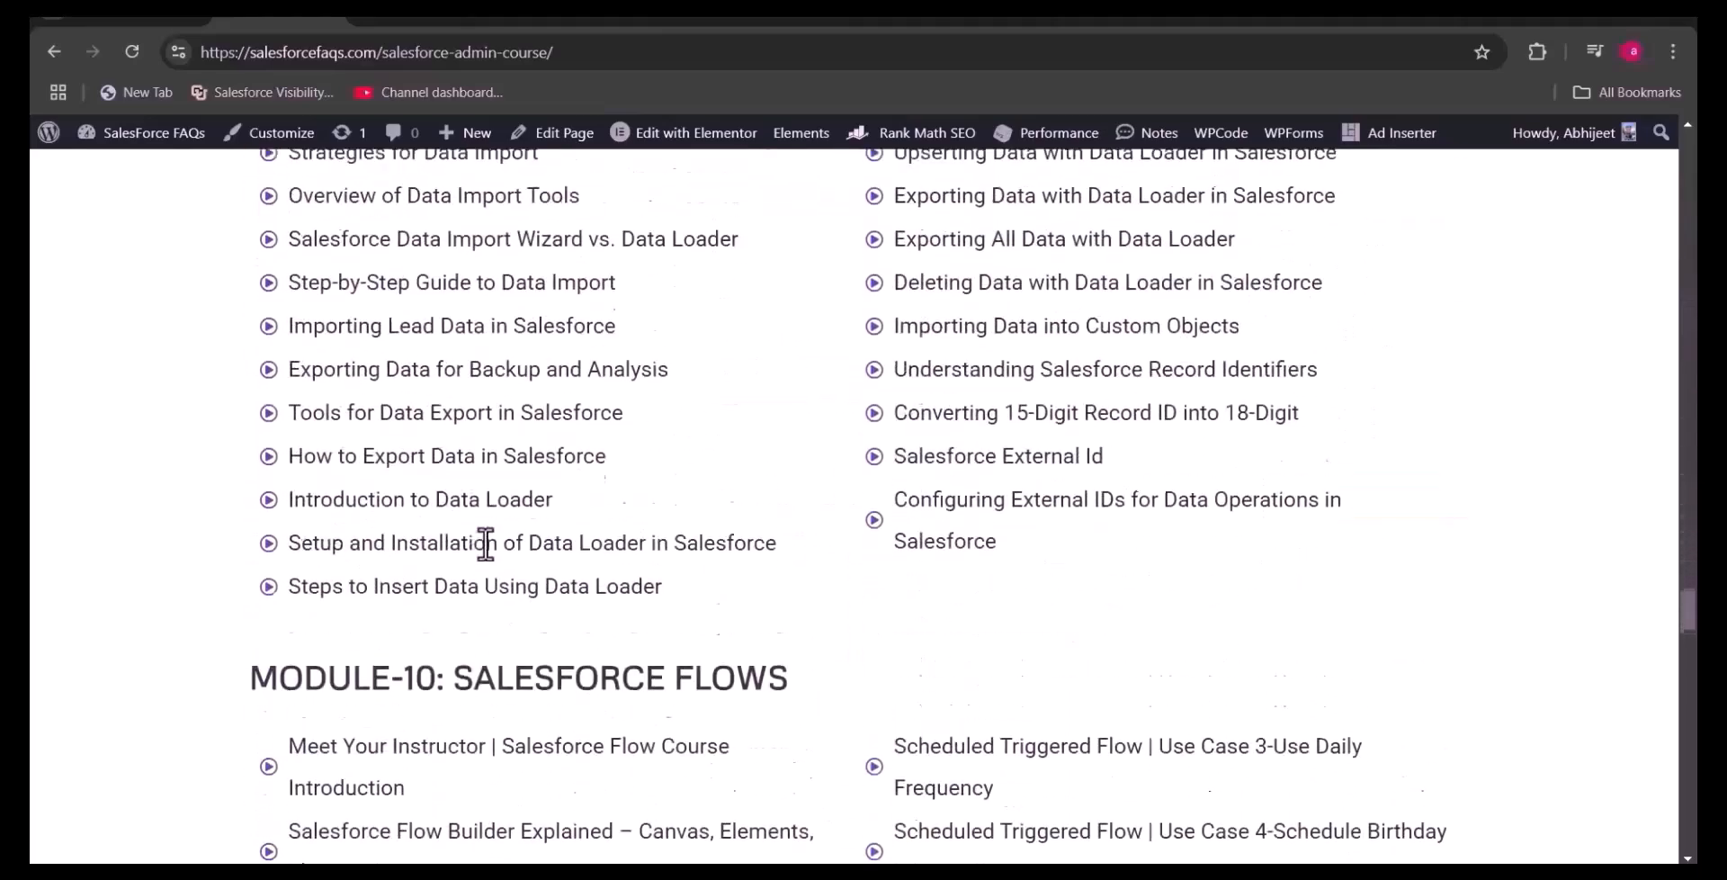
scroll(486, 544, "down", 6)
scroll(485, 552, "down", 6)
scroll(490, 551, "down", 3)
scroll(490, 544, "up", 5)
scroll(899, 725, "down", 8)
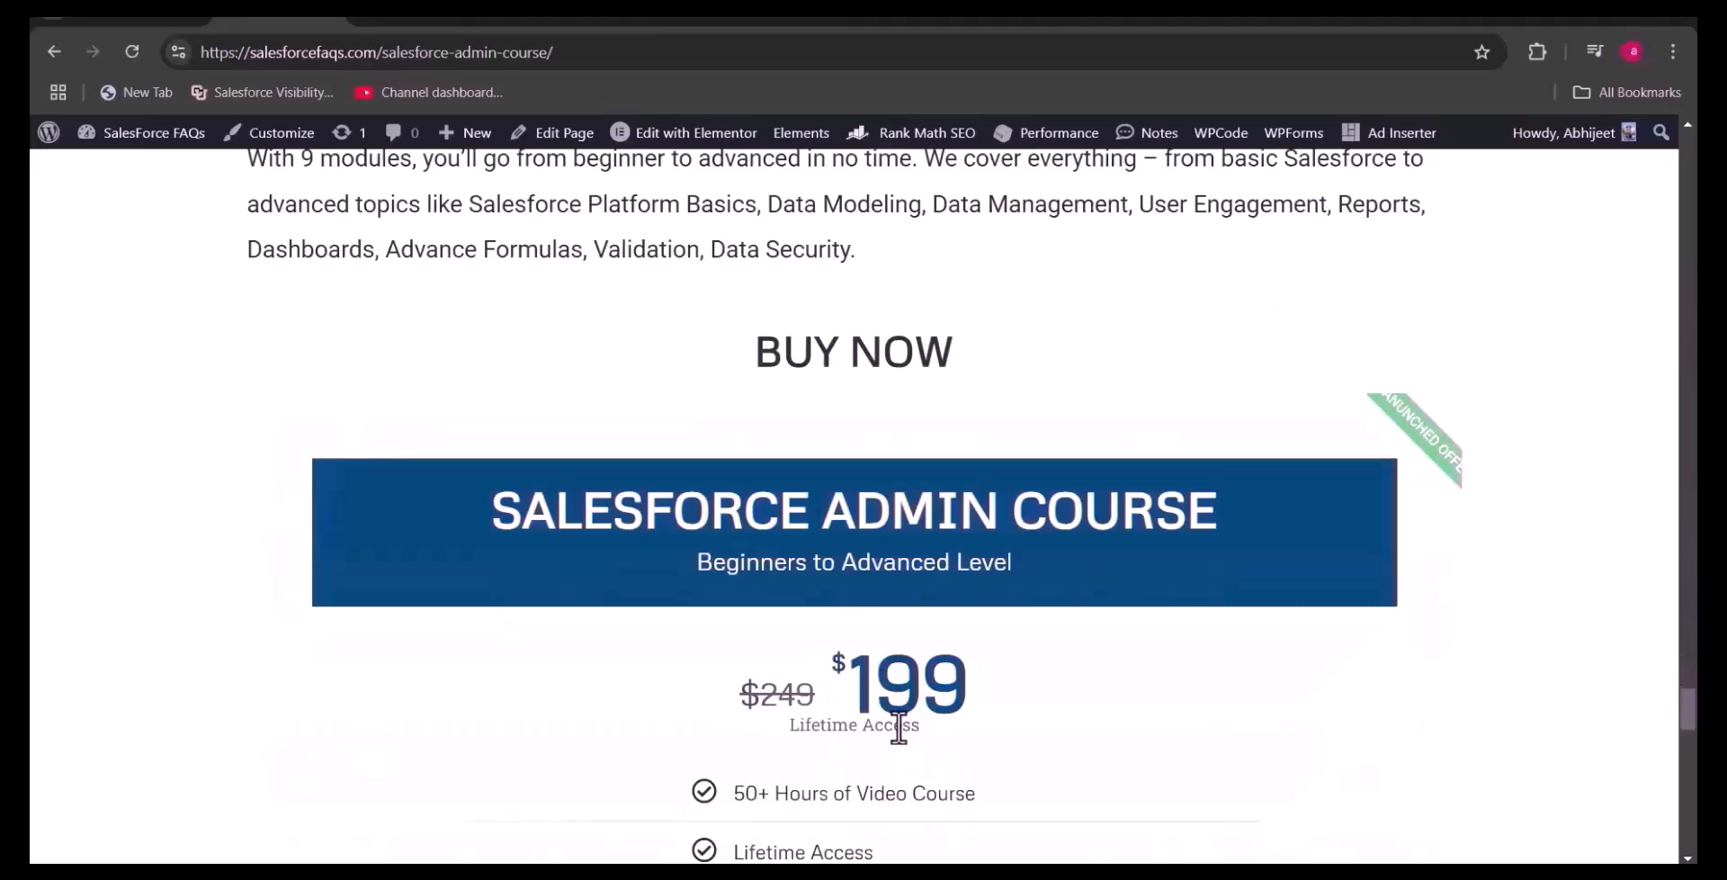
scroll(907, 781, "down", 2)
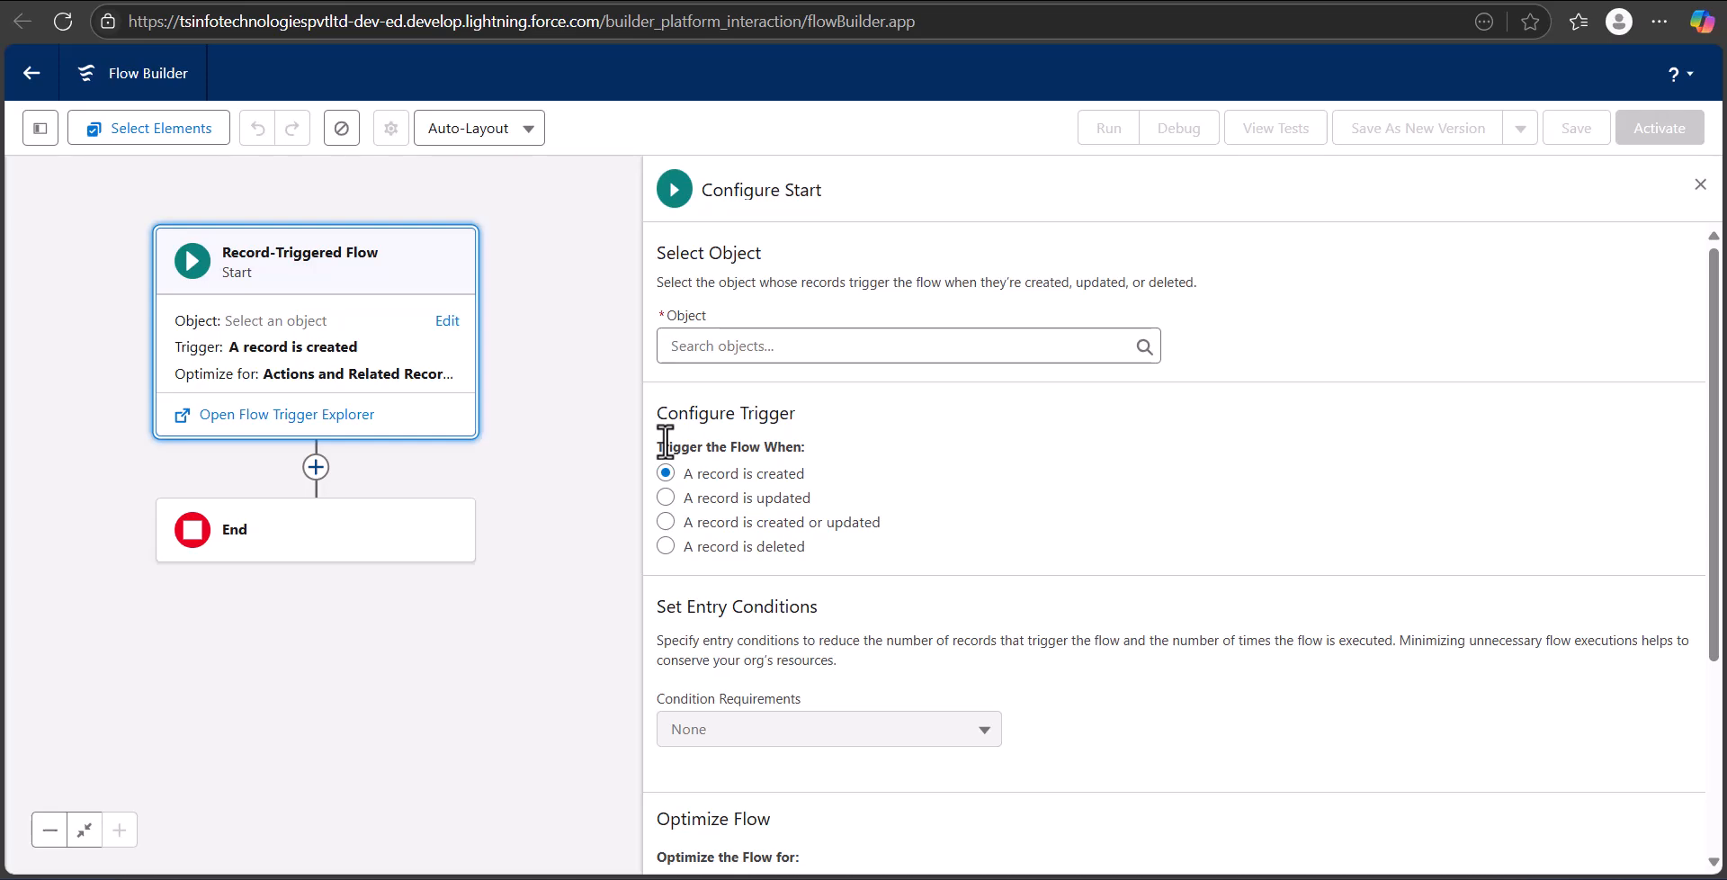
Step: Set Case as the object whose records trigger the flow
left_click(977, 347)
type("case")
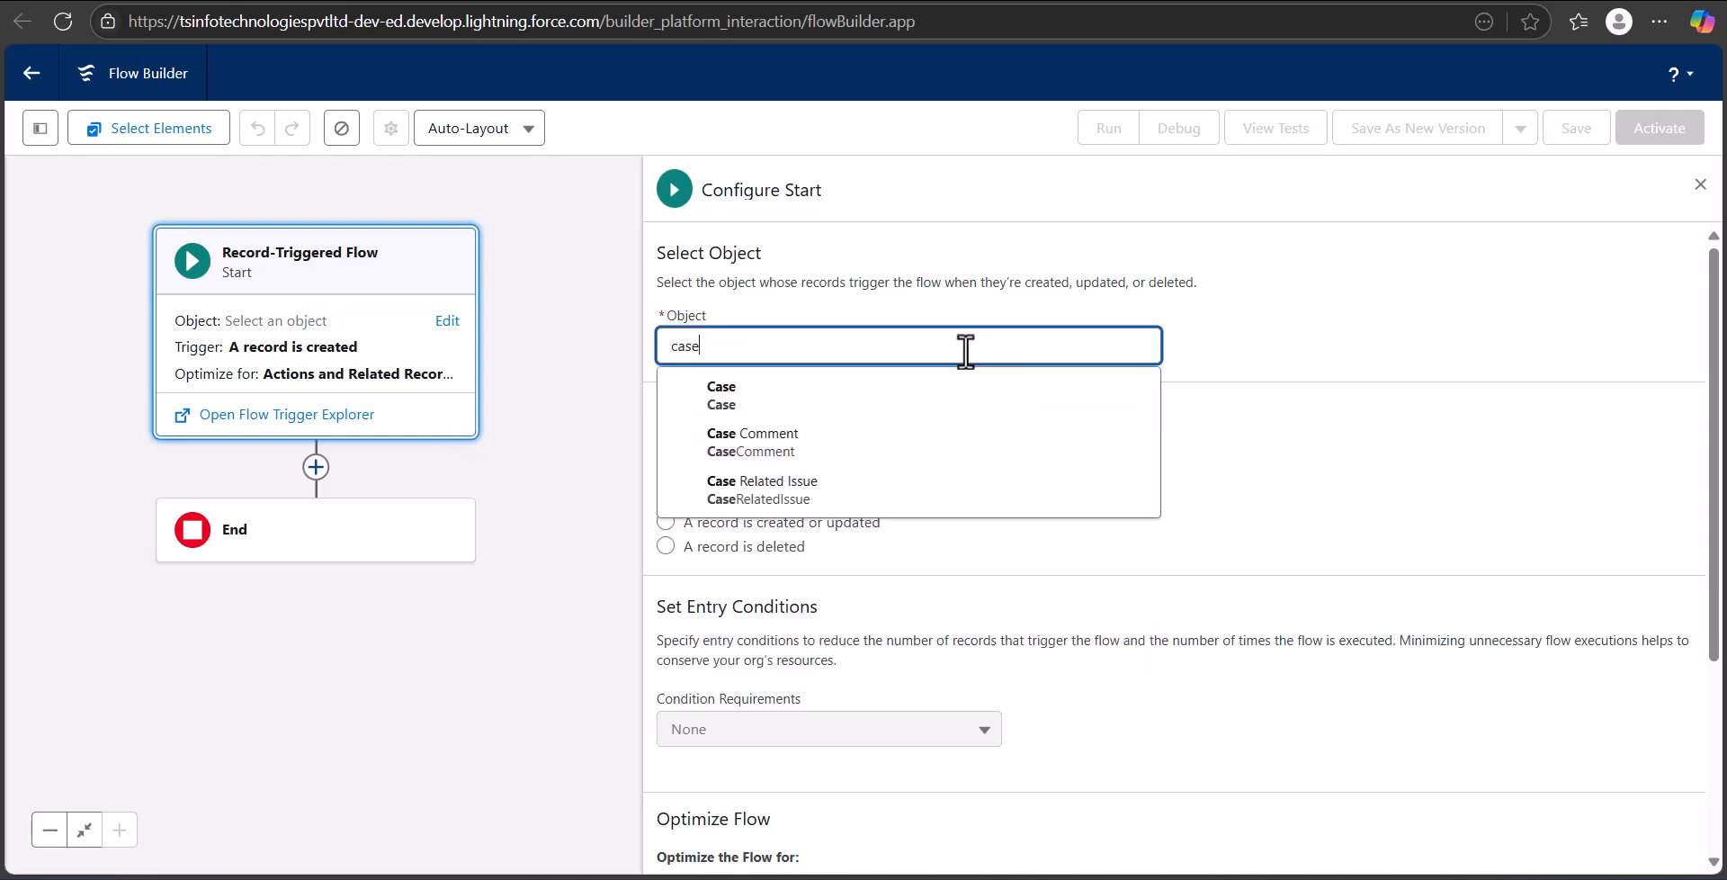
left_click(914, 387)
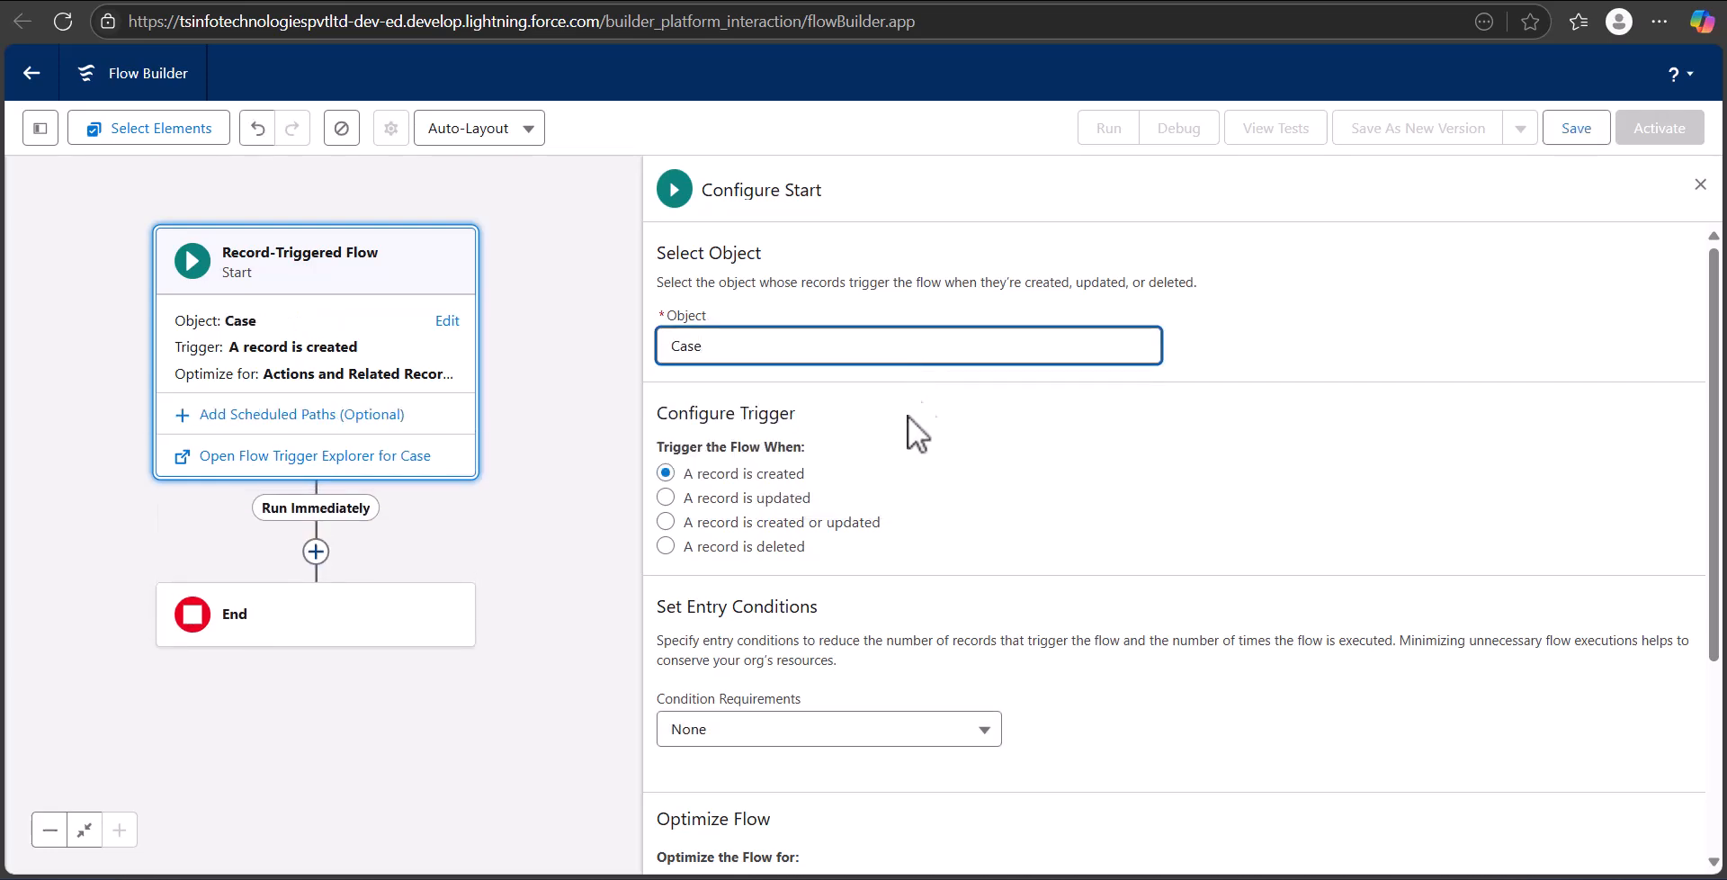
Step: Set the flow's entry conditions to All Conditions Are Met (AND) with Account ID Is Null False, and close the start configuration
scroll(862, 476, "down", 1)
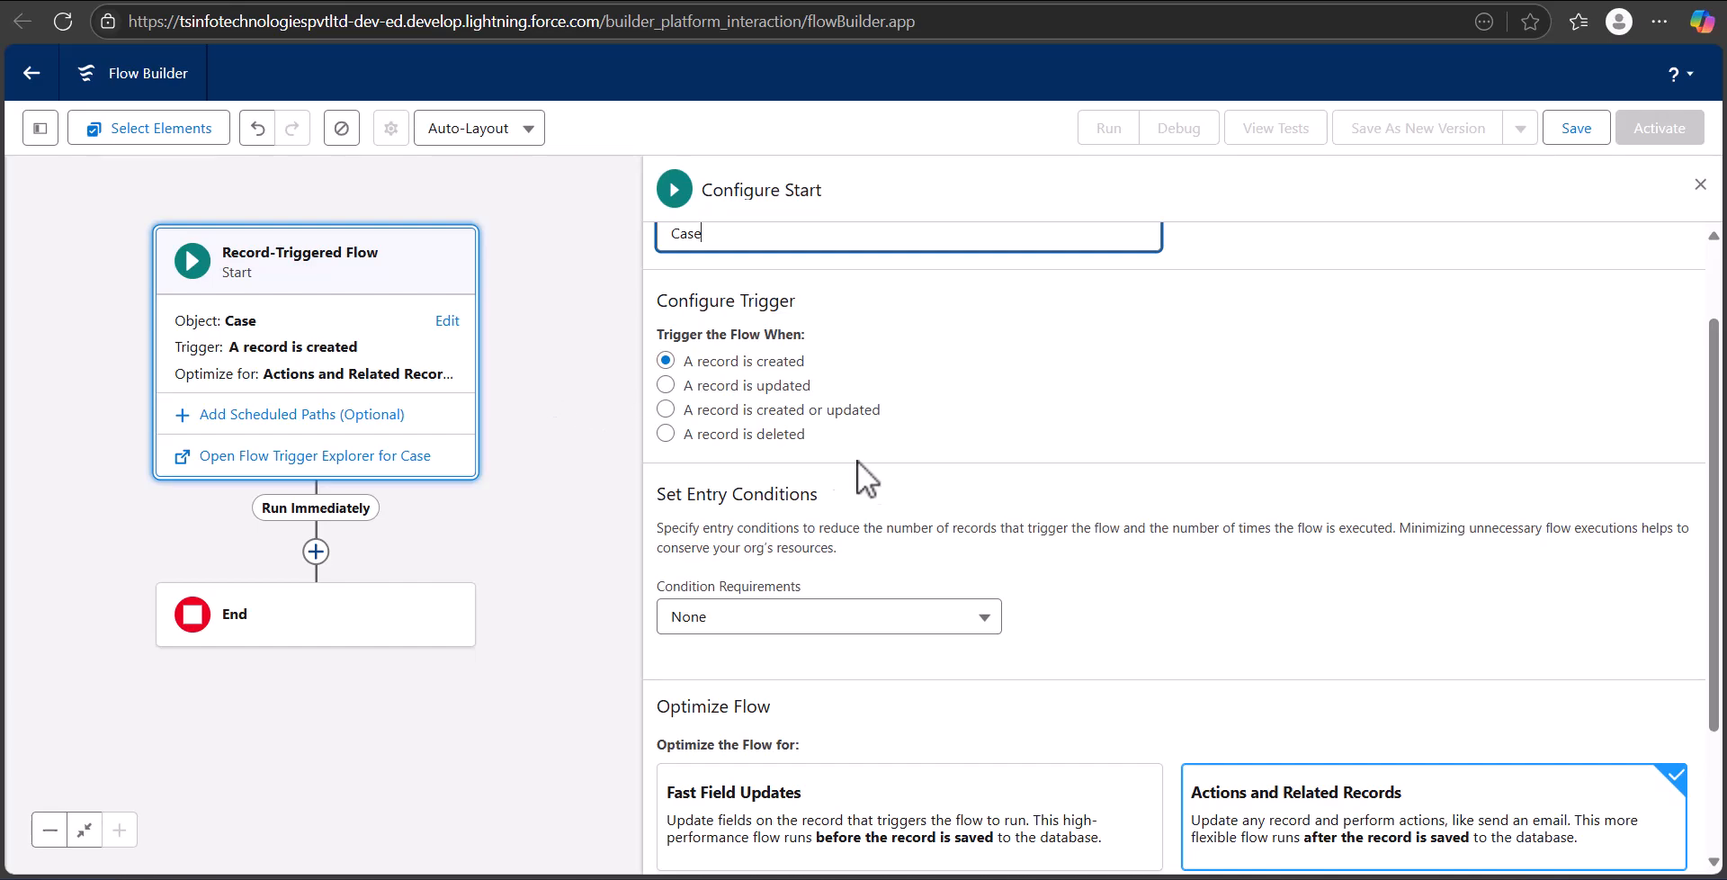
scroll(836, 470, "down", 1)
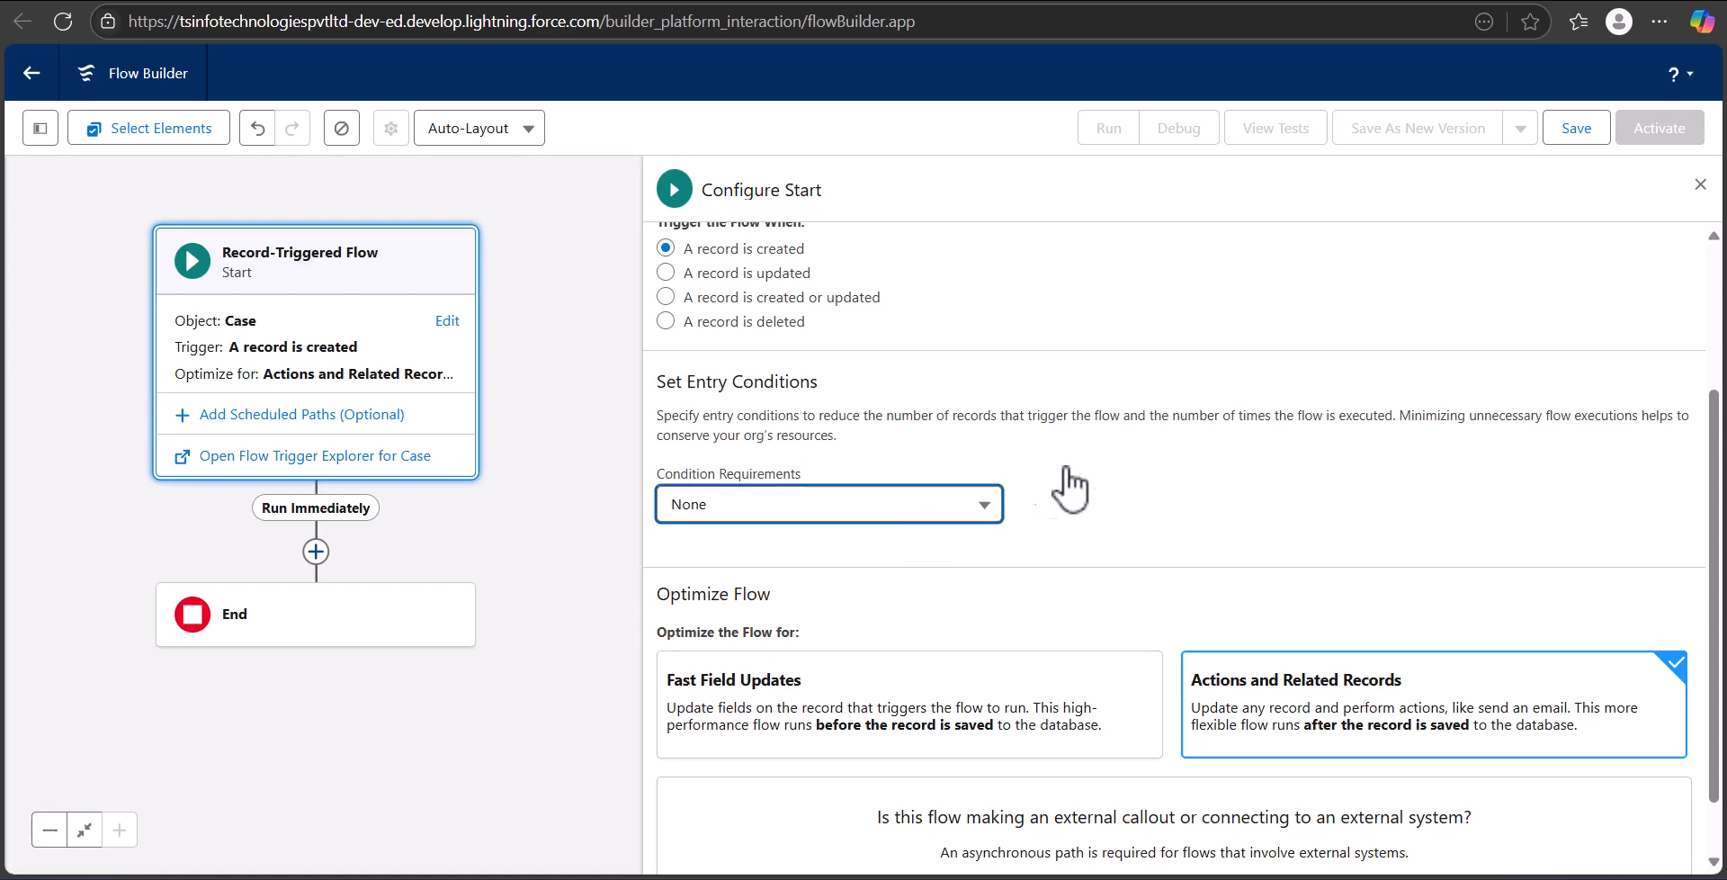
left_click(848, 504)
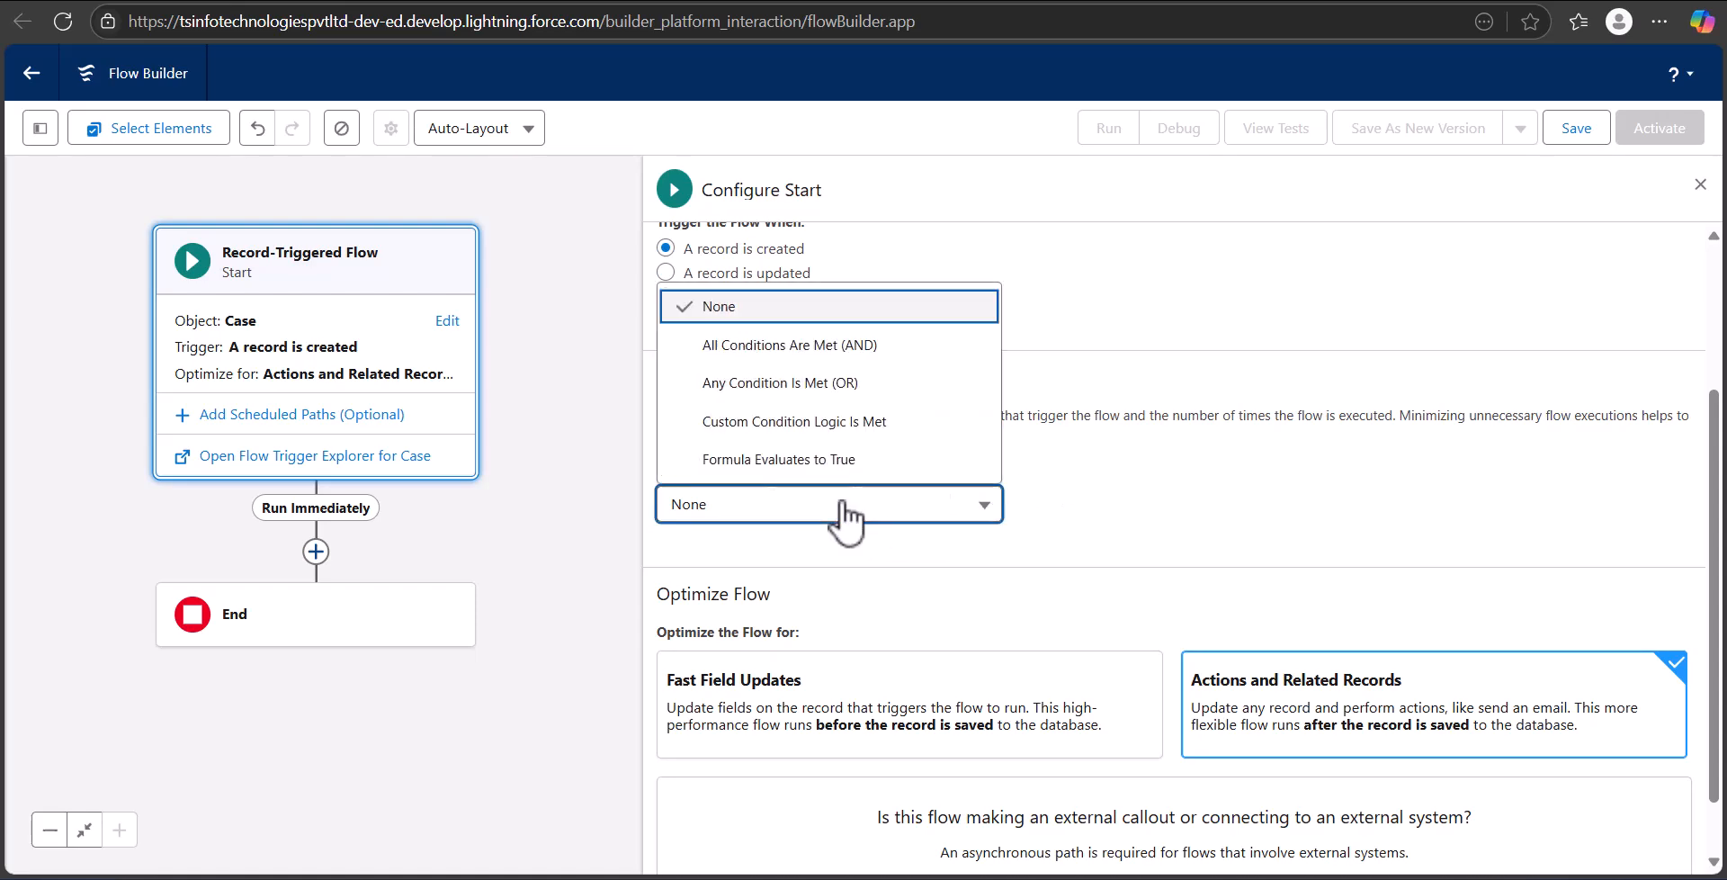
left_click(868, 351)
left_click(832, 594)
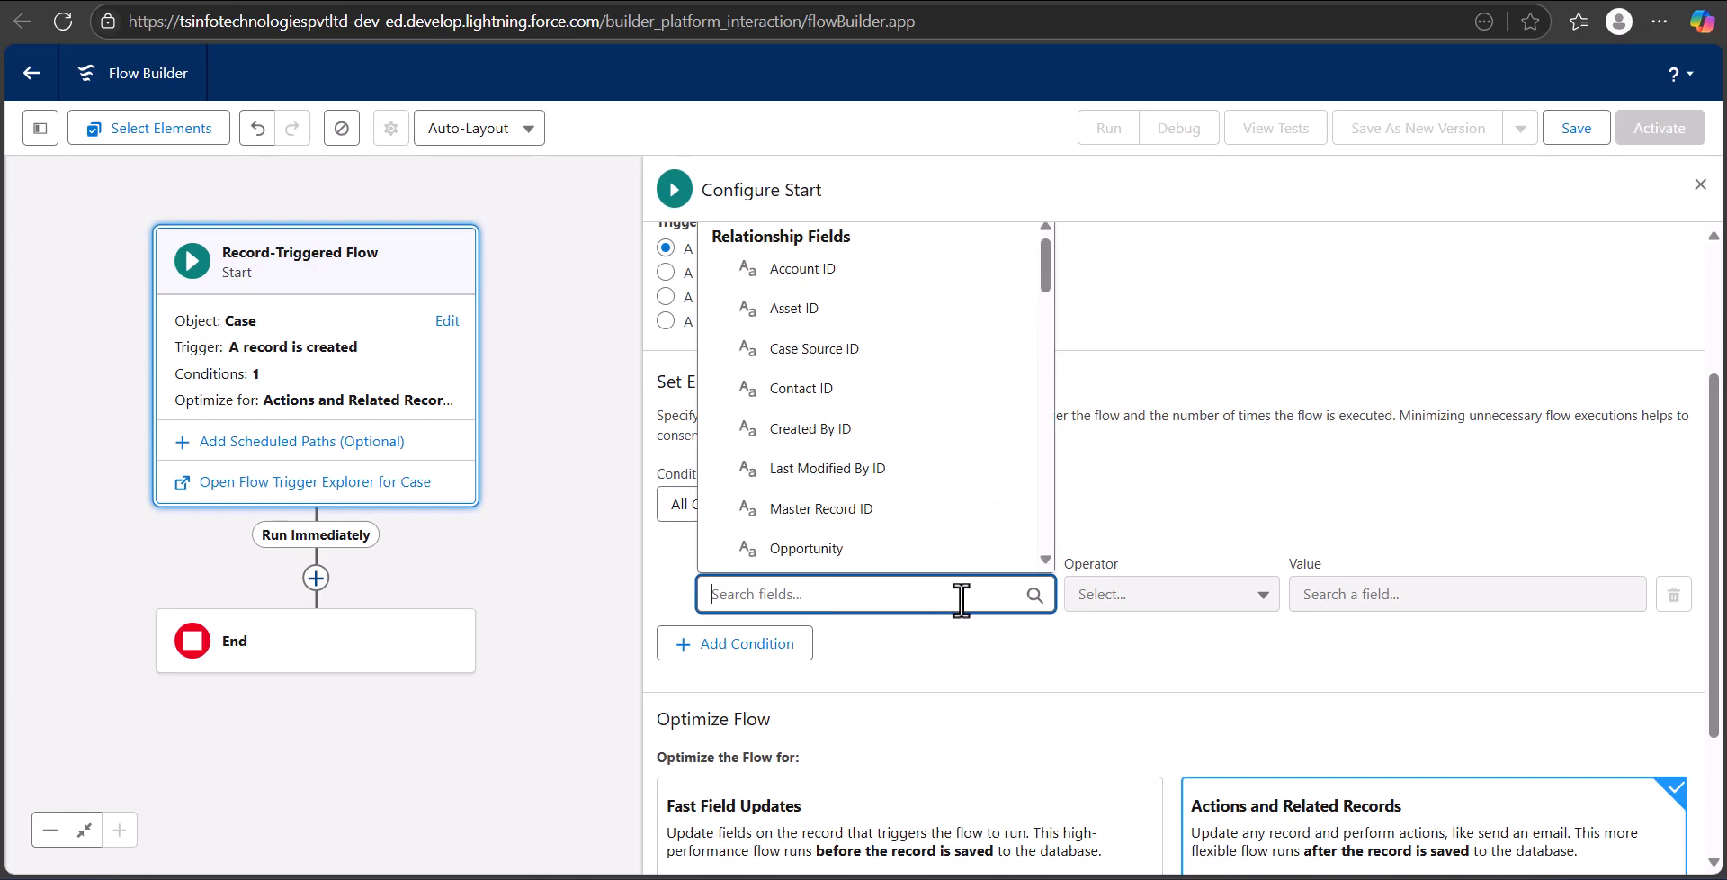
type("acc")
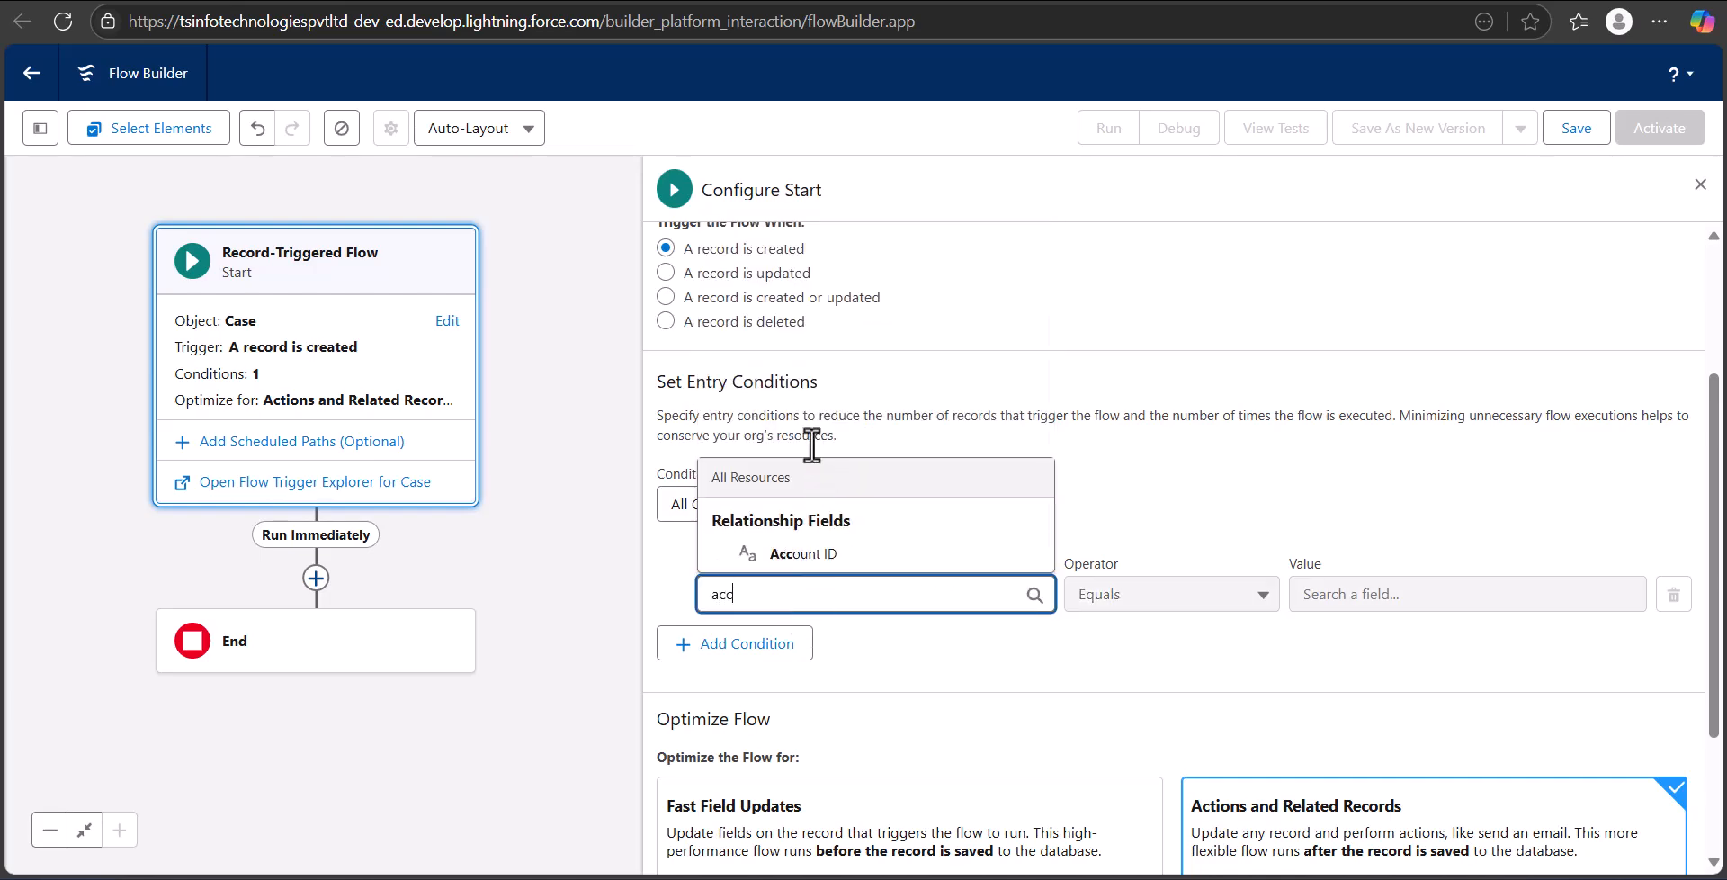
left_click(940, 557)
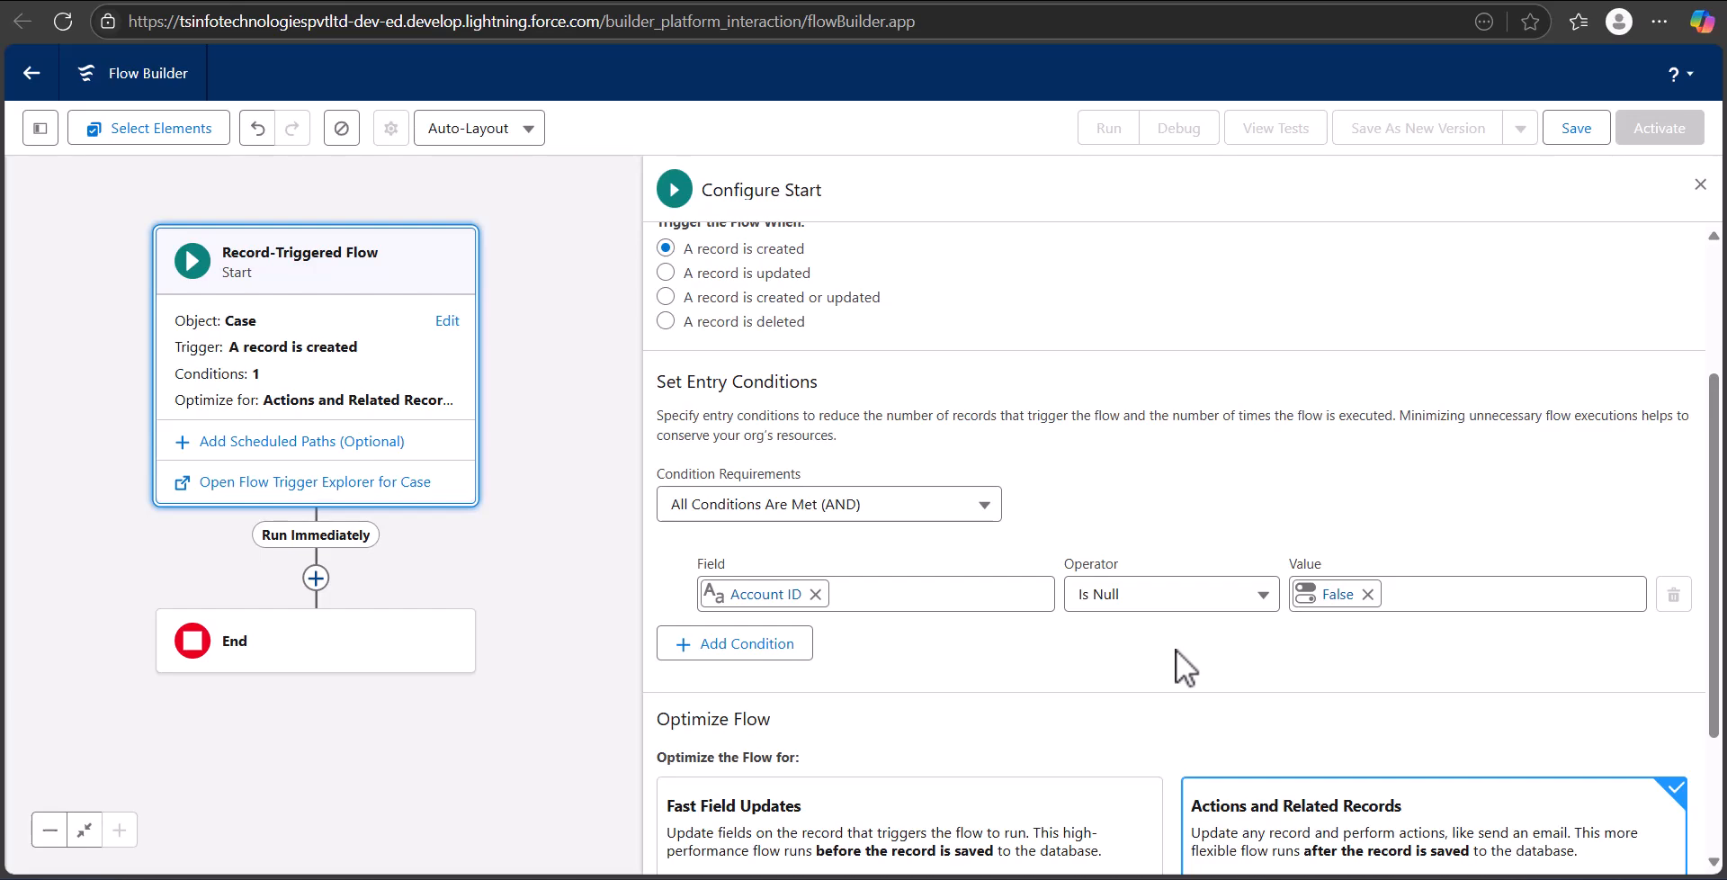
scroll(1195, 675, "down", 2)
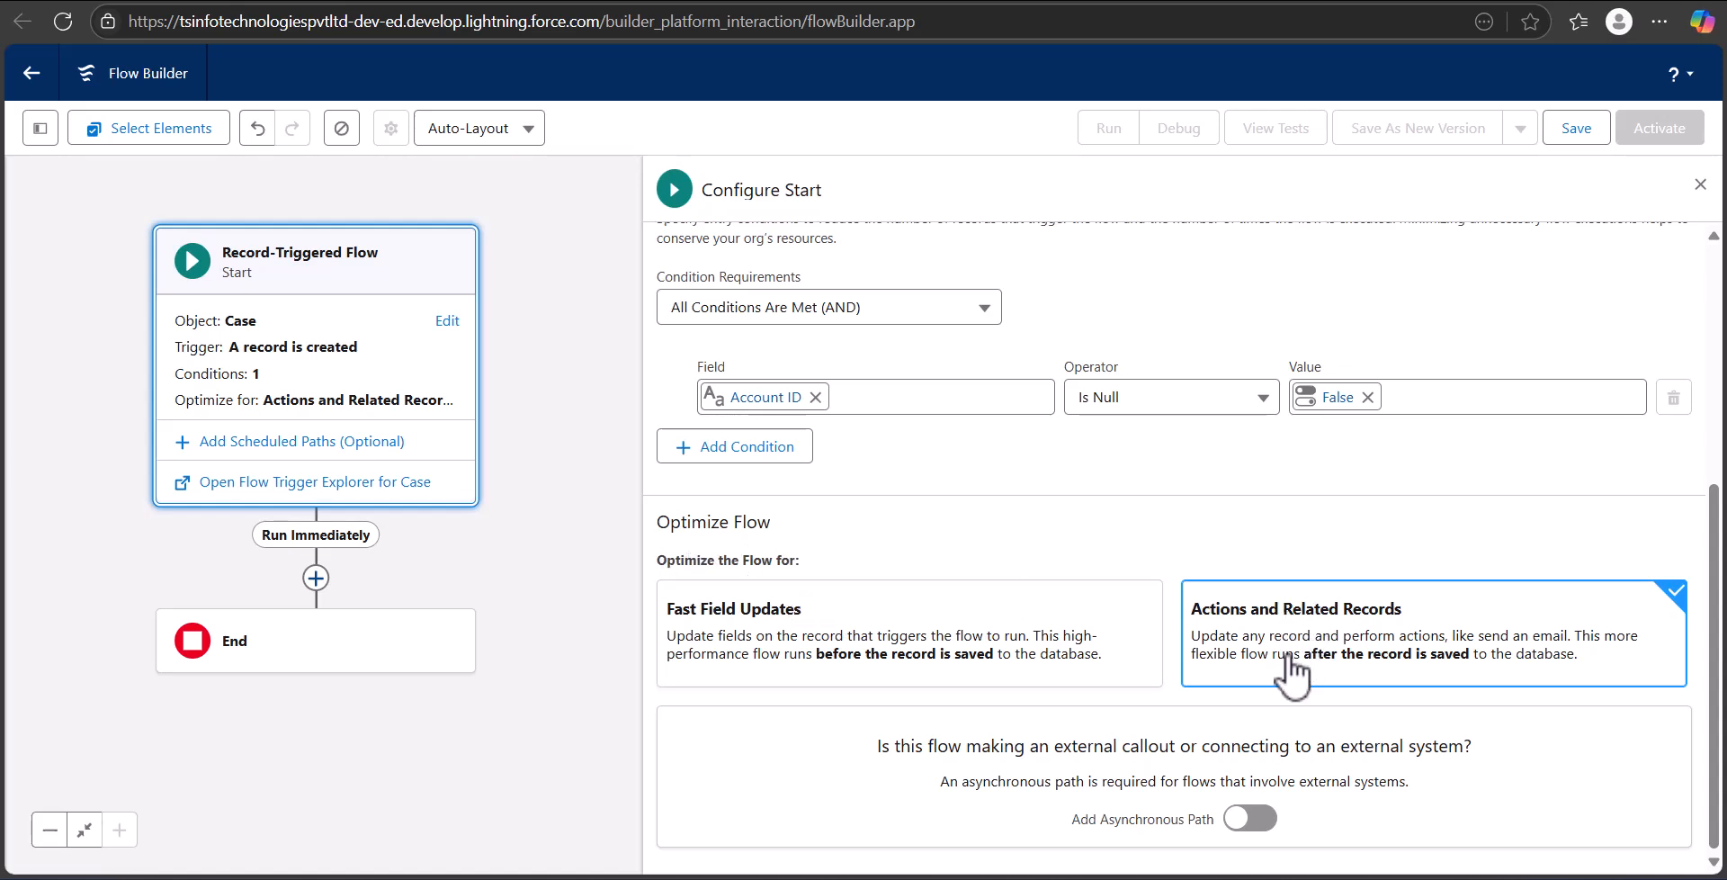
left_click(1700, 185)
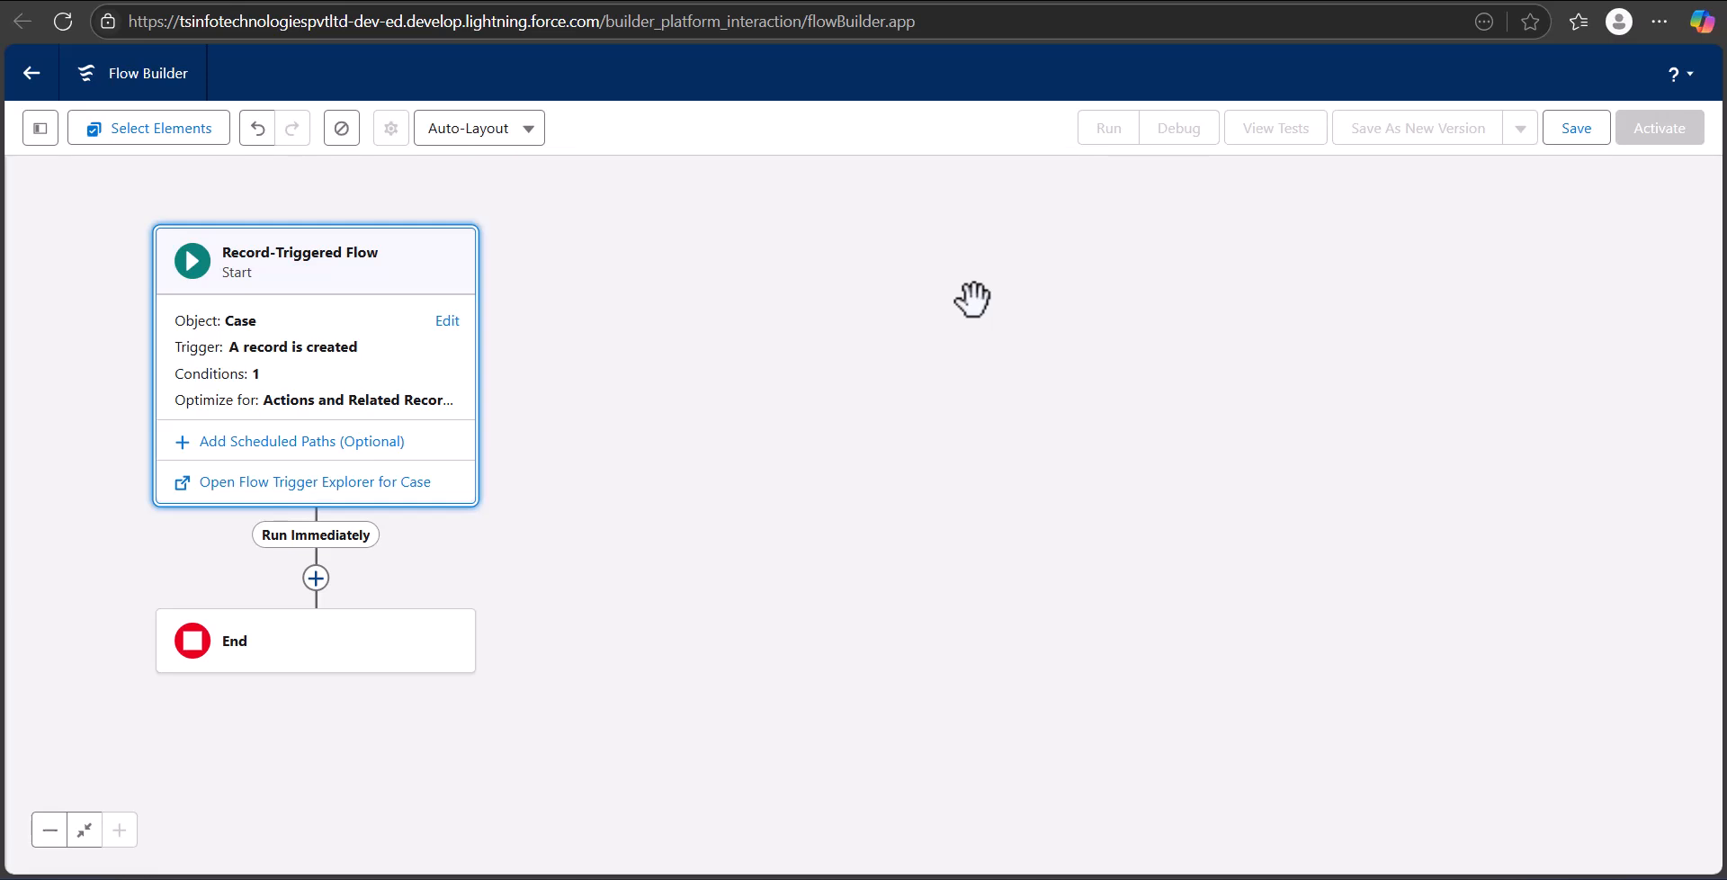
left_click(749, 465)
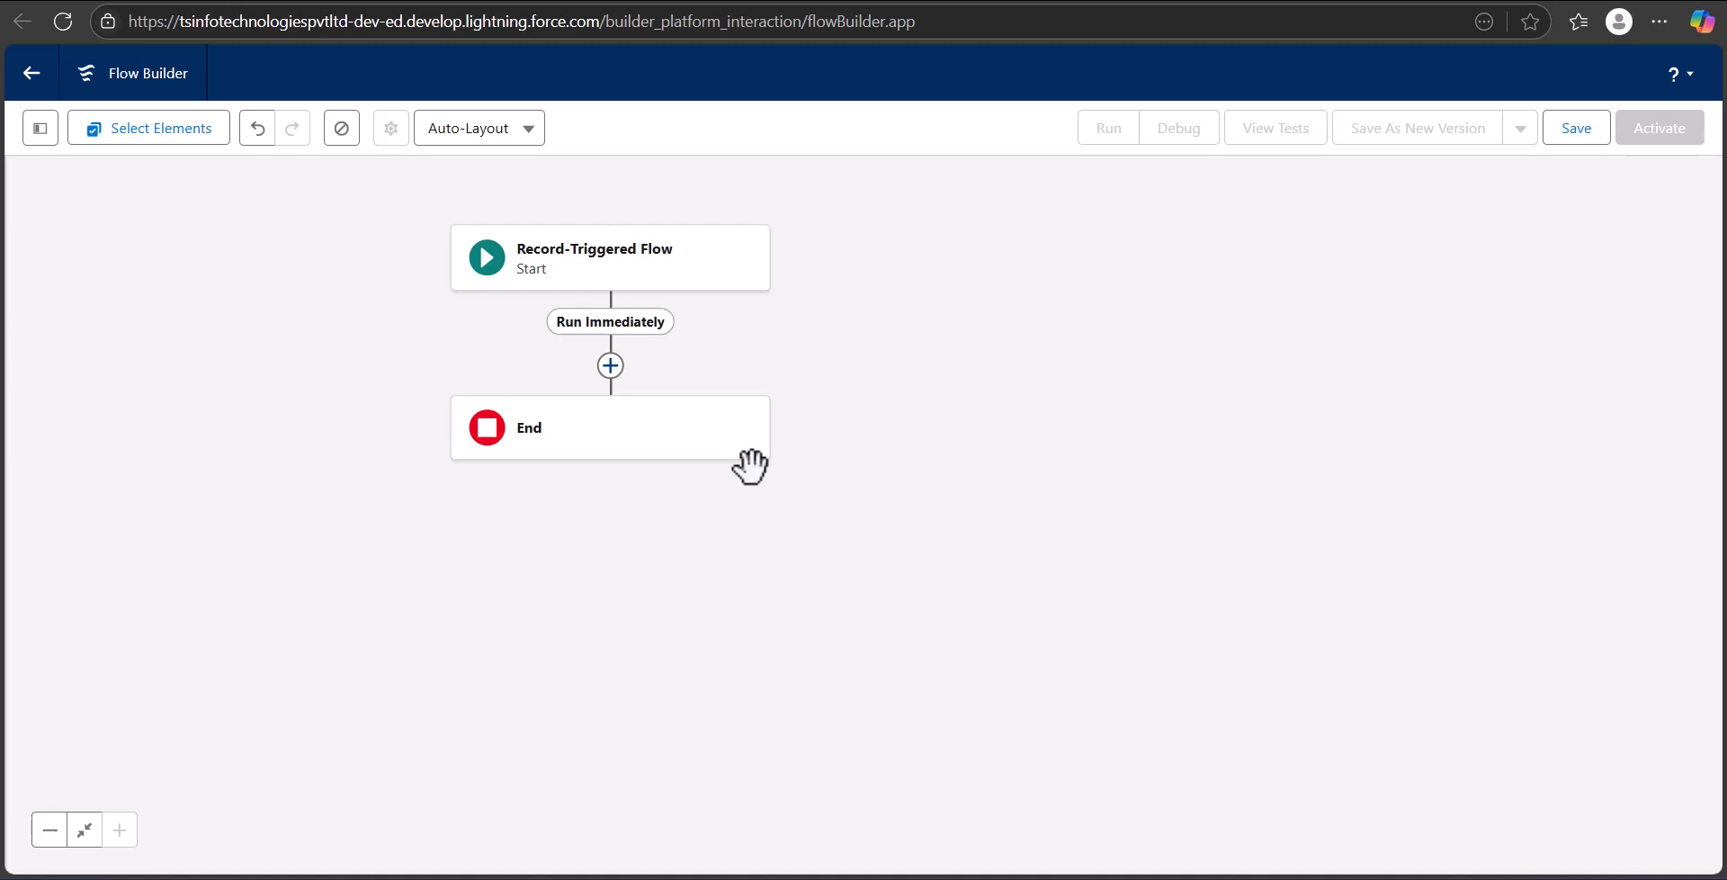
Step: Add an Update Related Records element after the start and label it "Update Case Number"
left_click(611, 366)
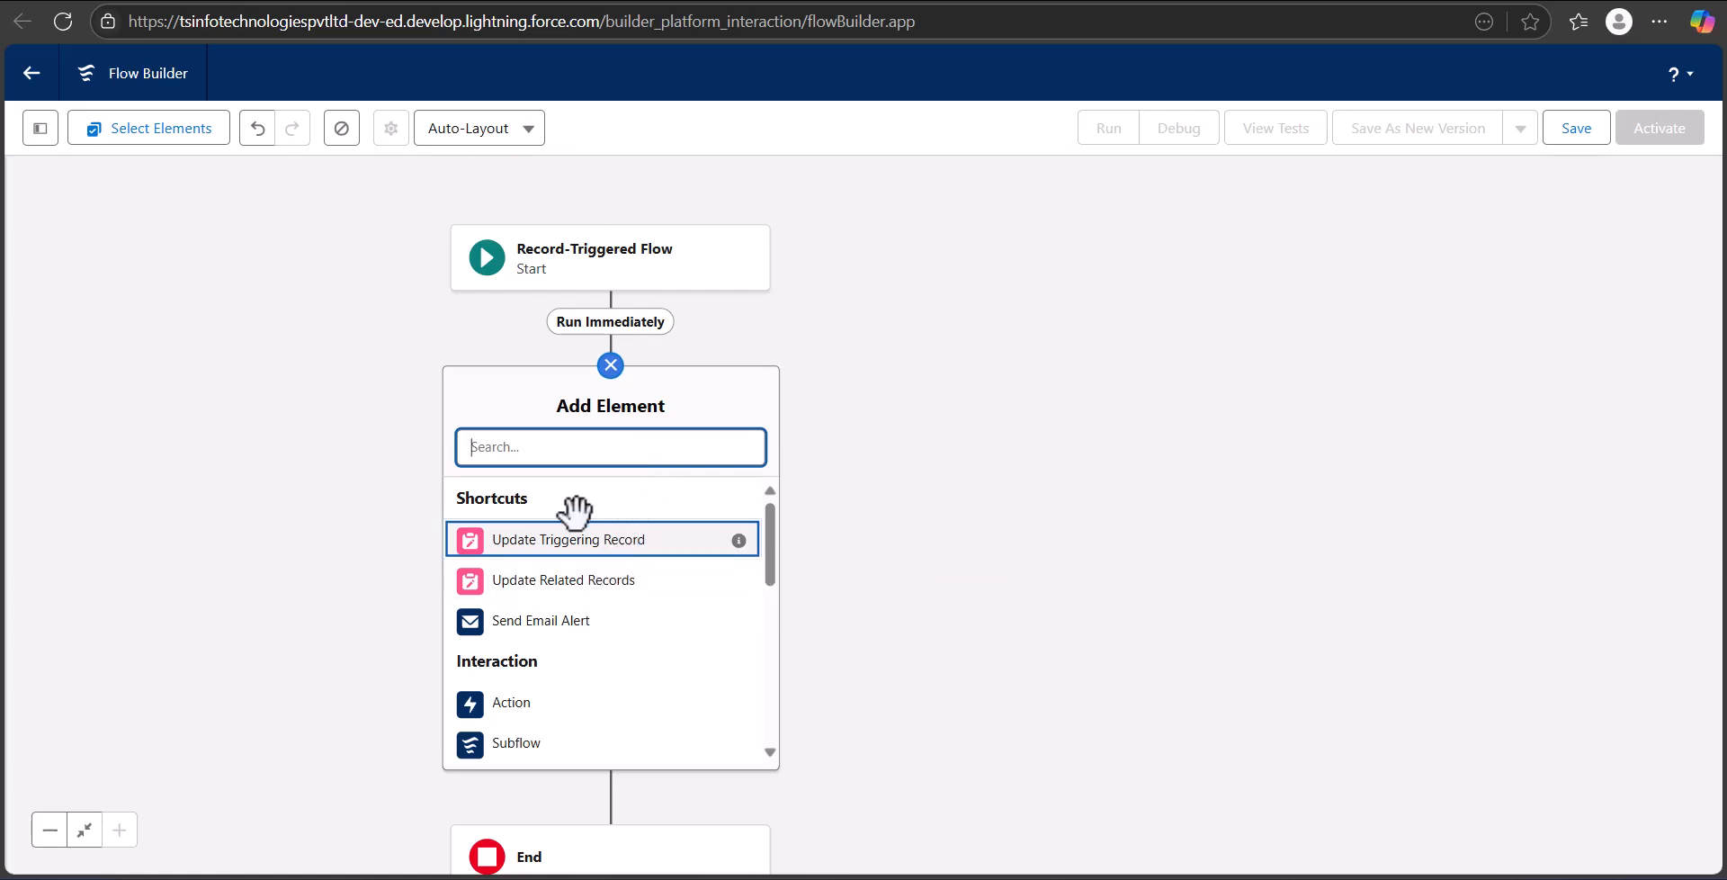
left_click(543, 583)
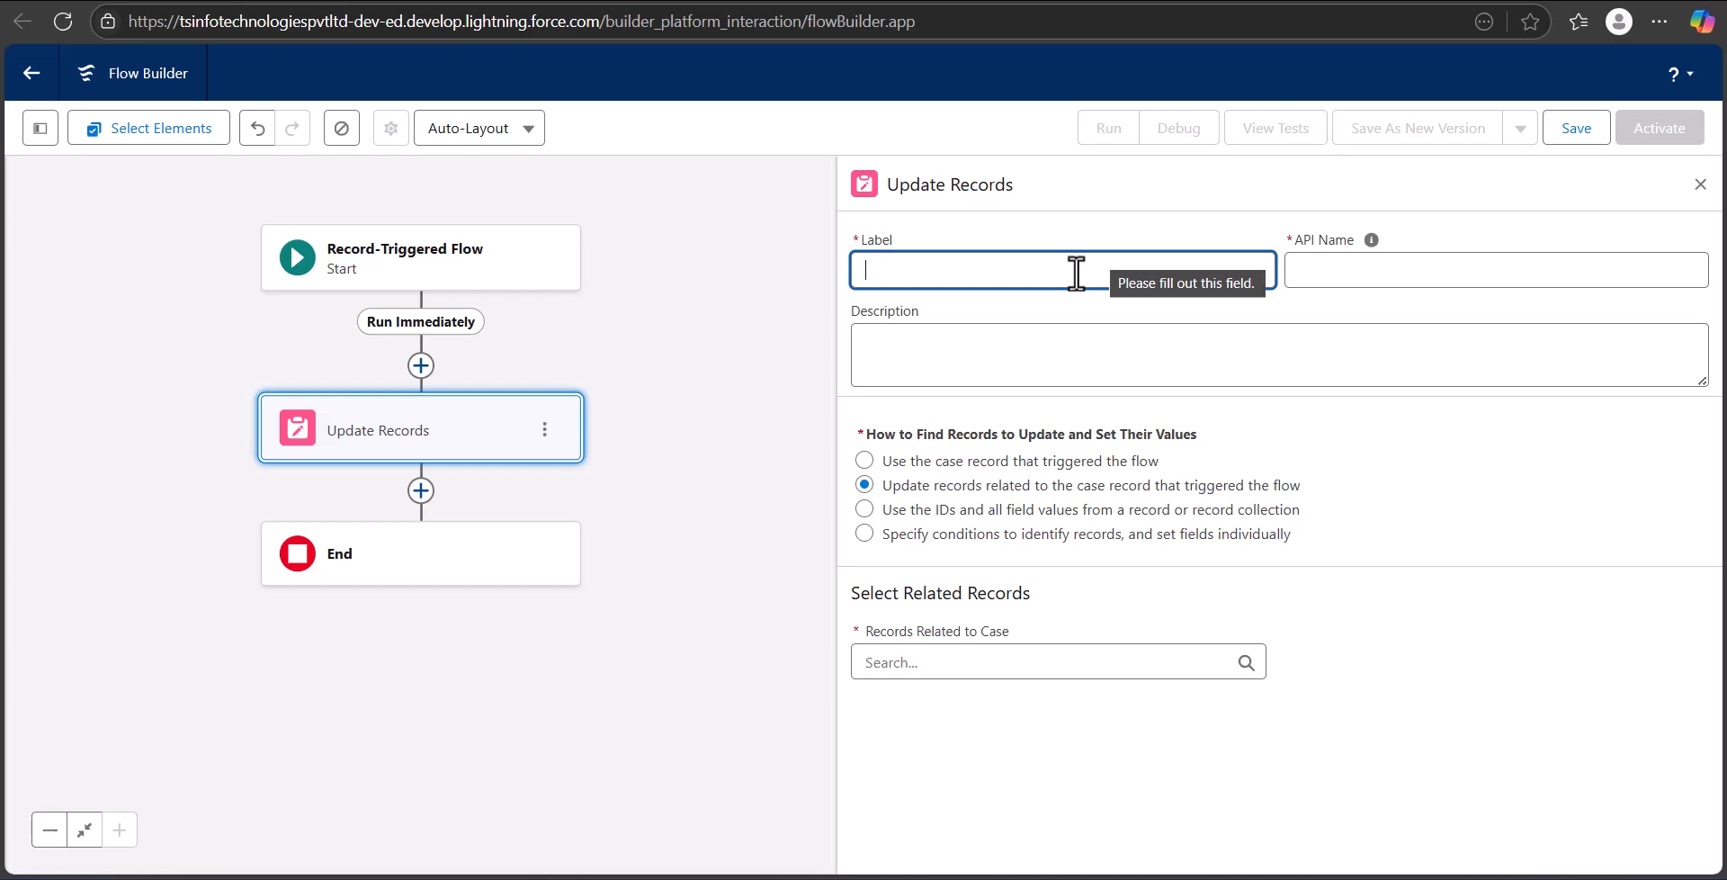
type("Upda")
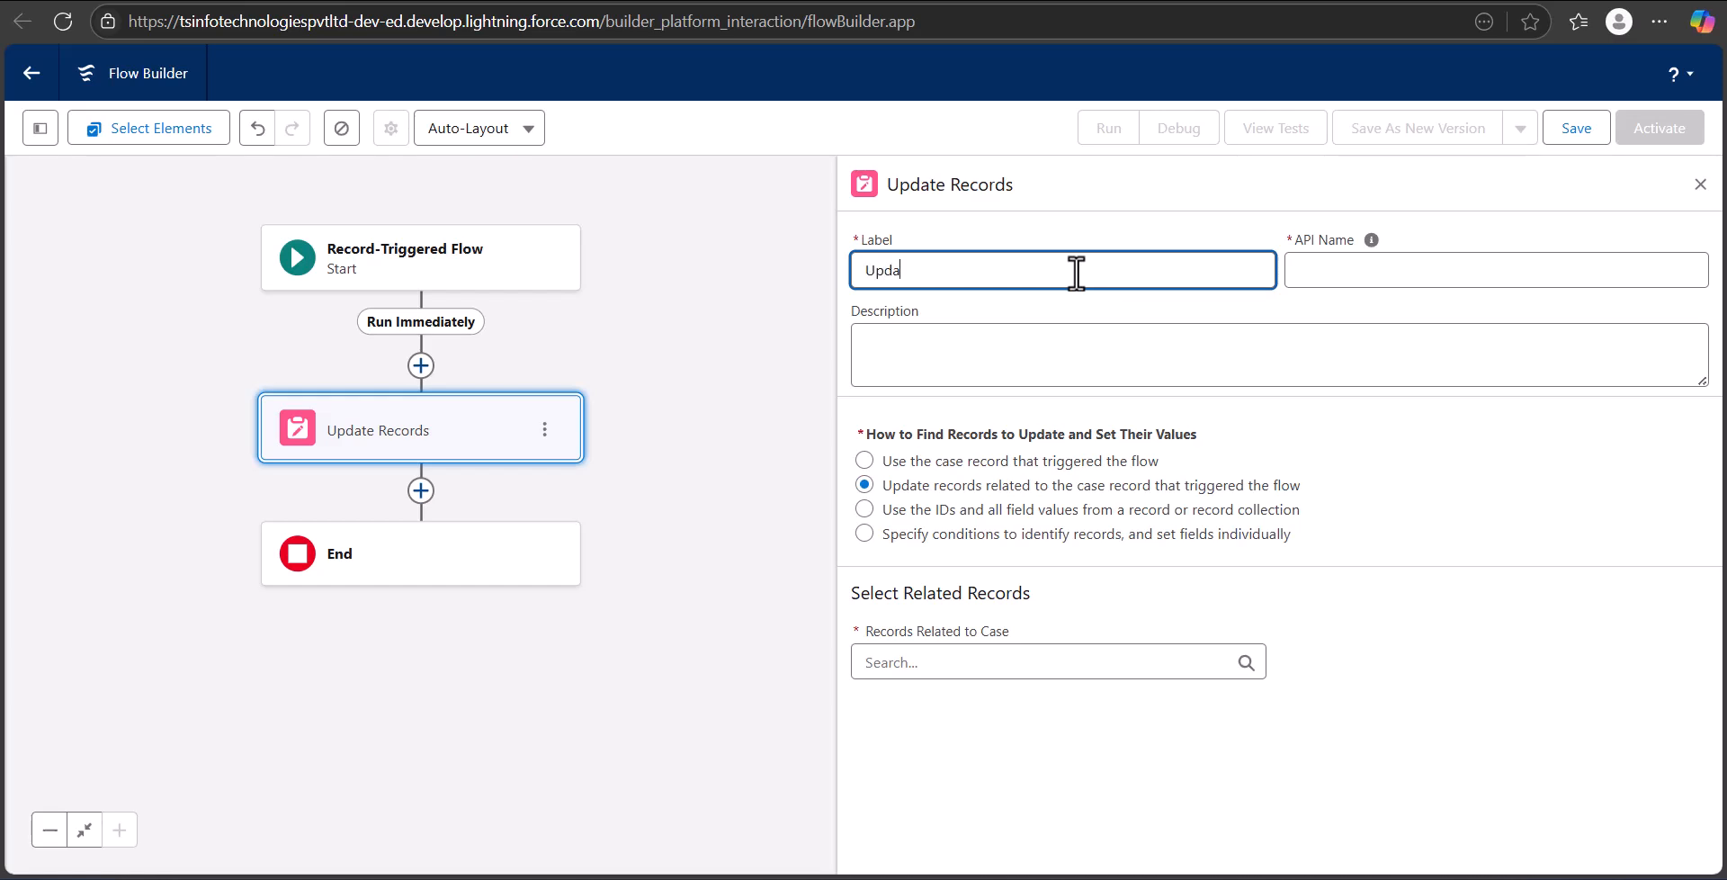
type("te Case Number")
left_click(903, 452)
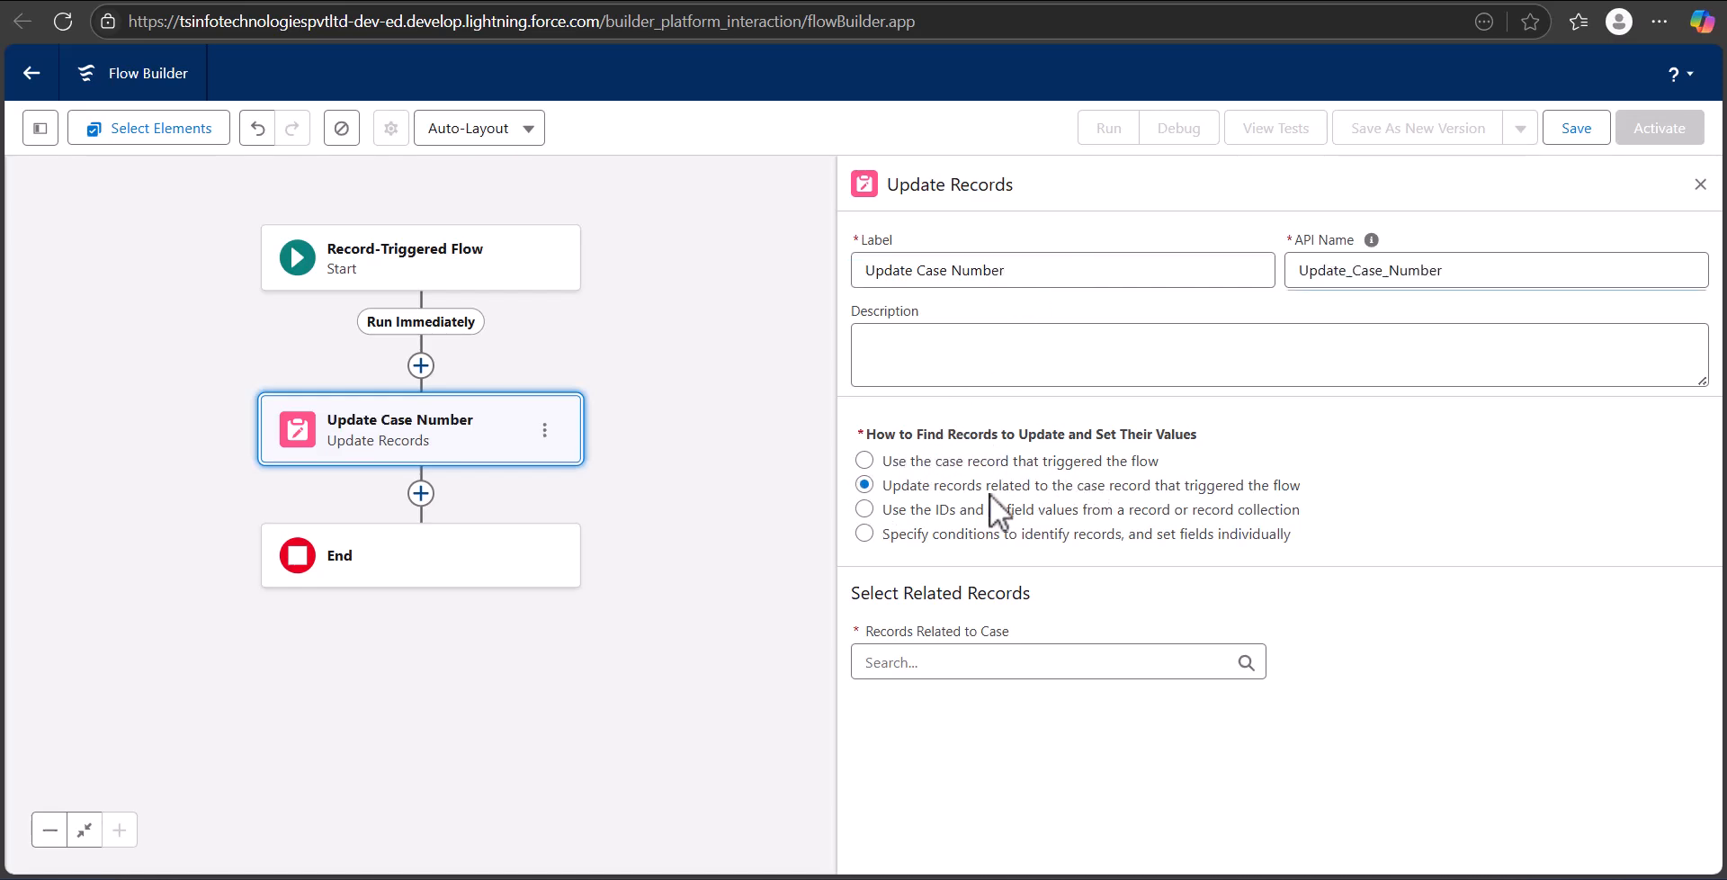
Step: Make the update element find records by specified conditions with fields set individually, and choose Account as its object
left_click(865, 534)
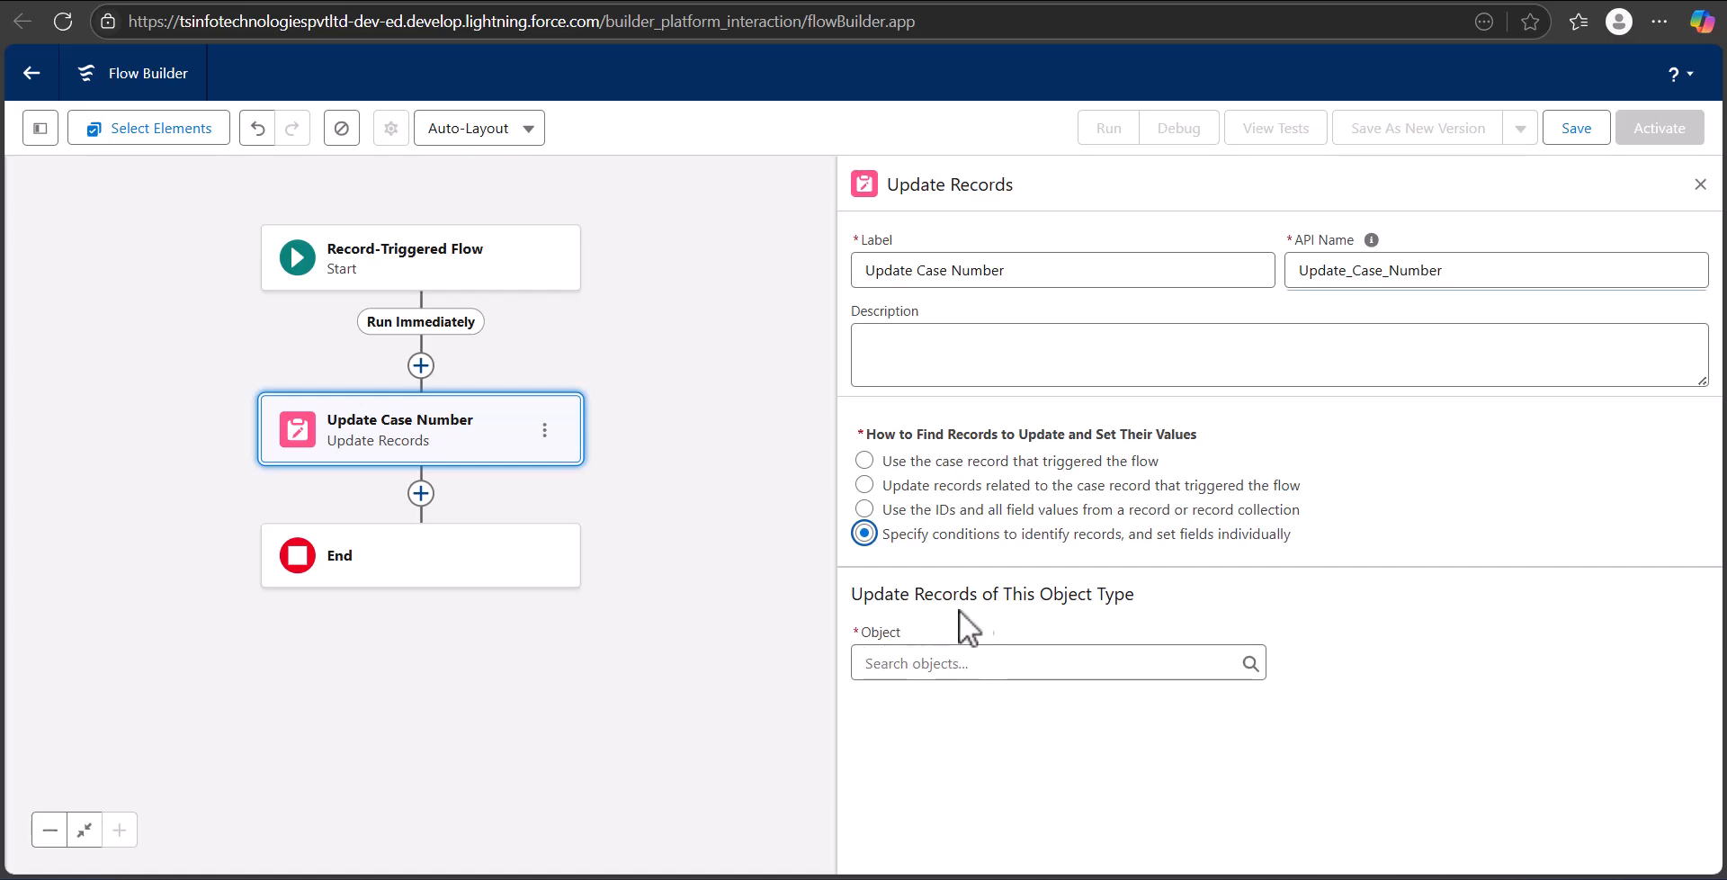
left_click(959, 666)
type("acc")
left_click(935, 356)
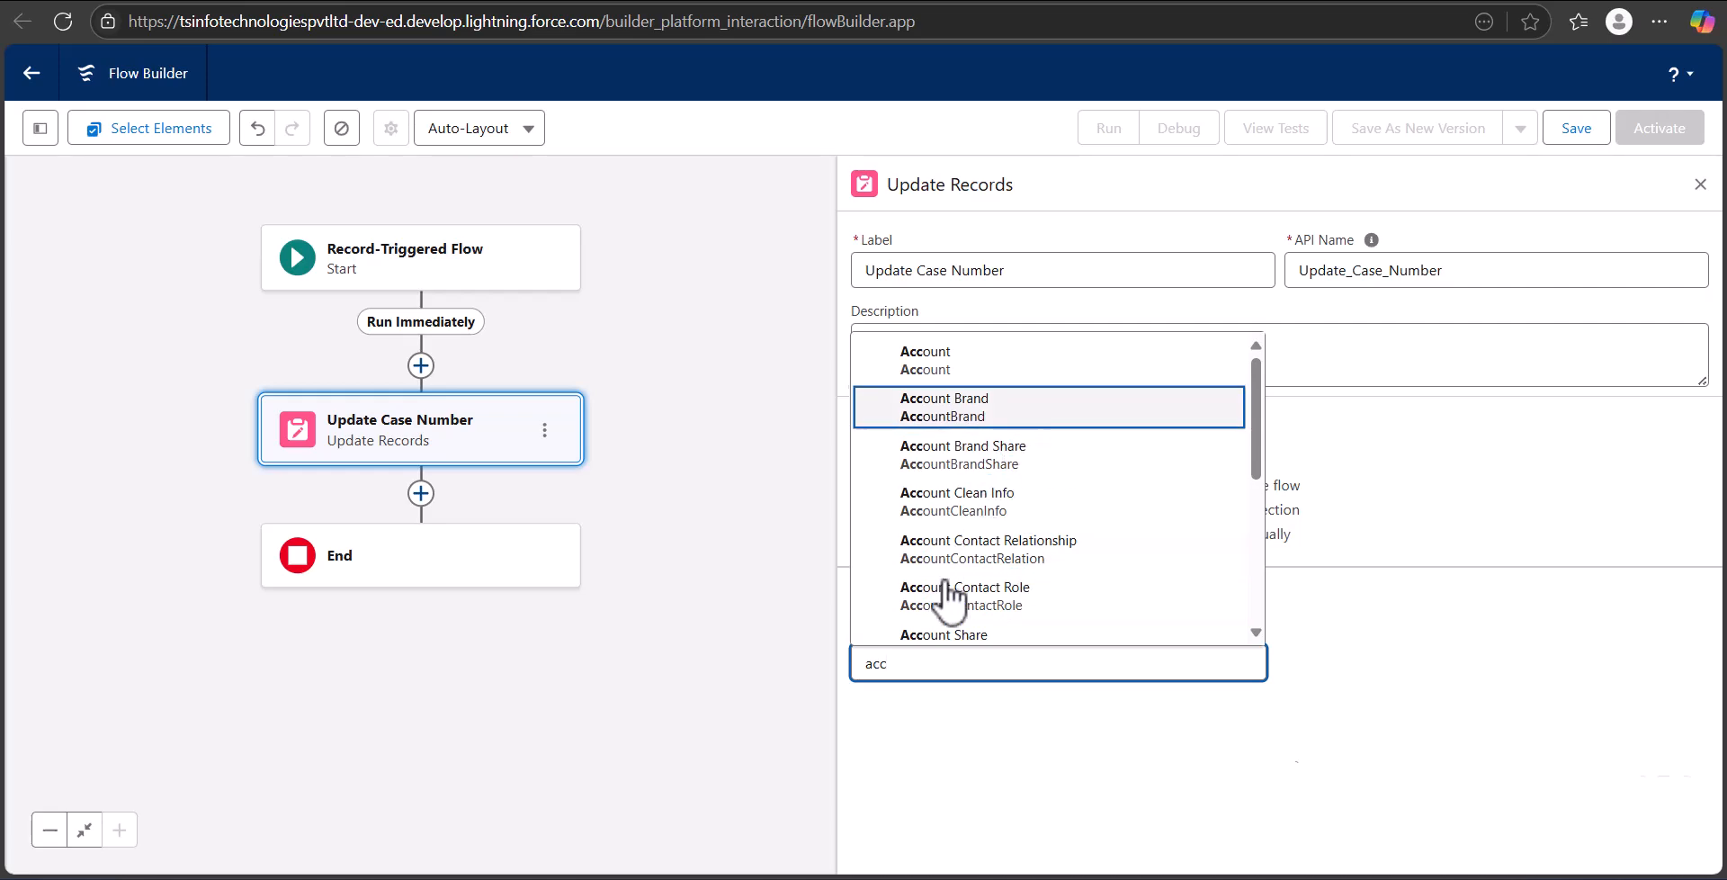
scroll(1034, 605, "down", 3)
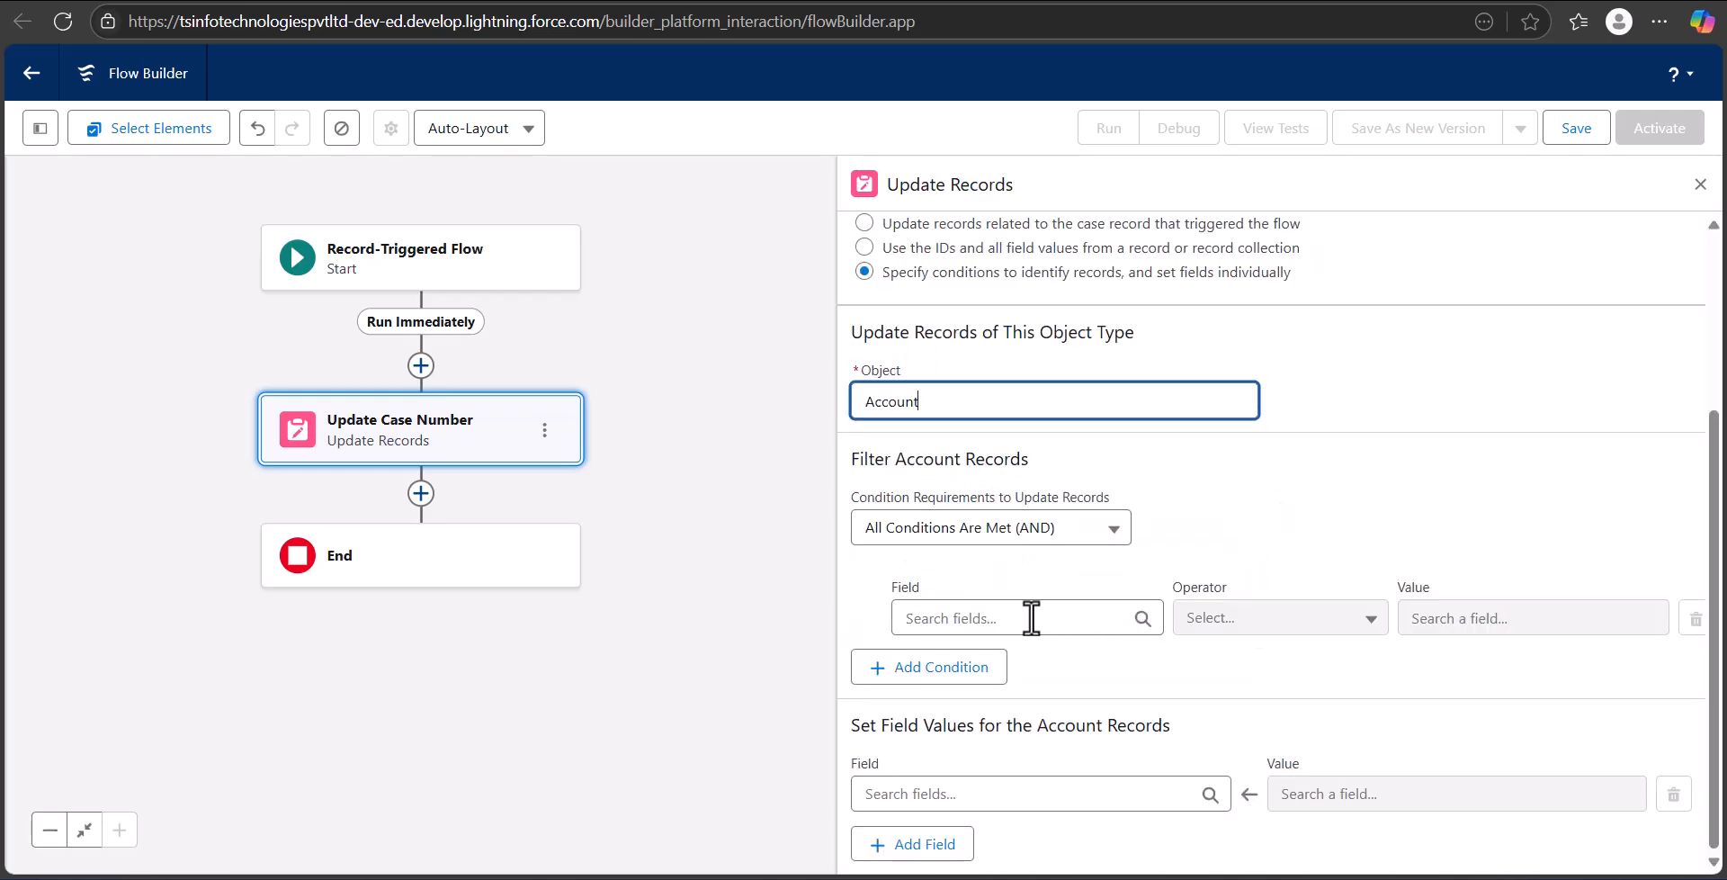
Step: Filter the account records to update with the condition Account ID Equals Triggering Case > Account ID
left_click(1032, 618)
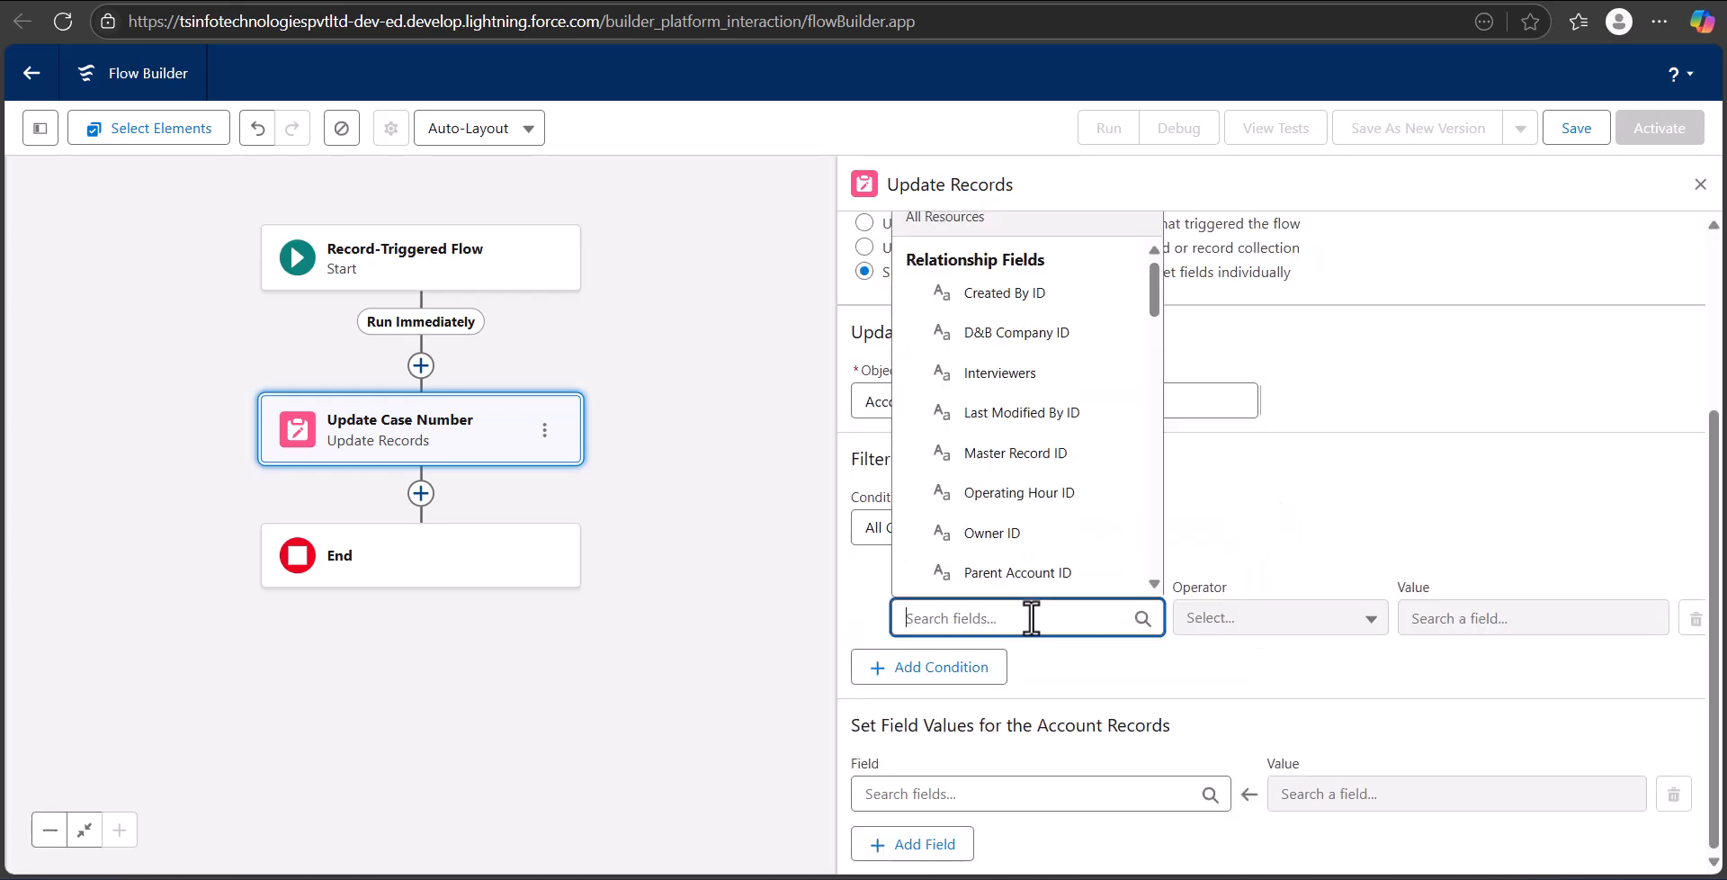
type("id")
scroll(1059, 463, "down", 3)
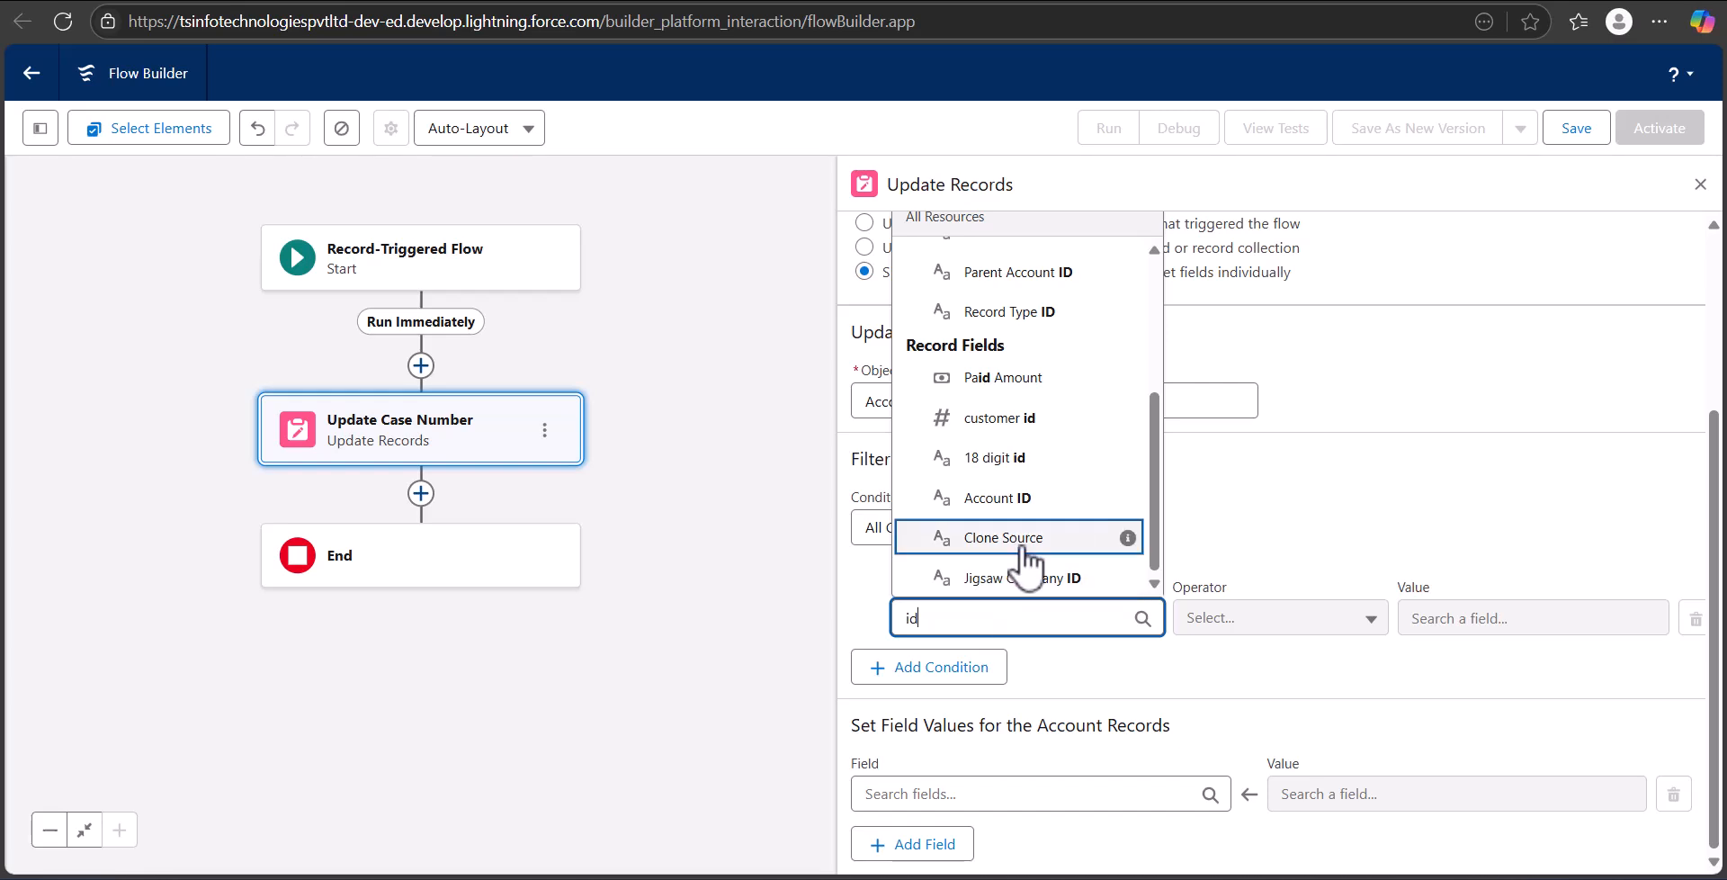
left_click(998, 497)
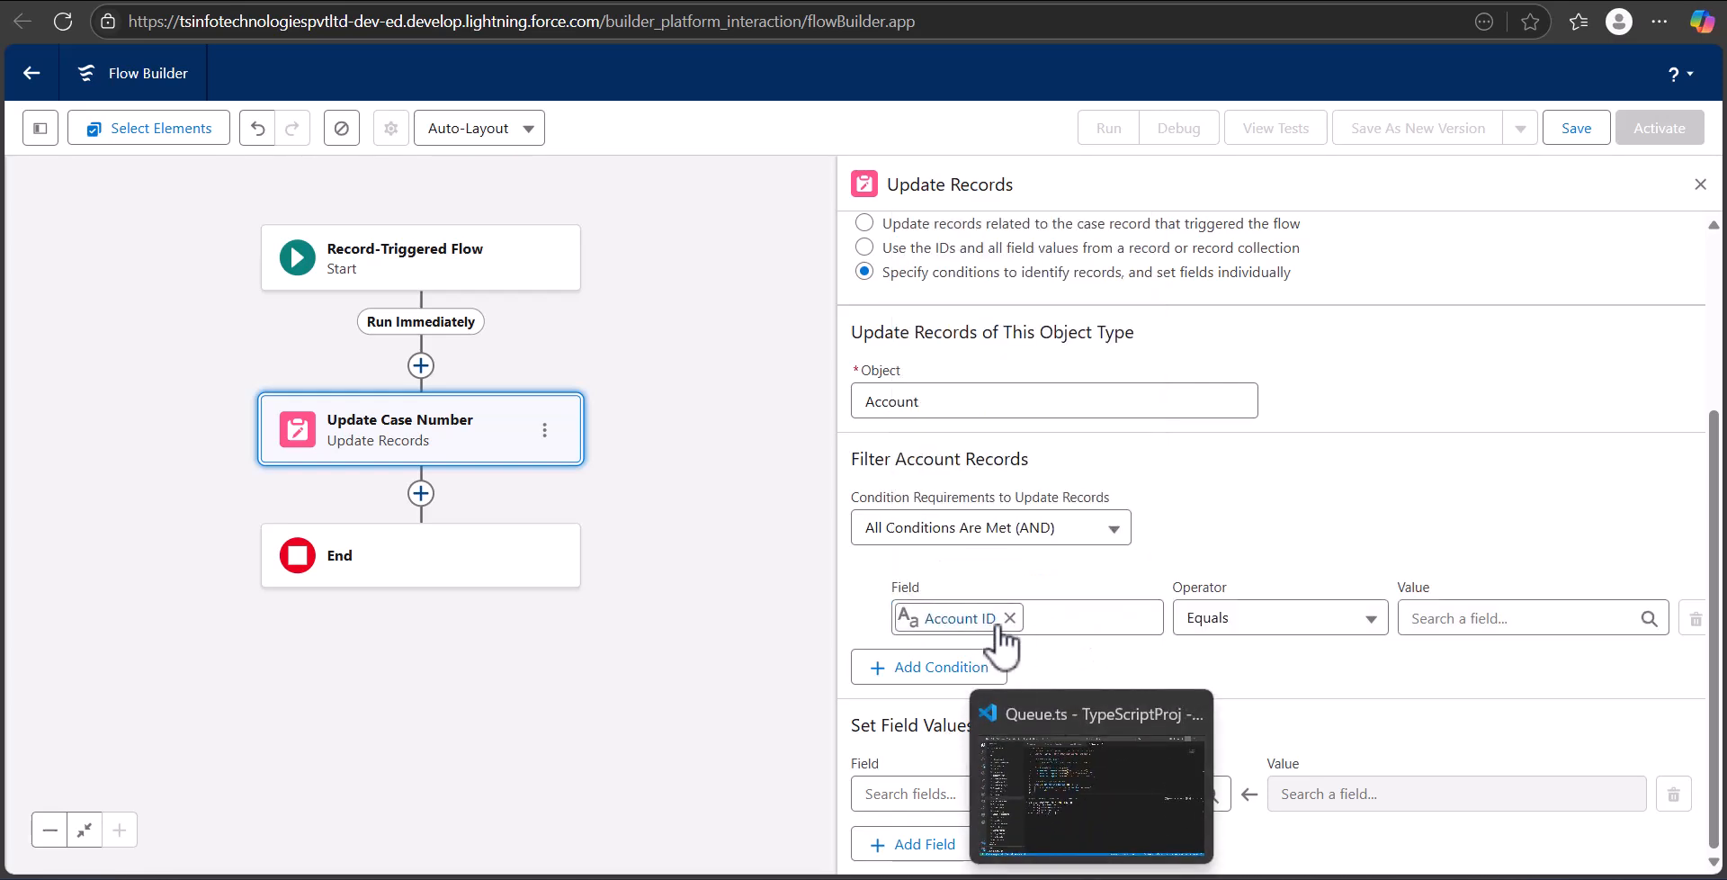
left_click(1440, 618)
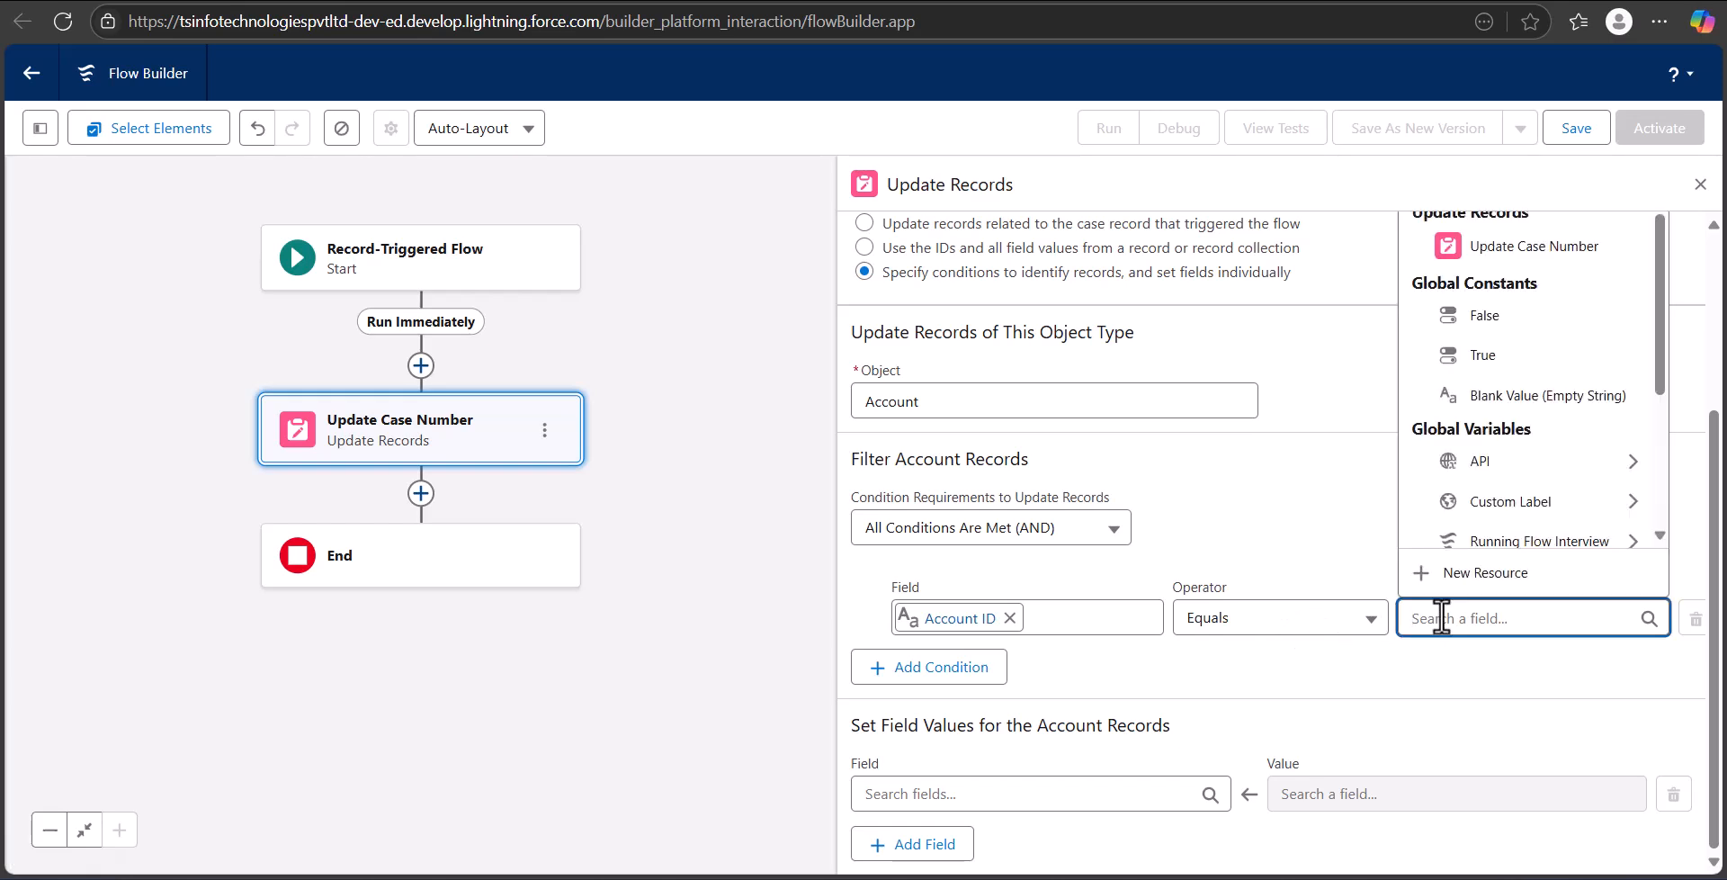
scroll(1440, 531, "down", 3)
left_click(1439, 525)
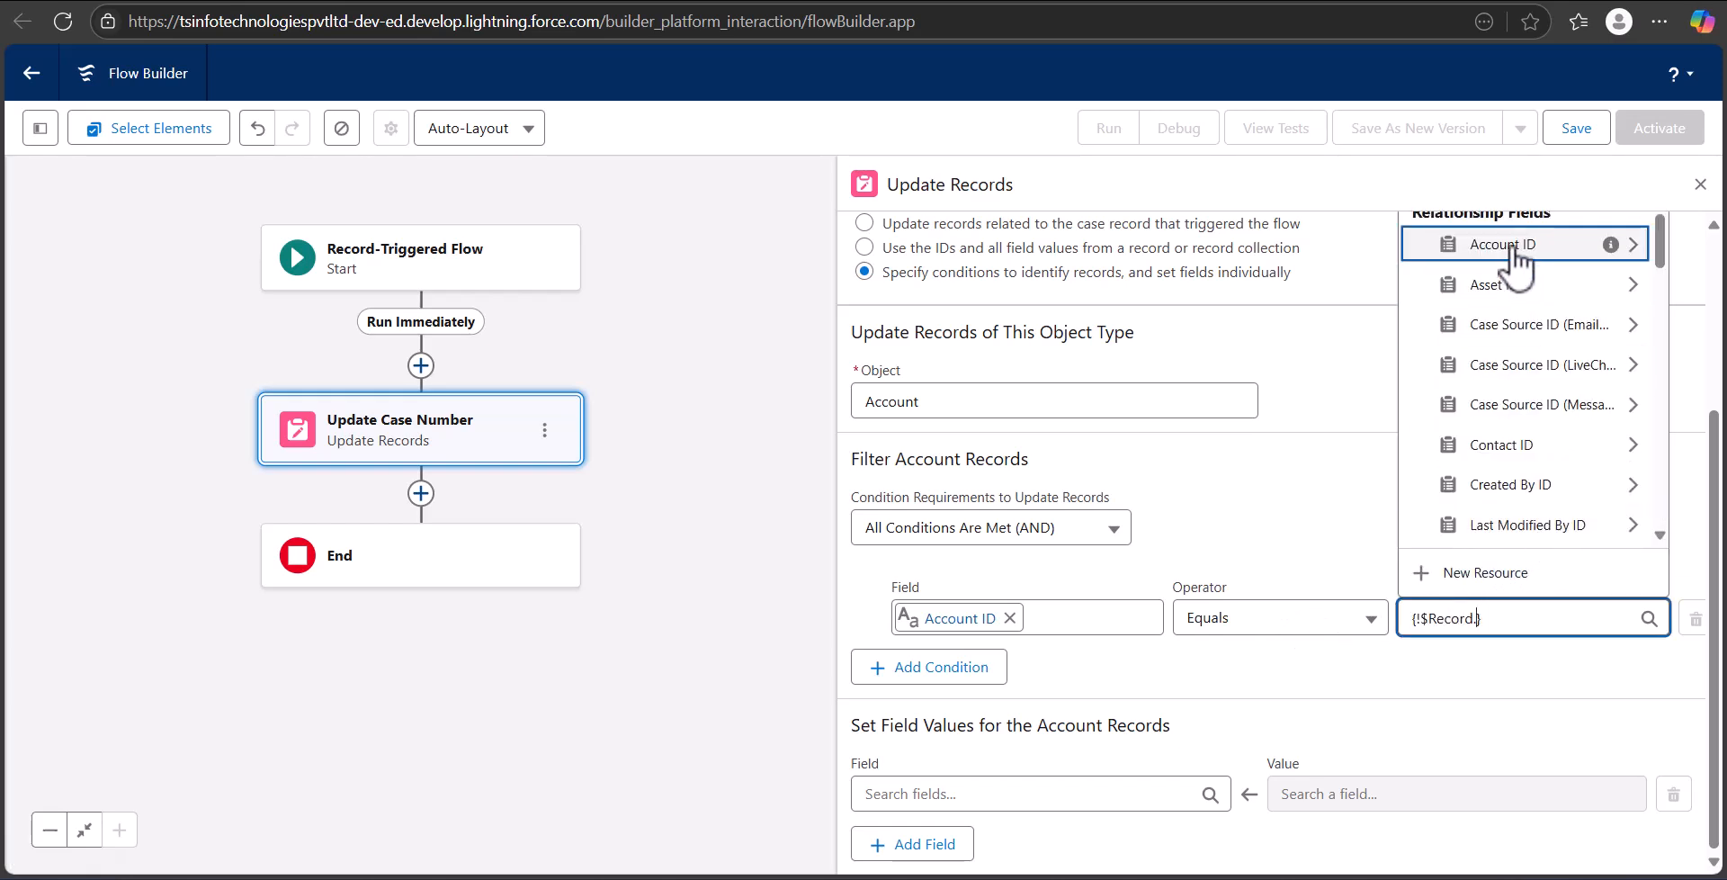
left_click(1516, 261)
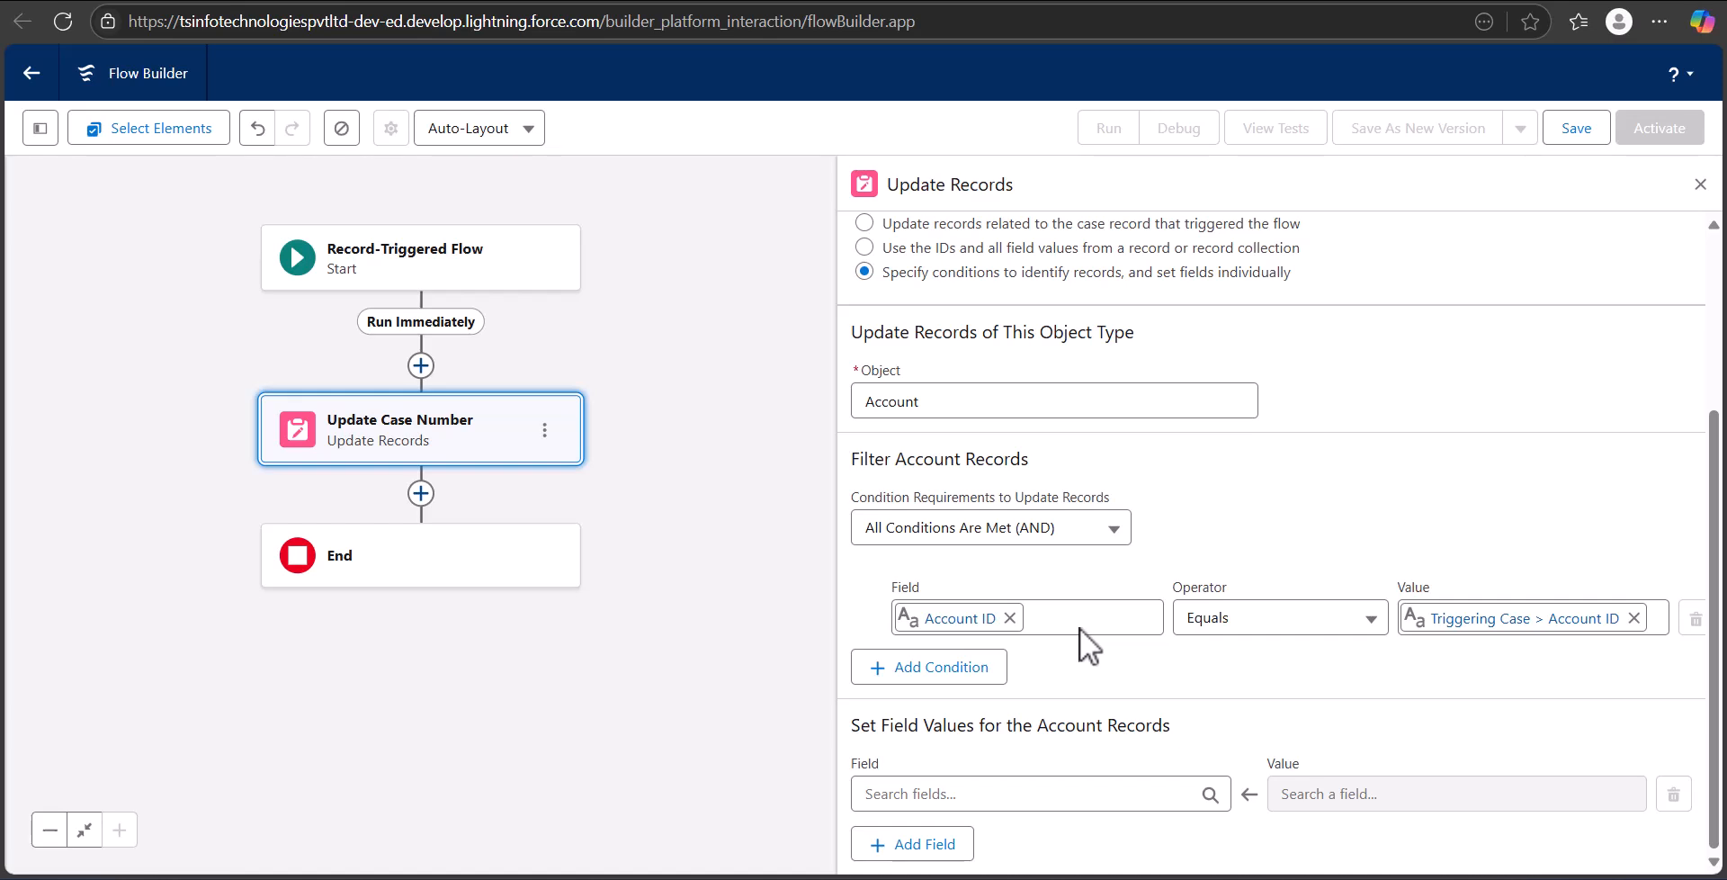
Step: Set the account's Latest Case Number field to the value Triggering Case > Case Number
left_click(1021, 793)
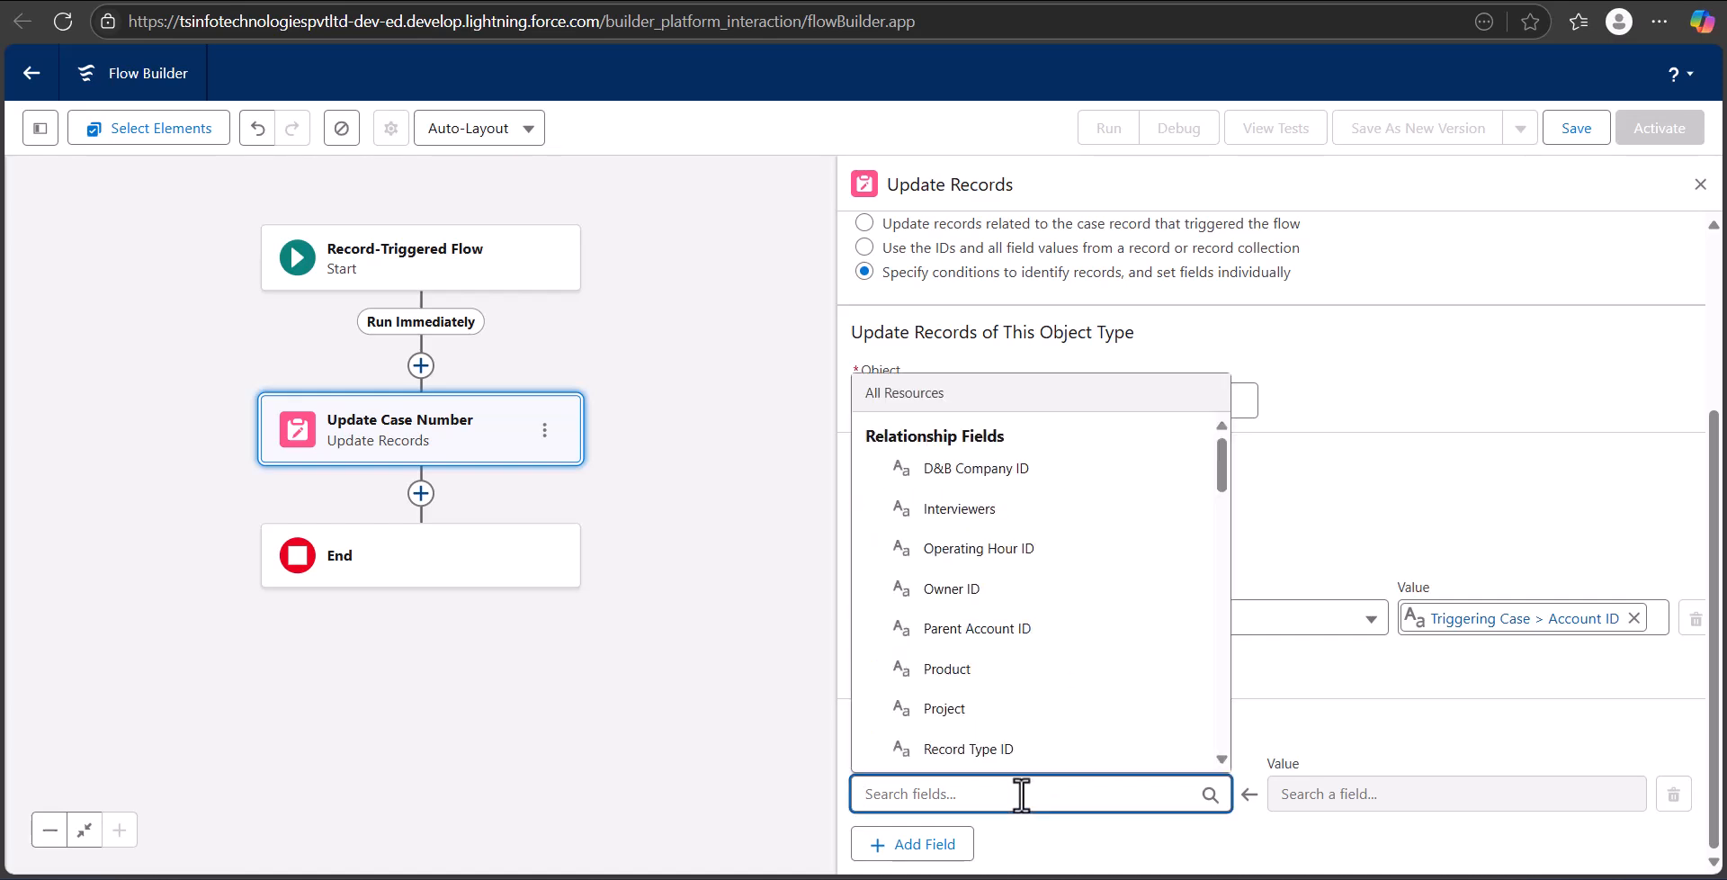
type("la")
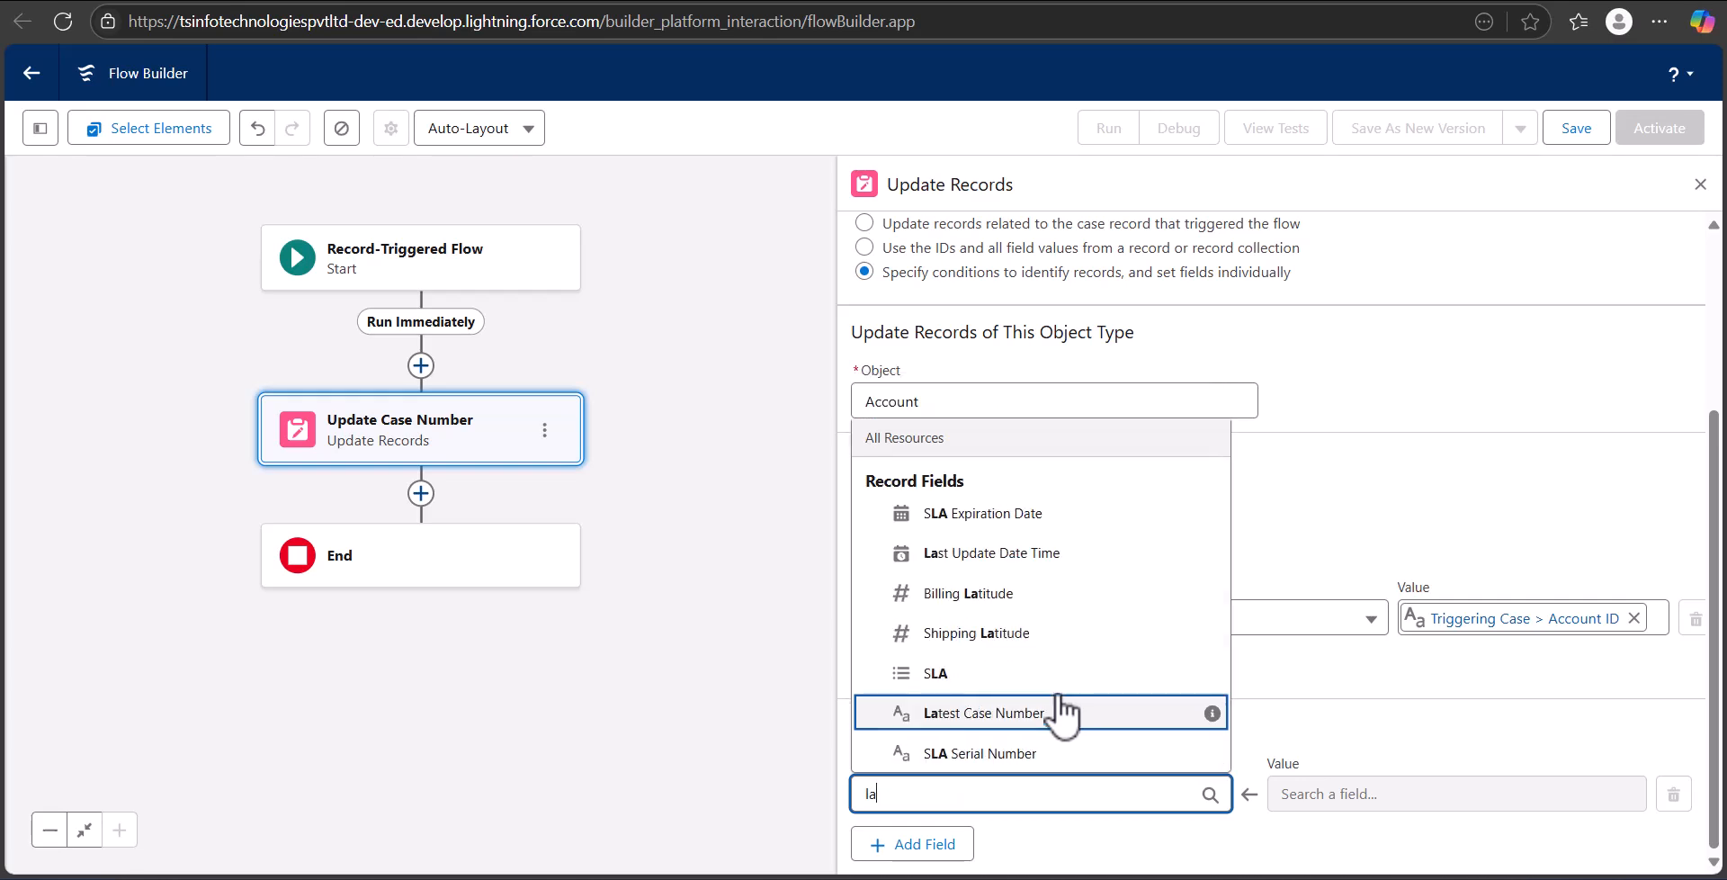
type("t")
left_click(1035, 756)
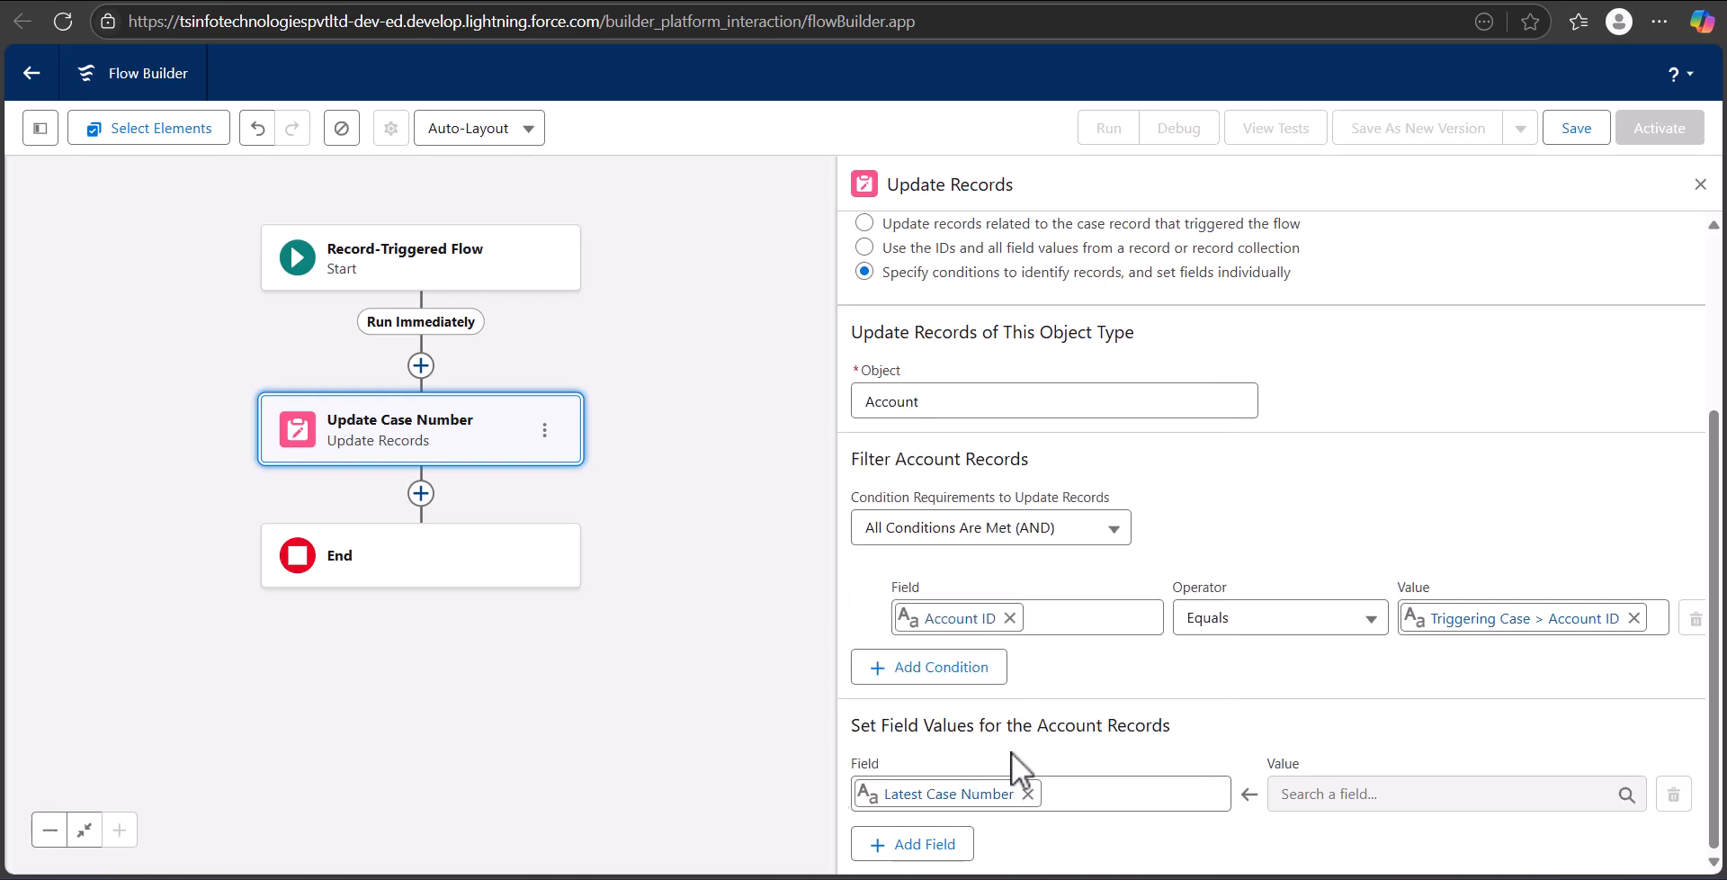
left_click(1314, 795)
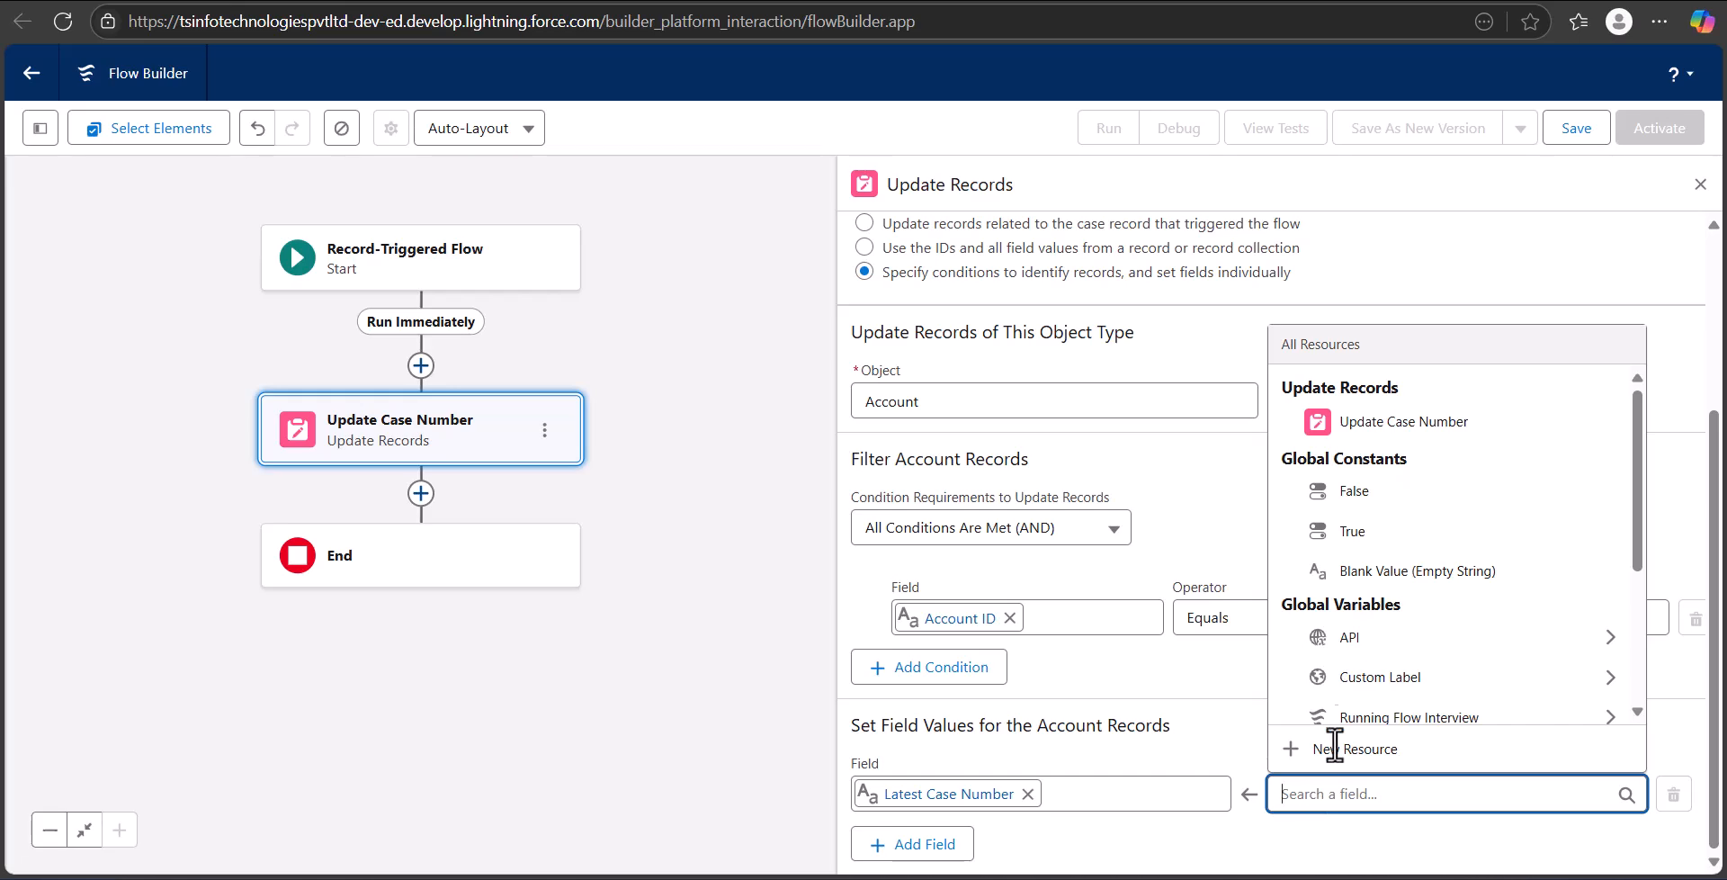
scroll(1393, 569, "down", 1)
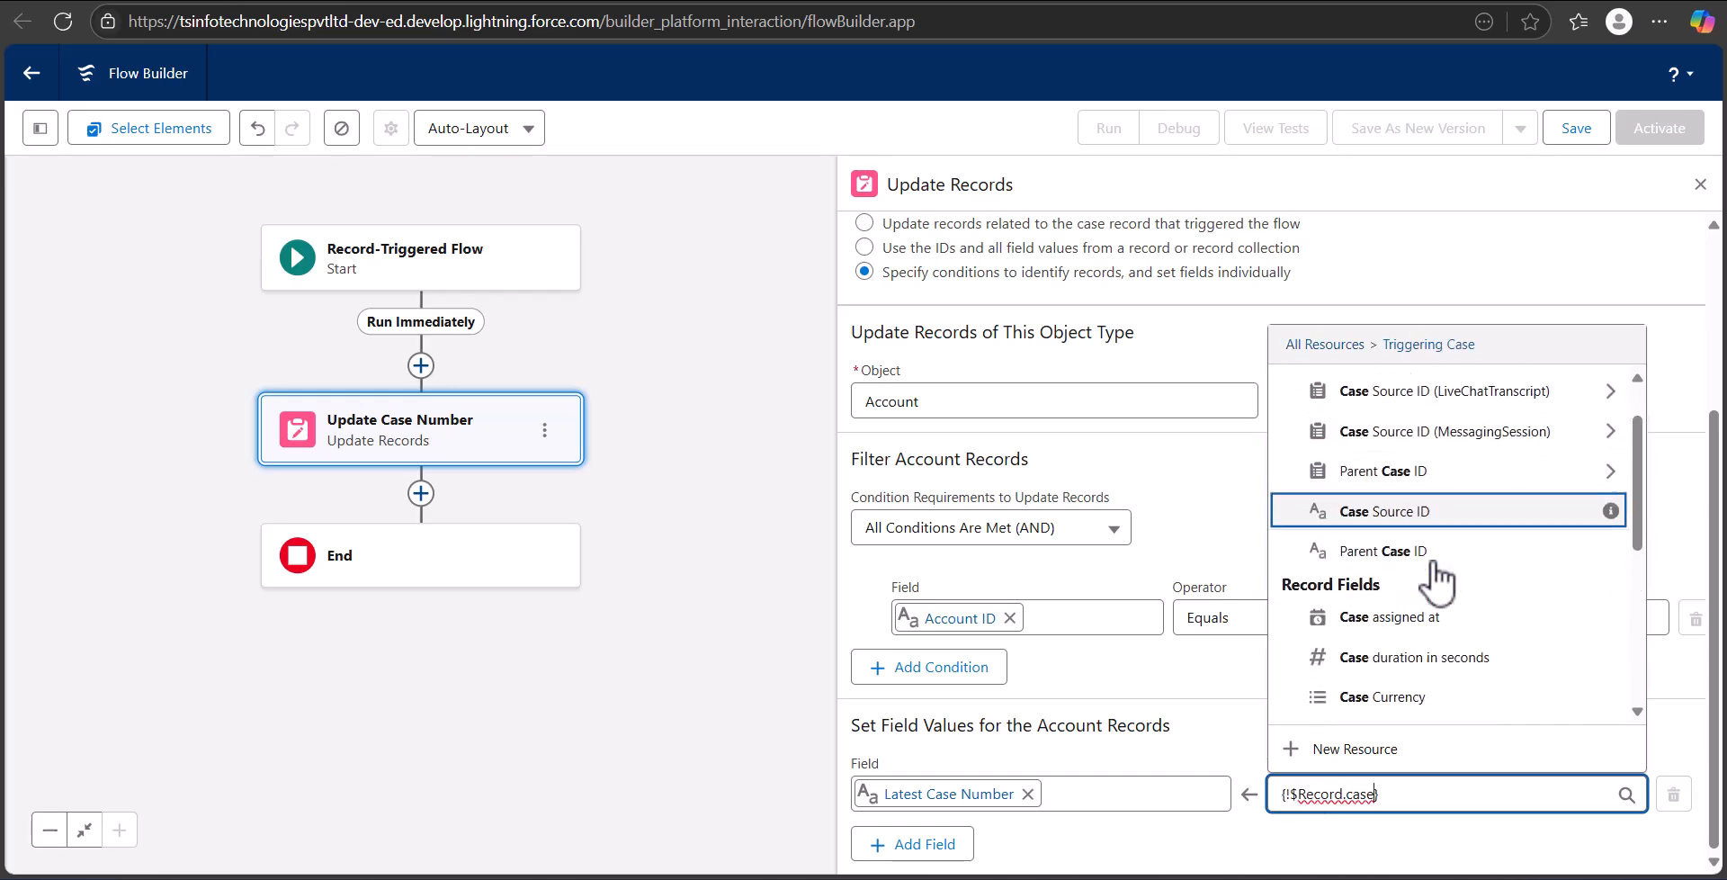
scroll(1437, 565, "down", 1)
scroll(1468, 585, "down", 2)
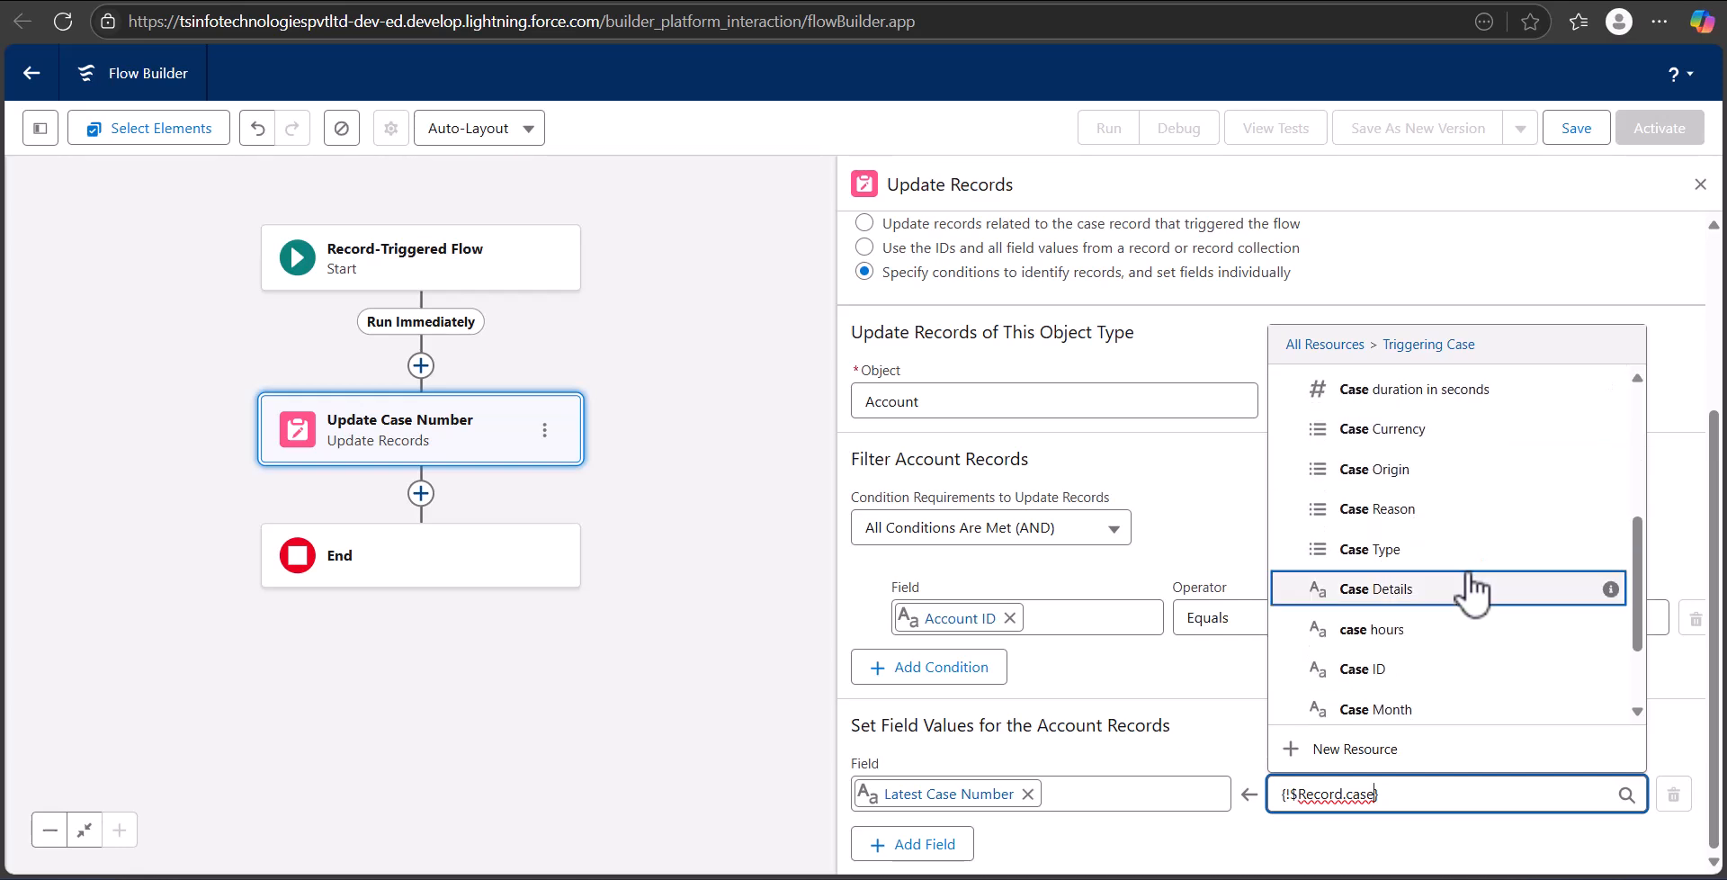
scroll(1462, 630, "down", 1)
left_click(1425, 637)
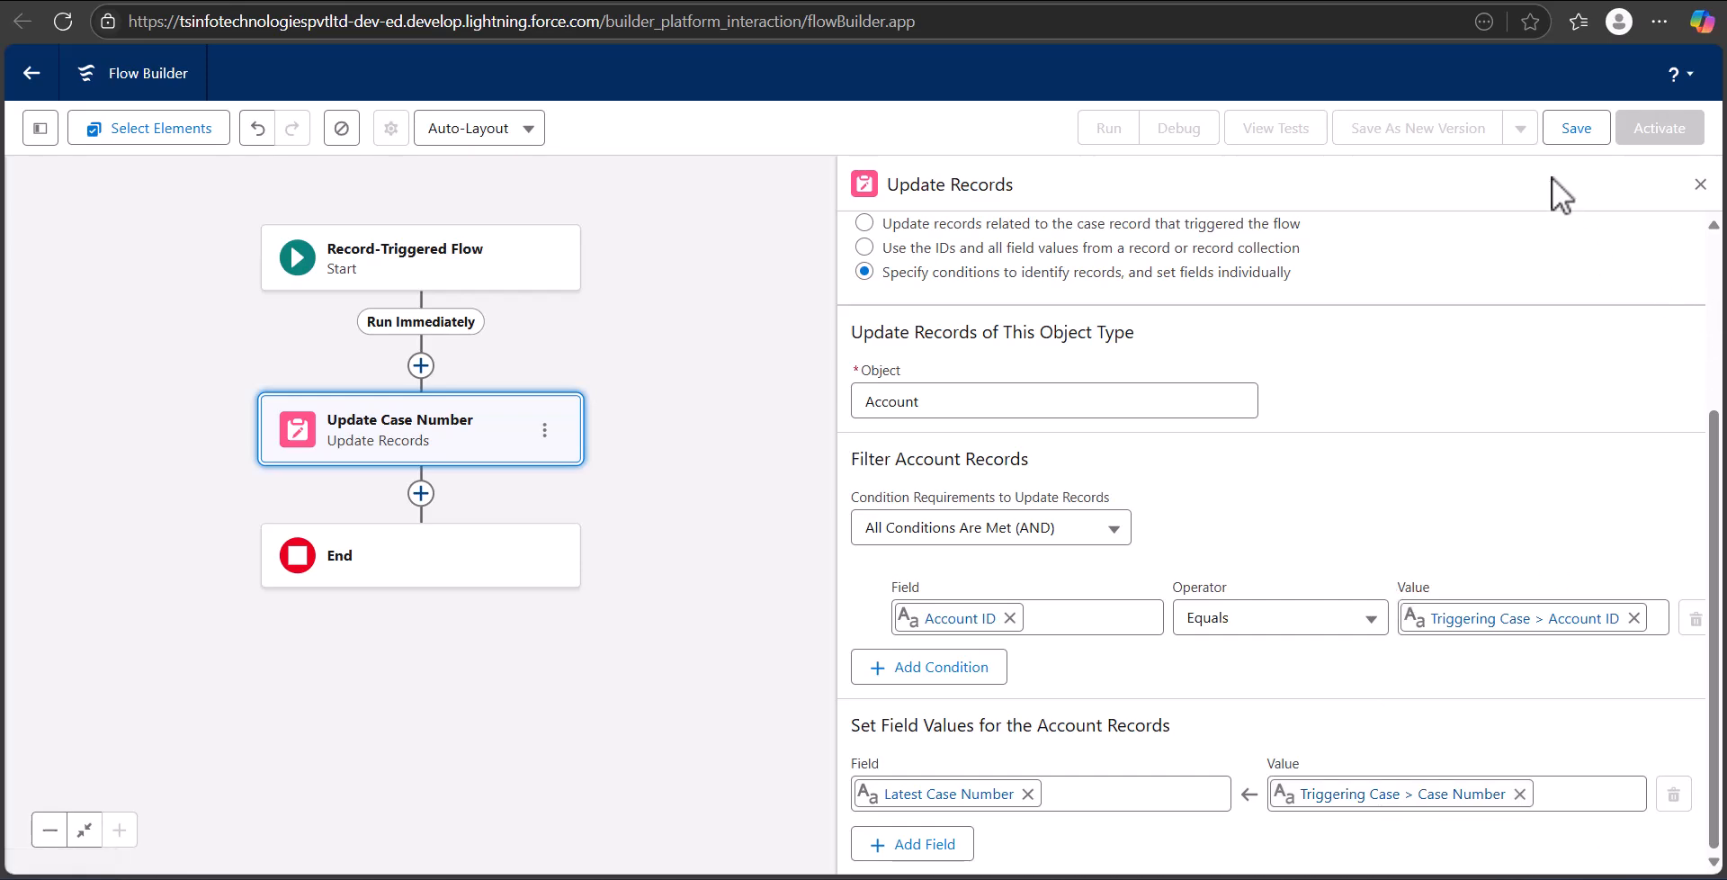
Step: Save the flow with the label "Update Parent record" and API name Update_Parent_record, and activate it
left_click(1570, 130)
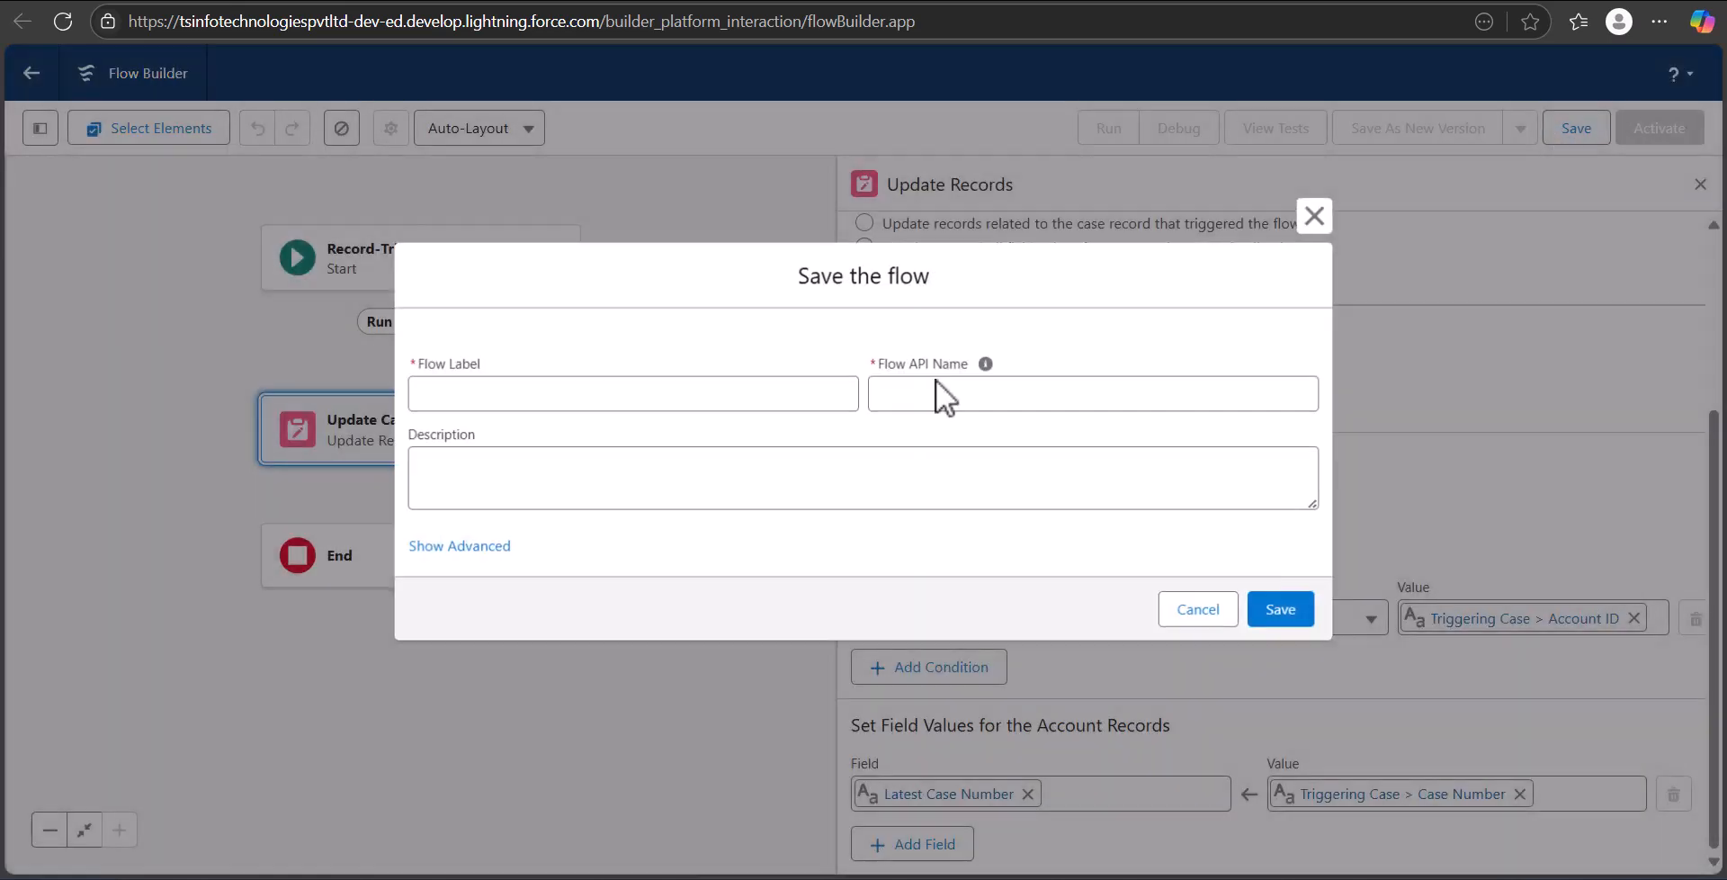
left_click(735, 391)
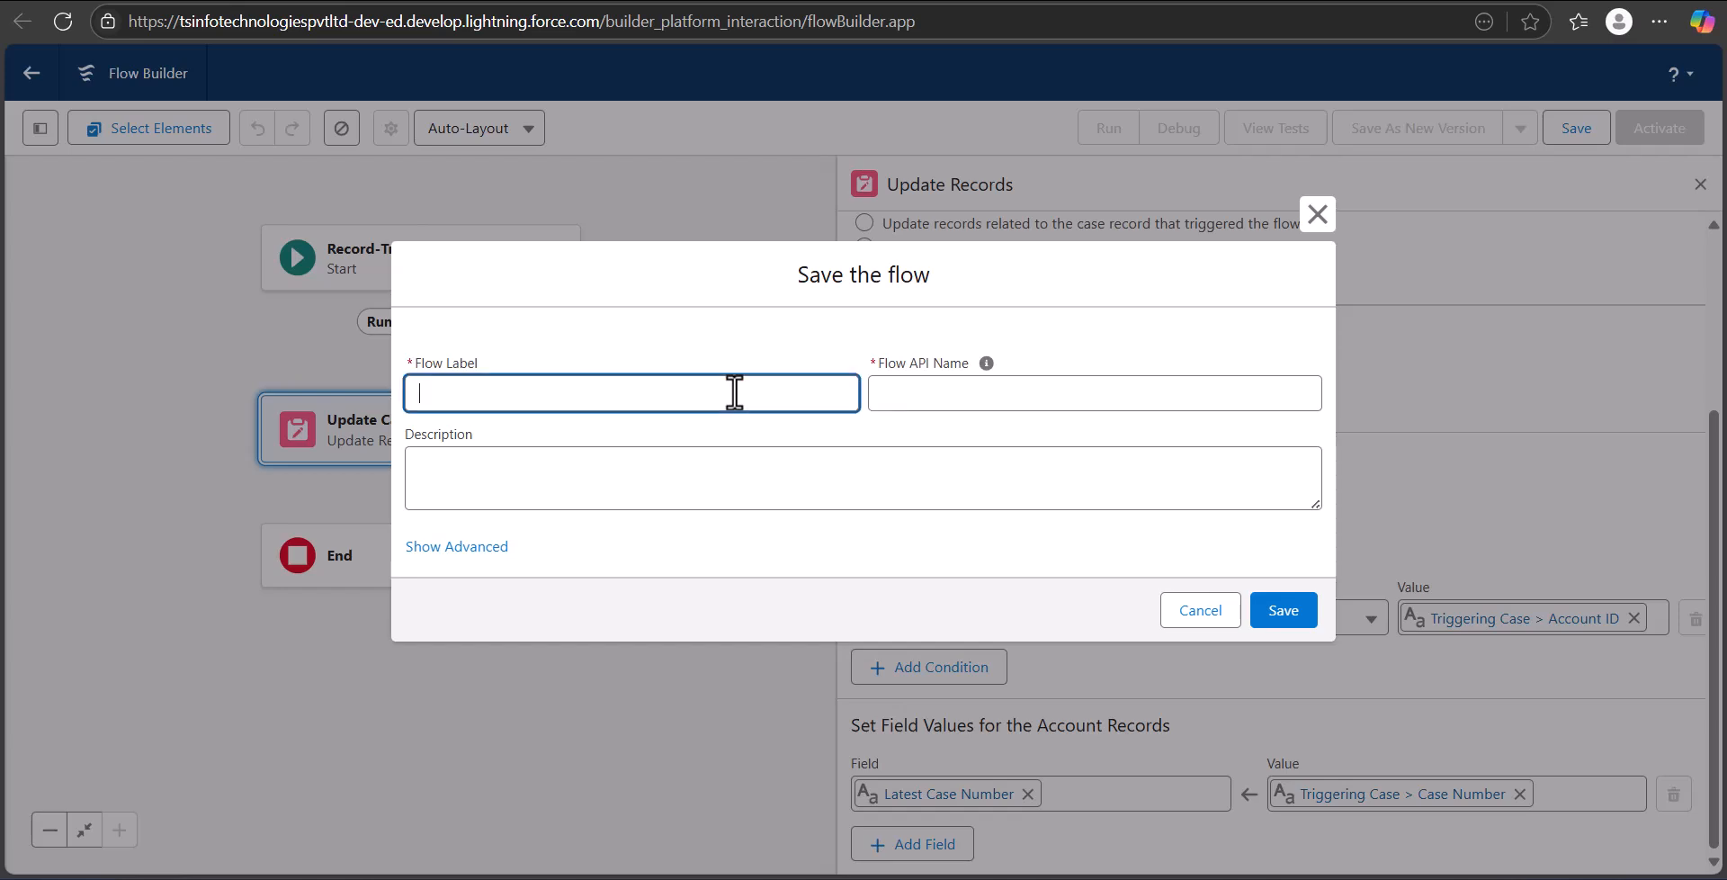
type("Update Parent record")
left_click(977, 393)
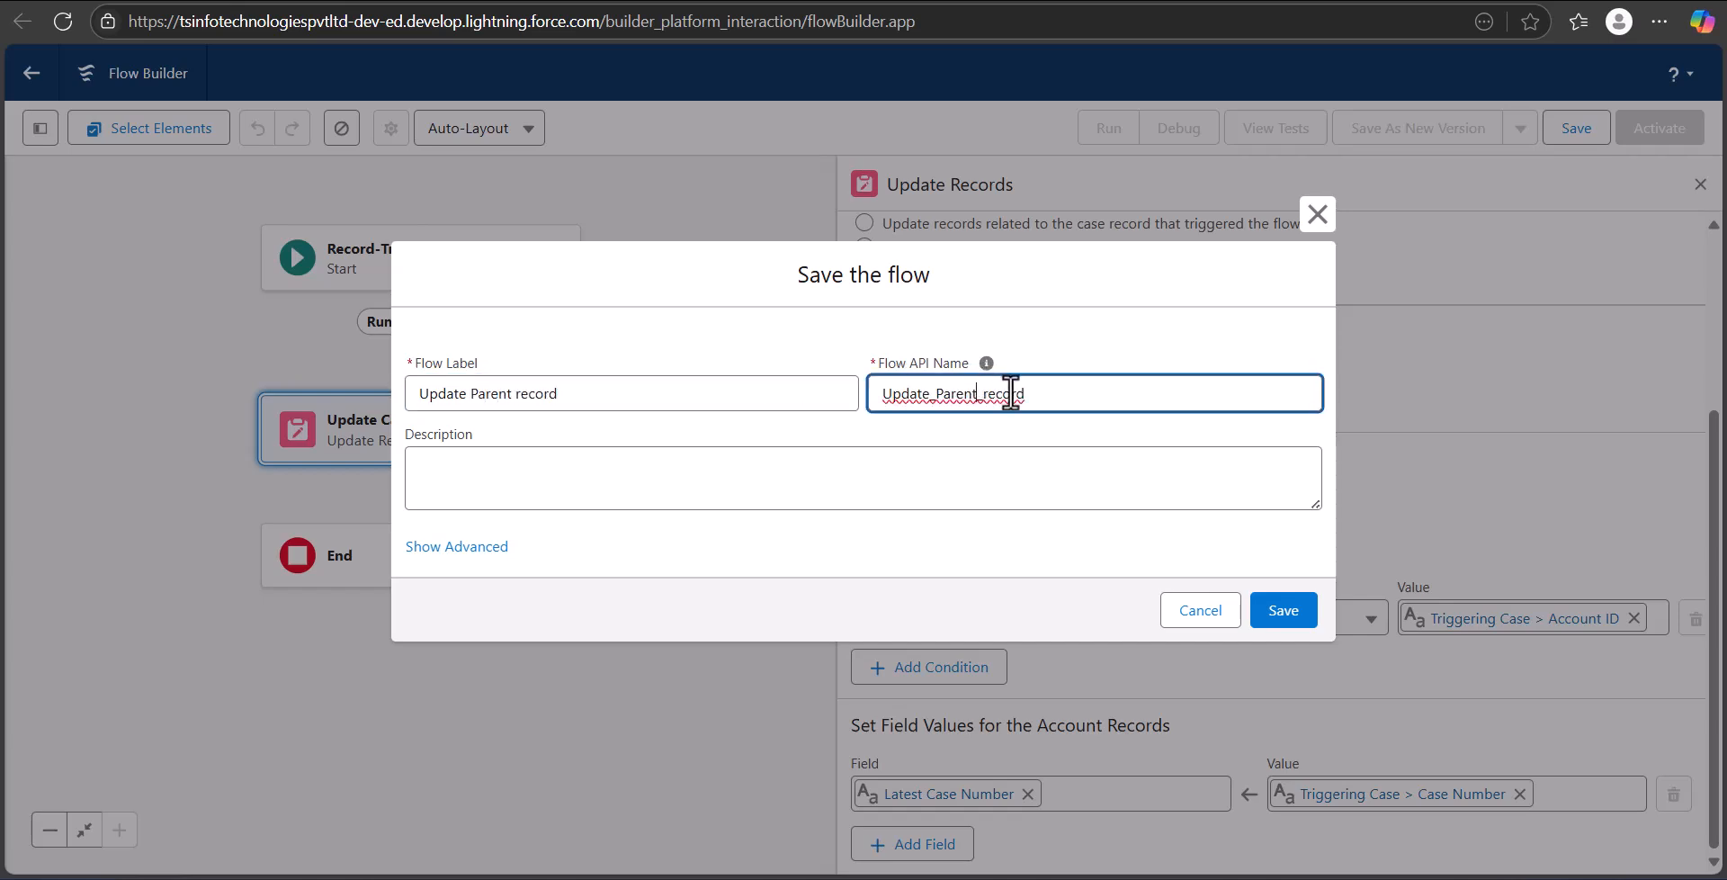
left_click(1153, 502)
left_click(1281, 621)
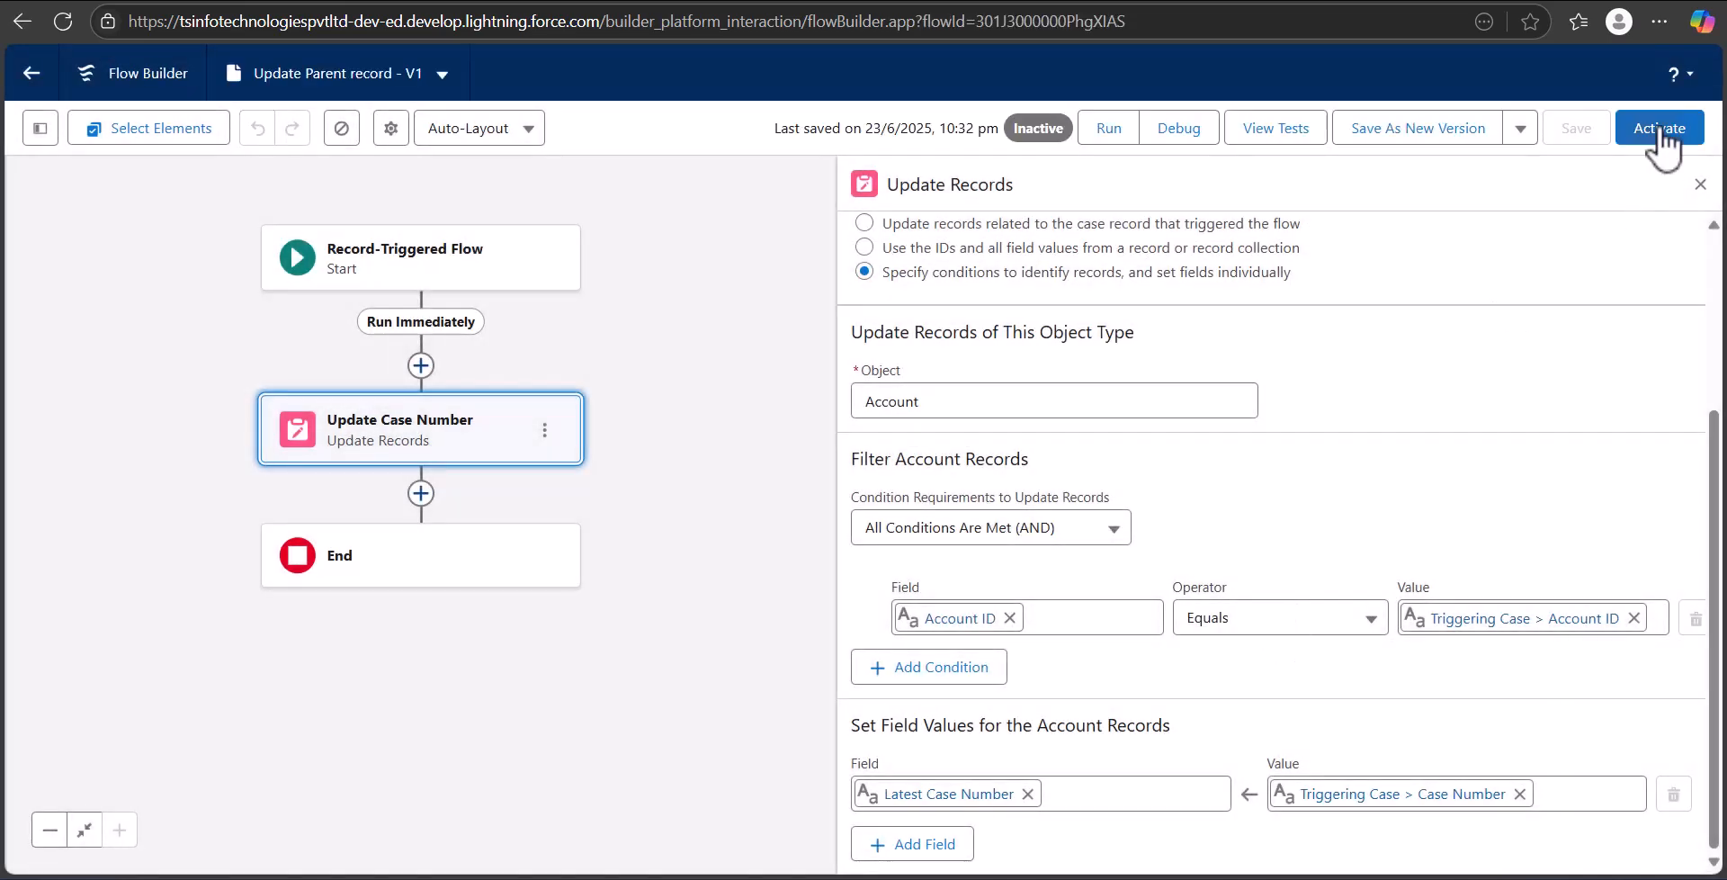
left_click(1658, 128)
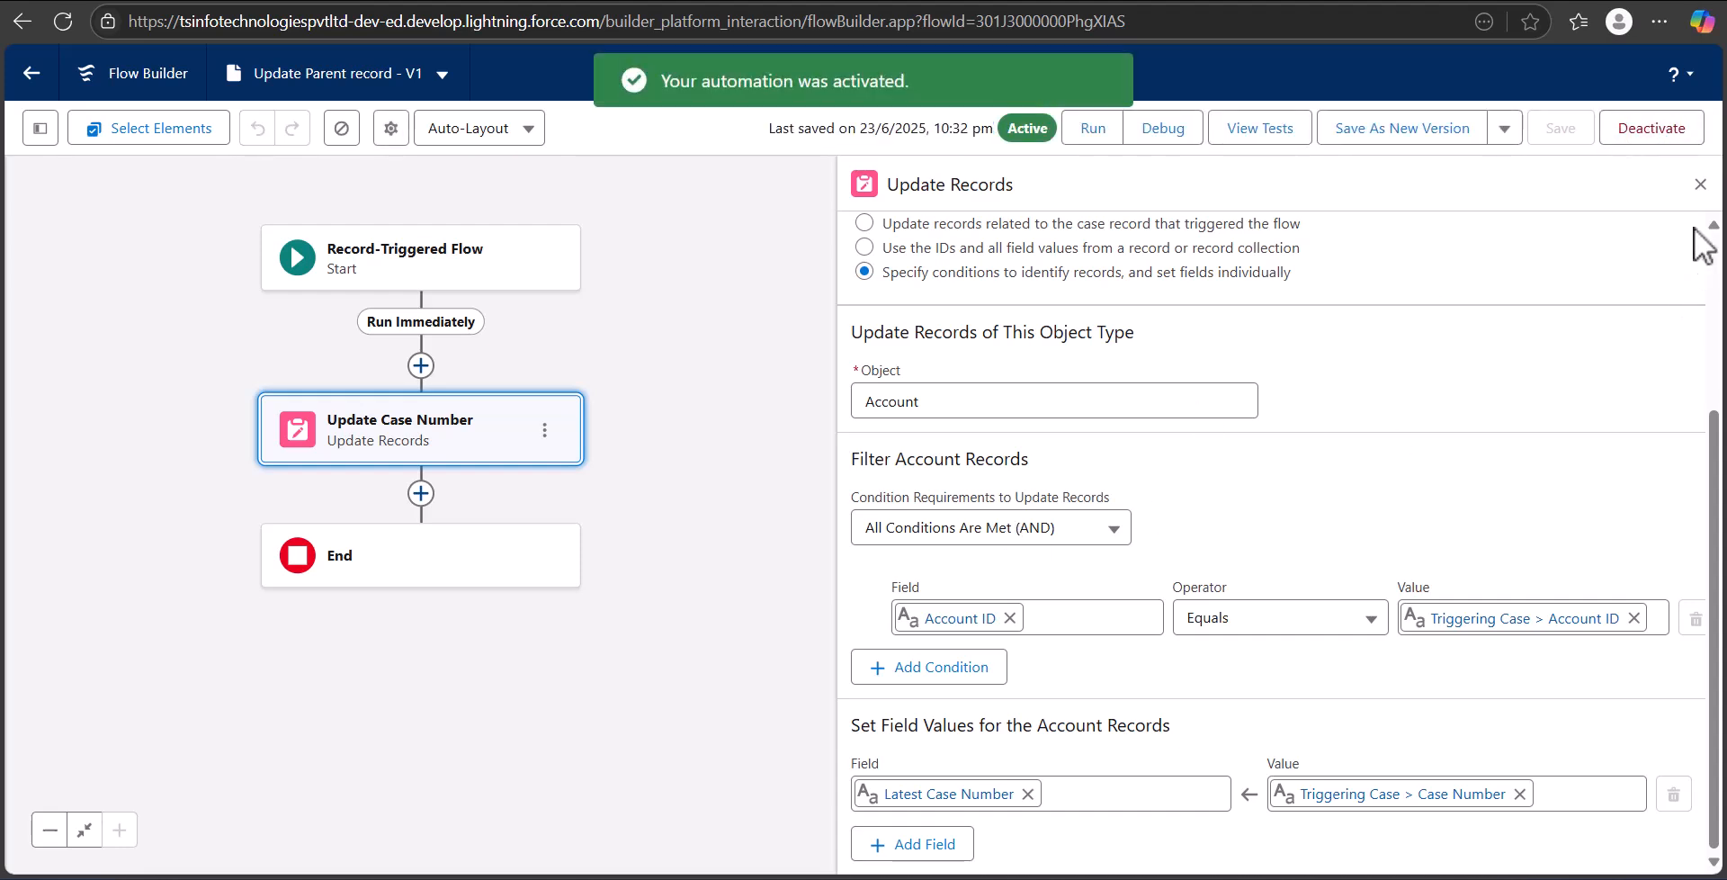
left_click(1700, 183)
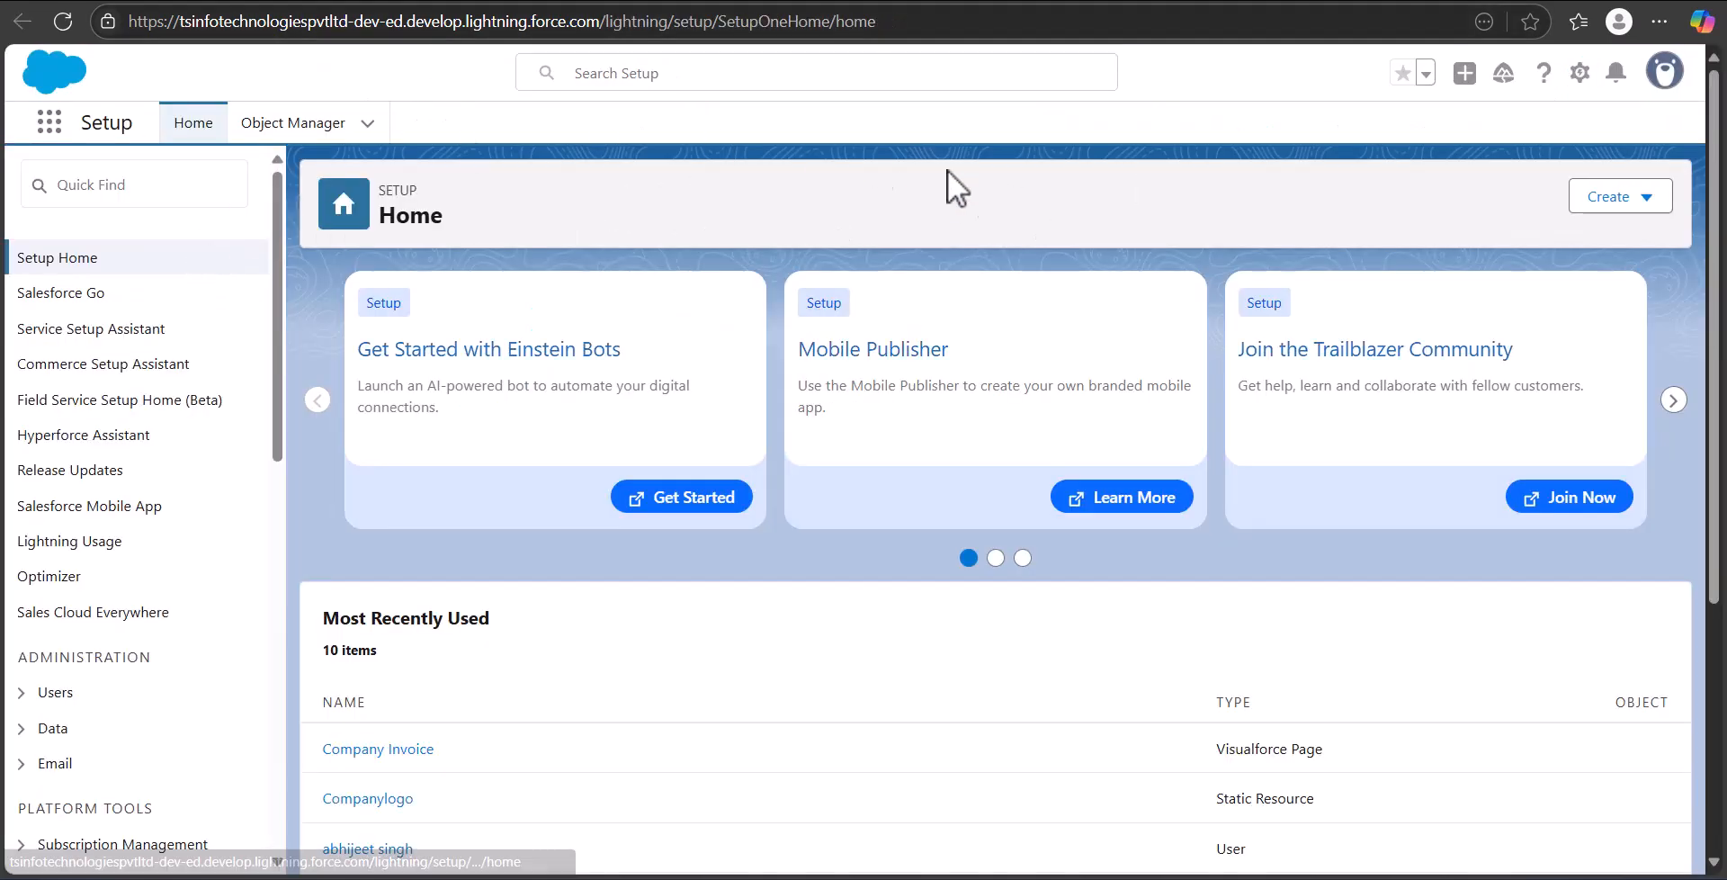
Step: Go to the Cases object and start a new case with the Sales Support record type
left_click(50, 120)
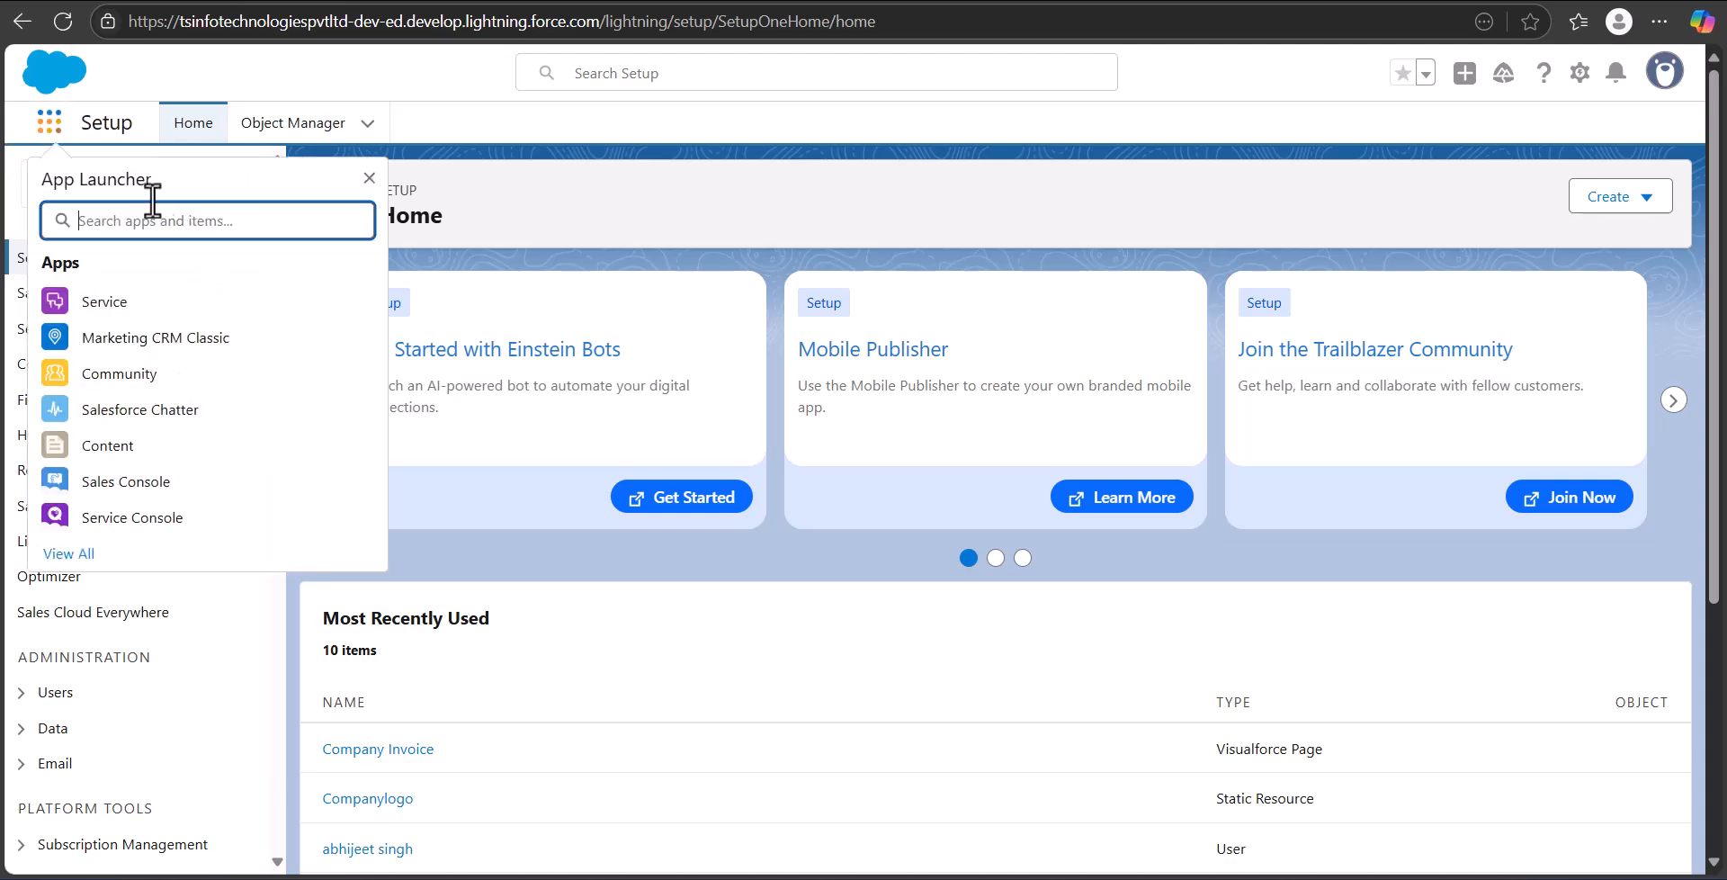
type("case")
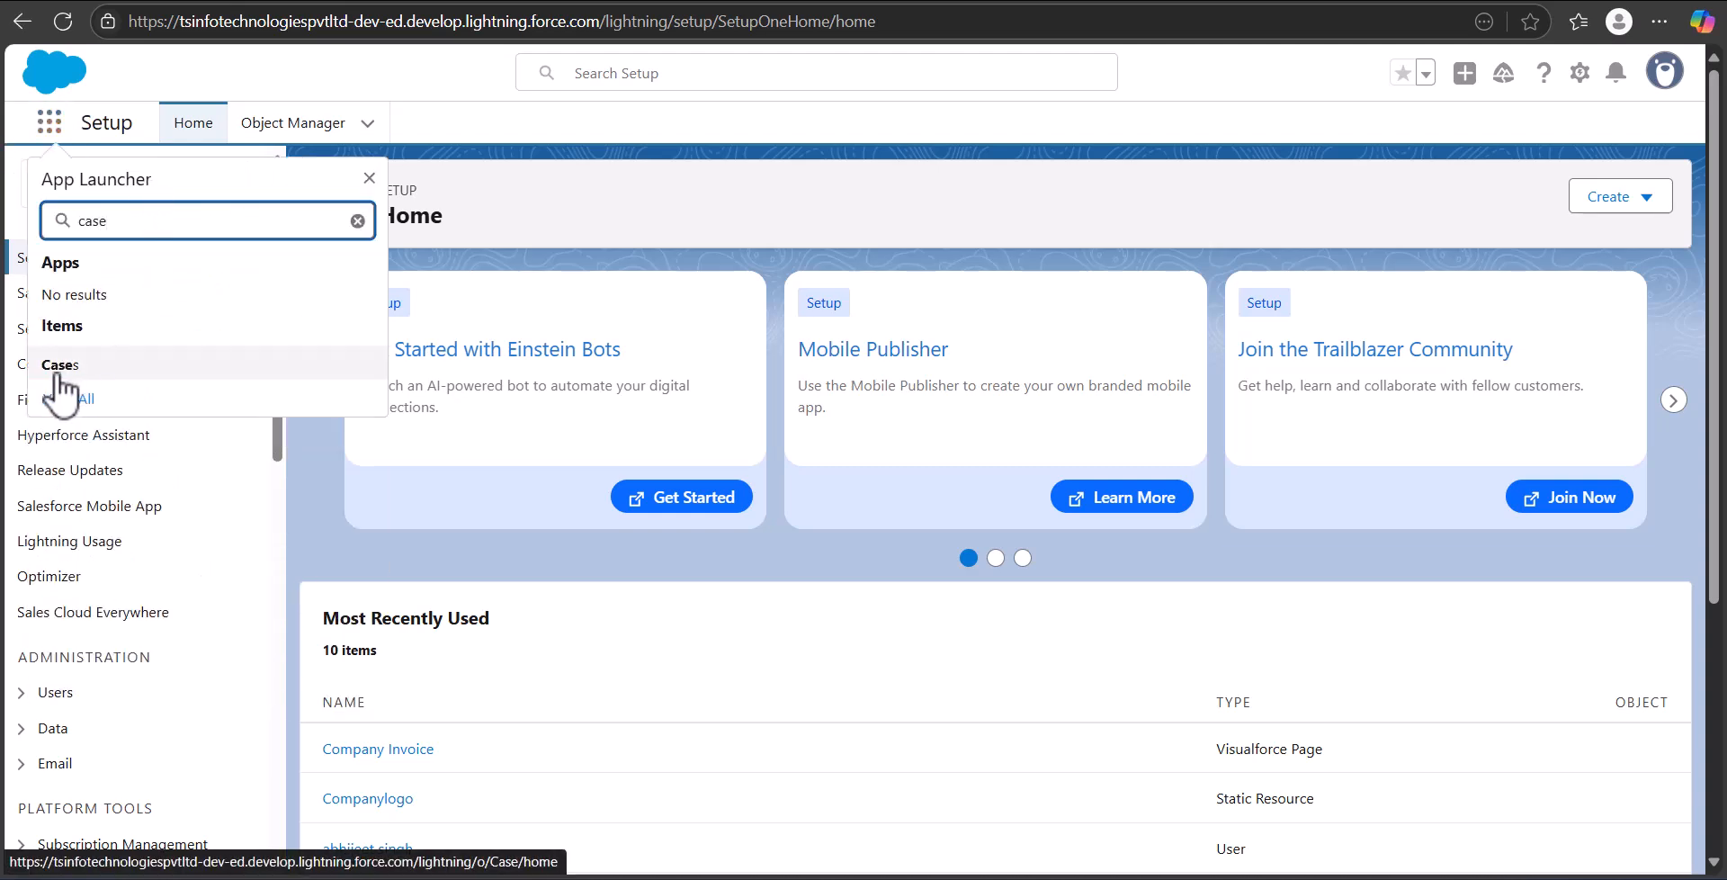
left_click(57, 369)
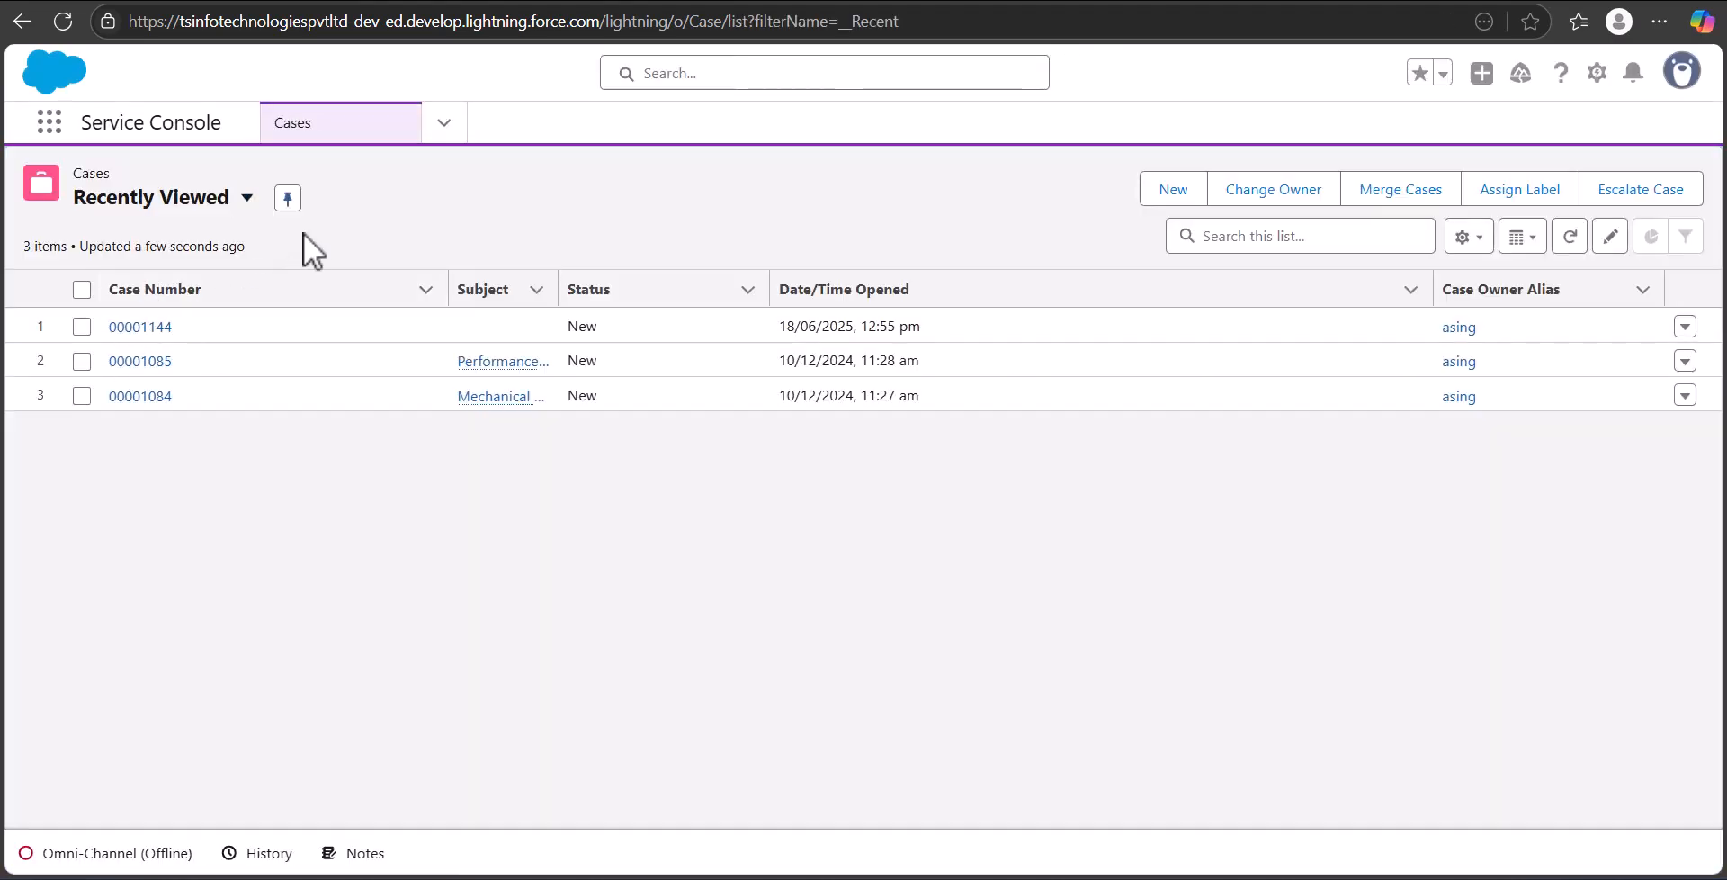
left_click(1173, 193)
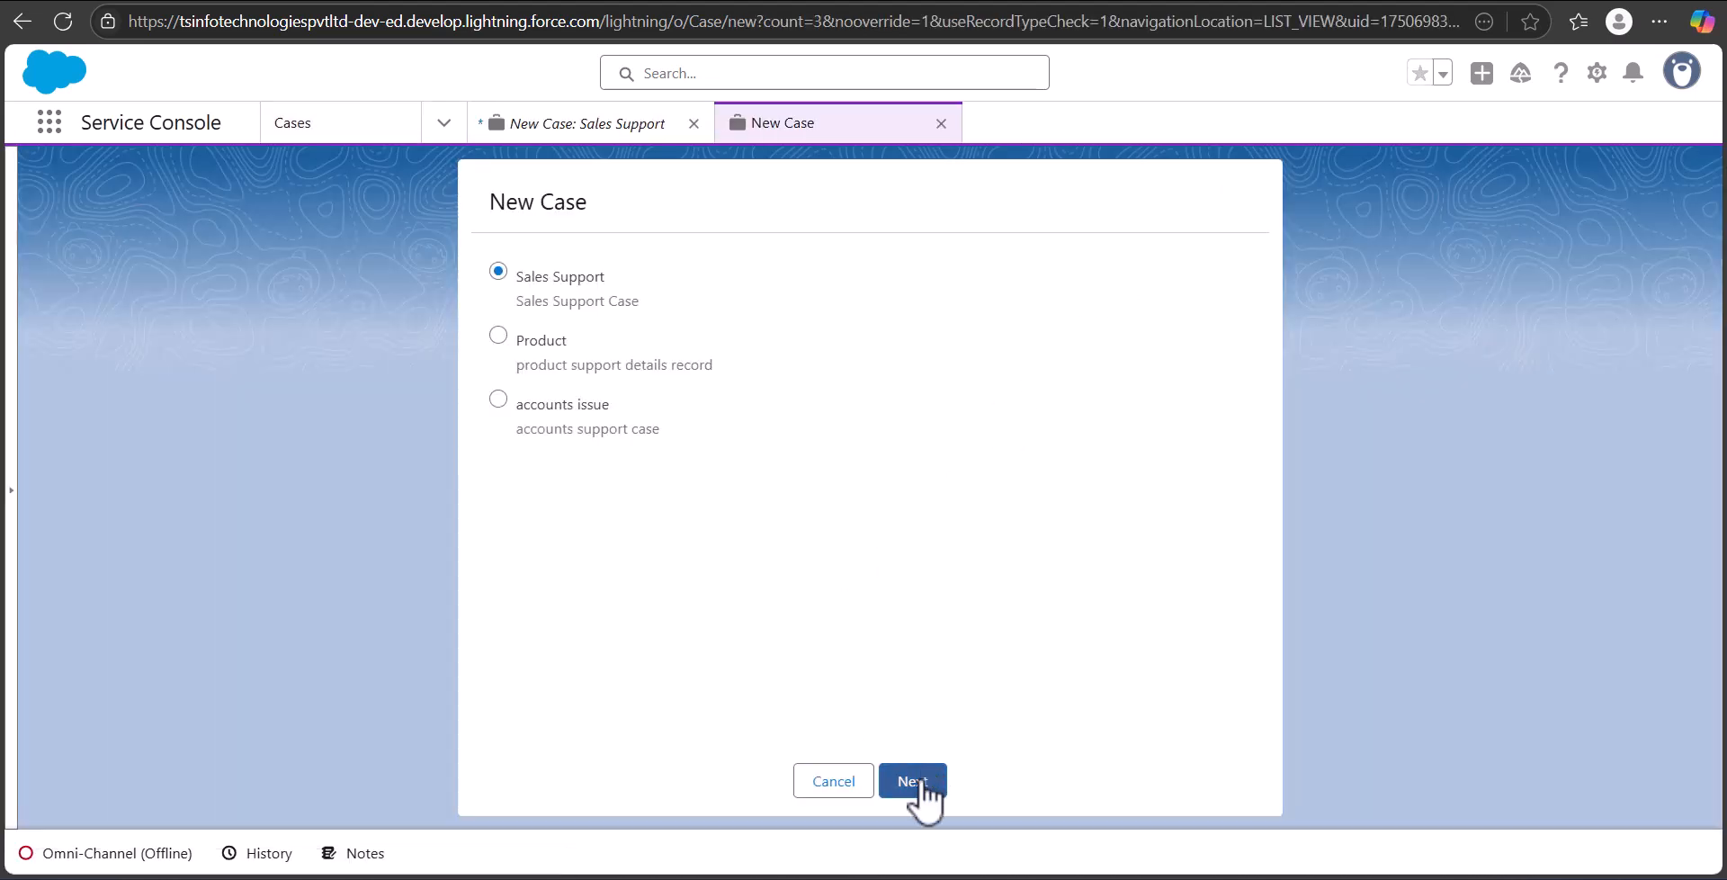
left_click(919, 782)
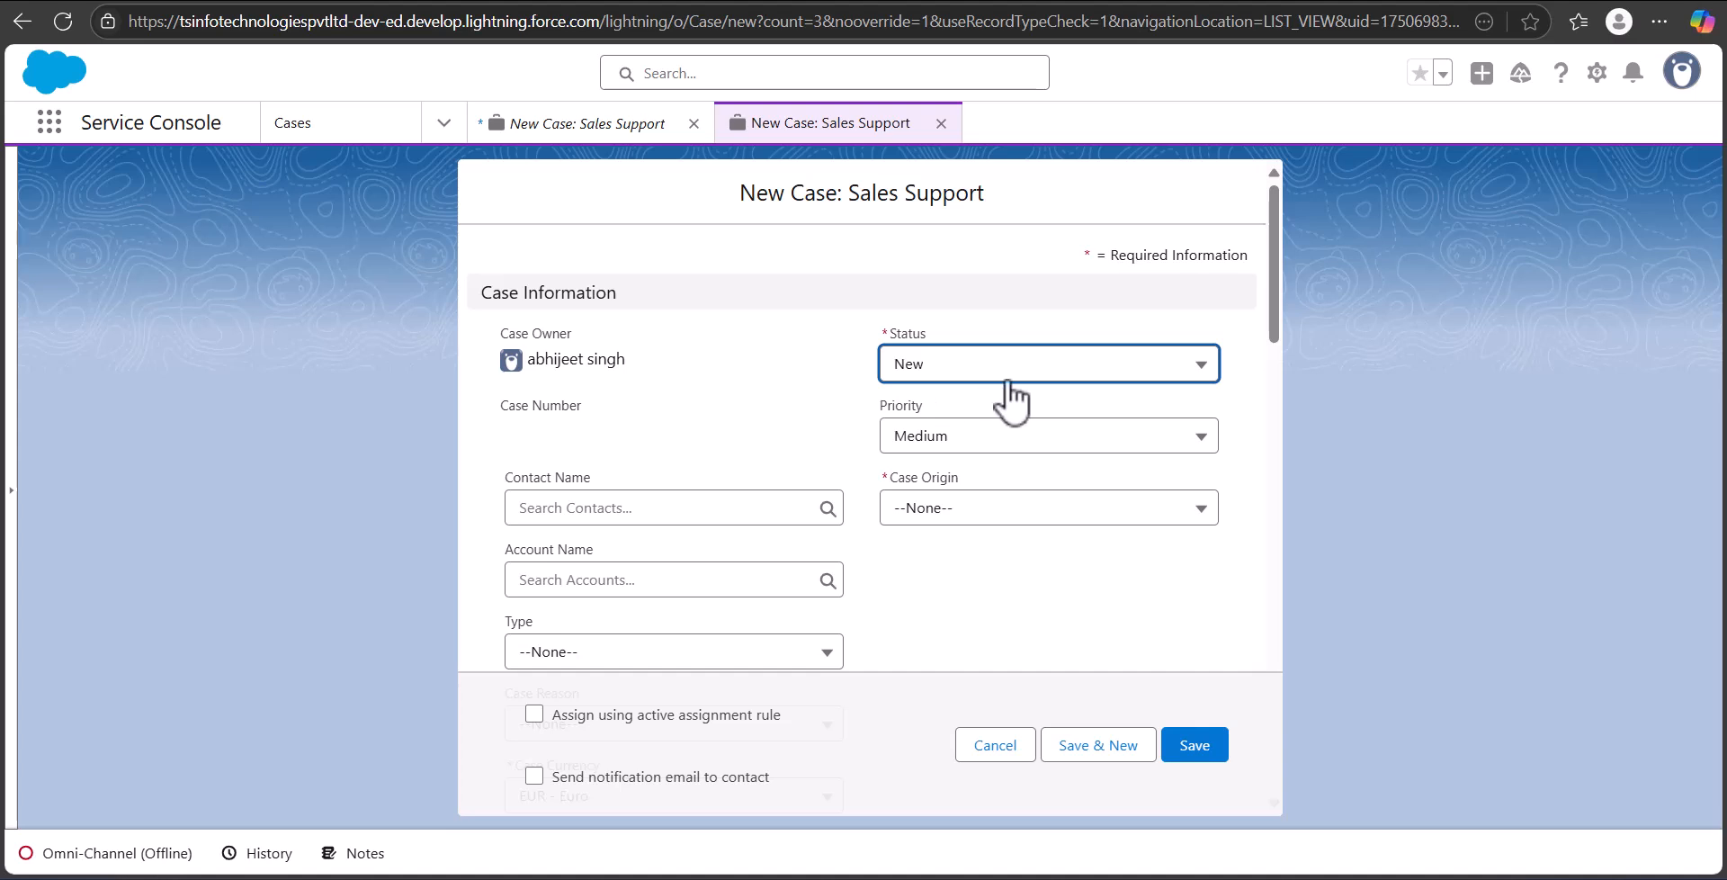
Step: Set the new case's status to Working, its origin to Phone and its account to Edge Communications
left_click(985, 373)
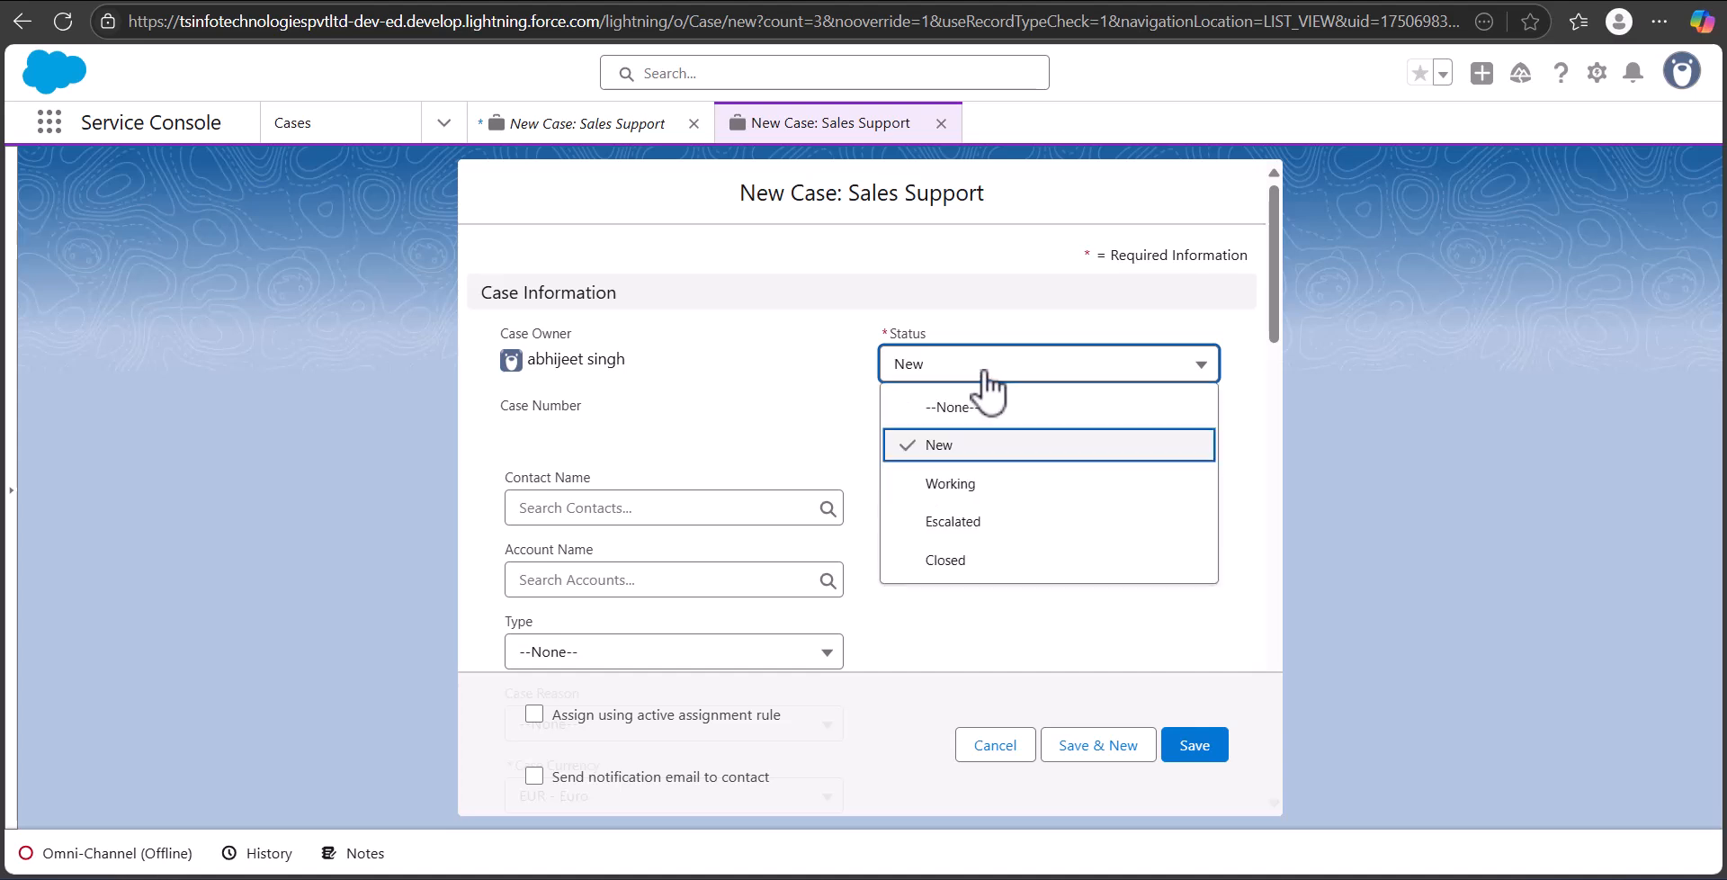
left_click(964, 486)
scroll(826, 490, "down", 1)
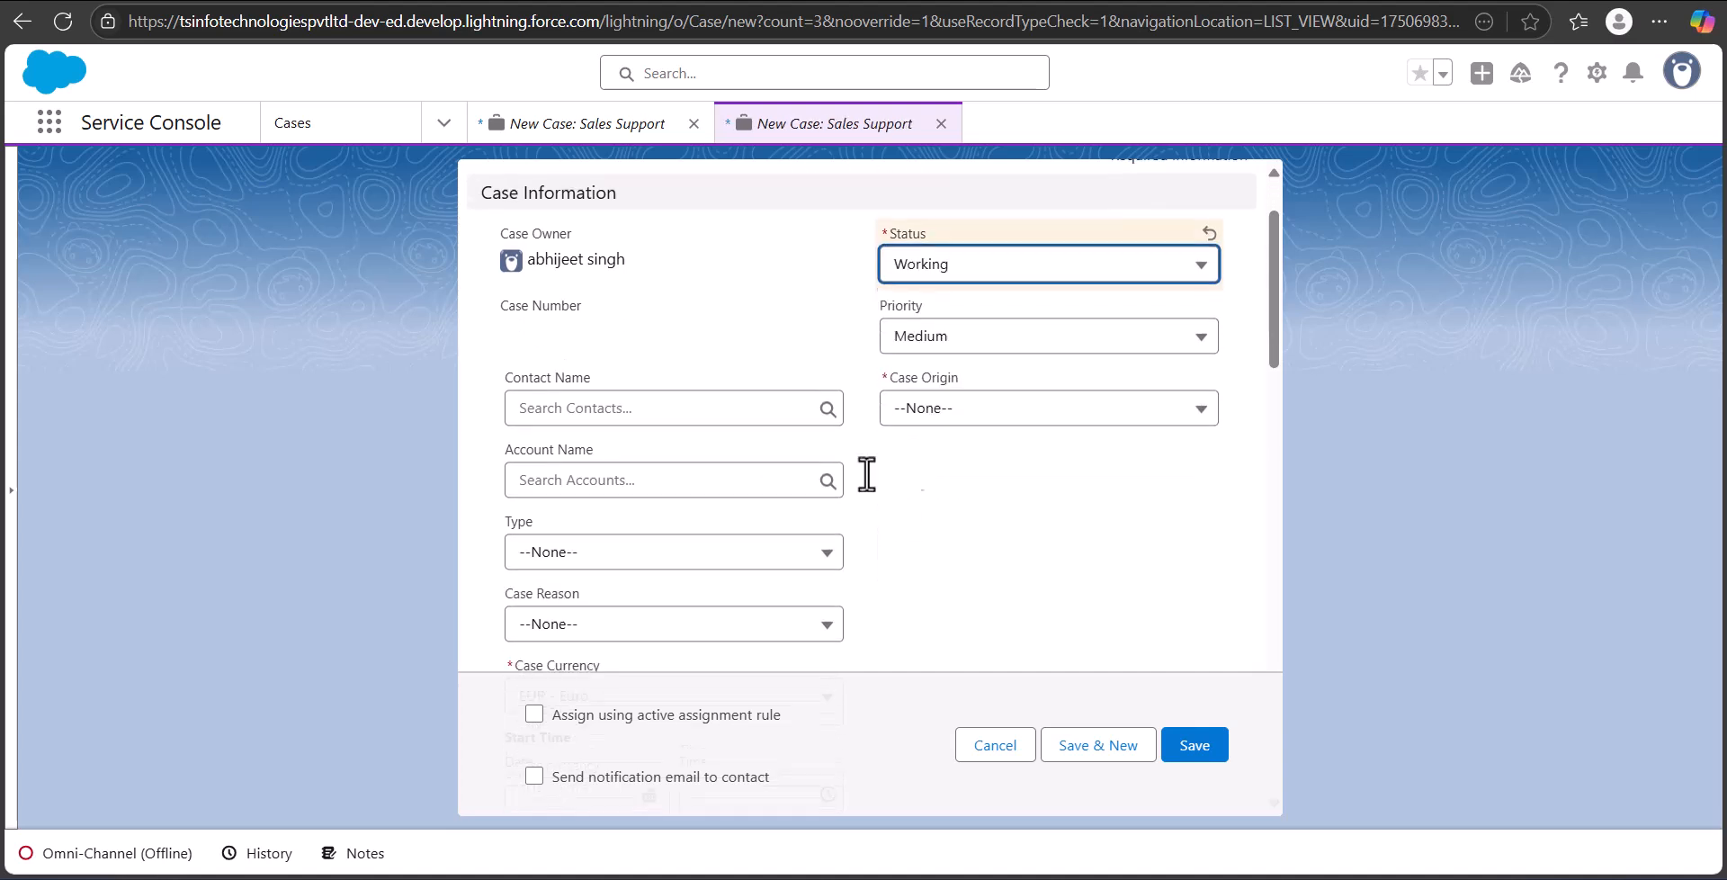
left_click(983, 396)
left_click(985, 477)
left_click(659, 472)
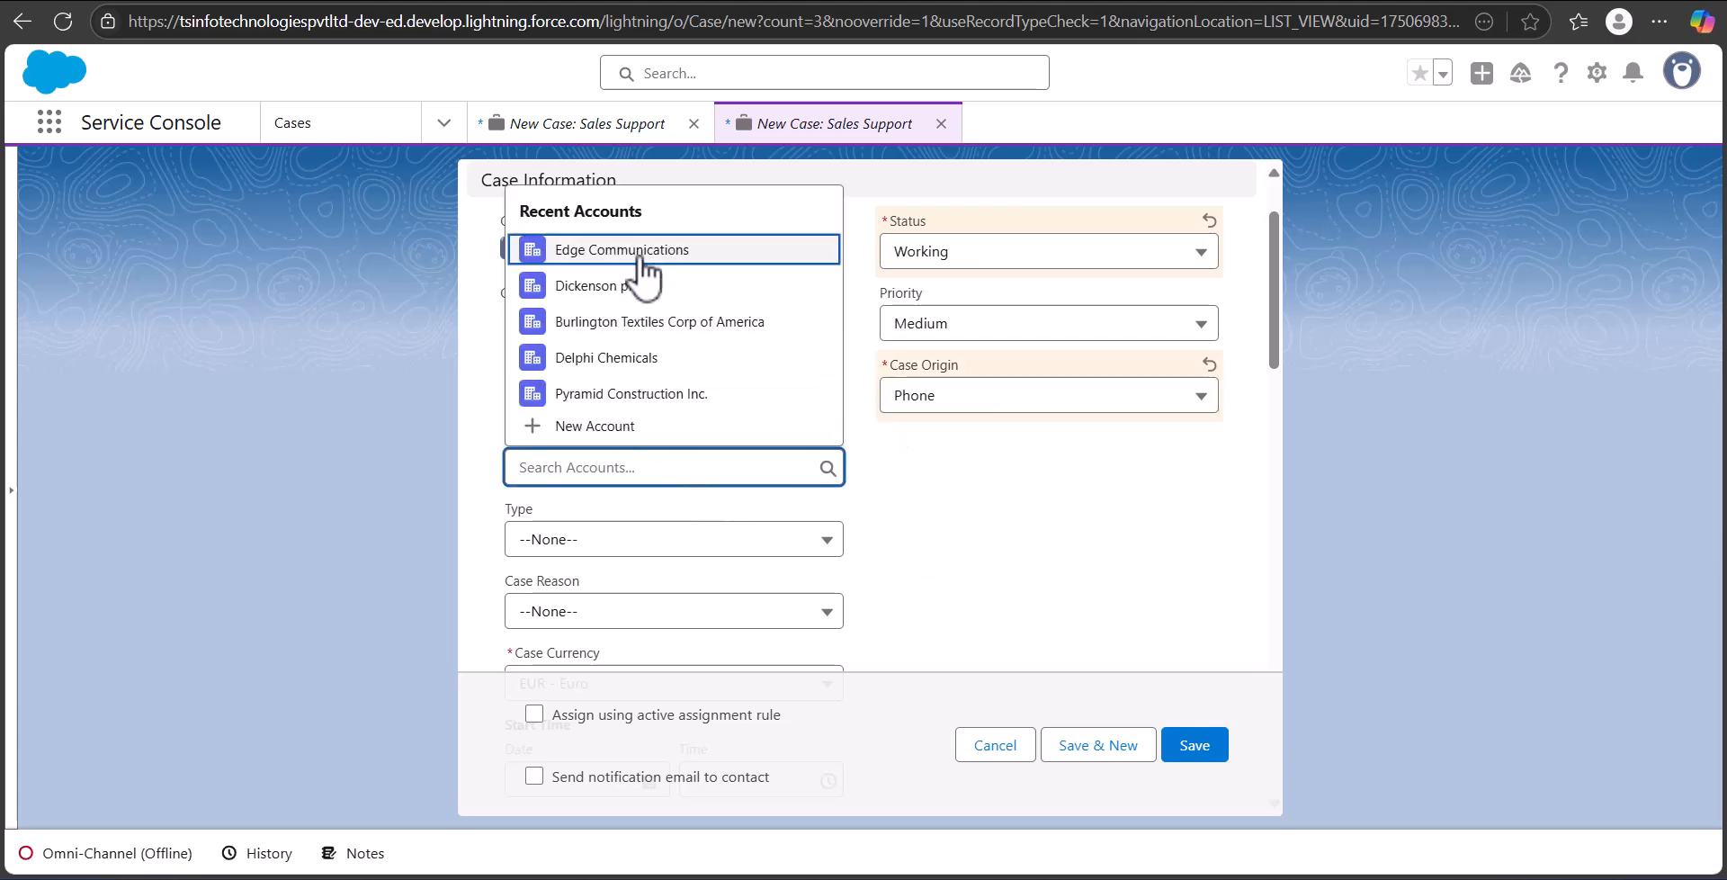
left_click(640, 256)
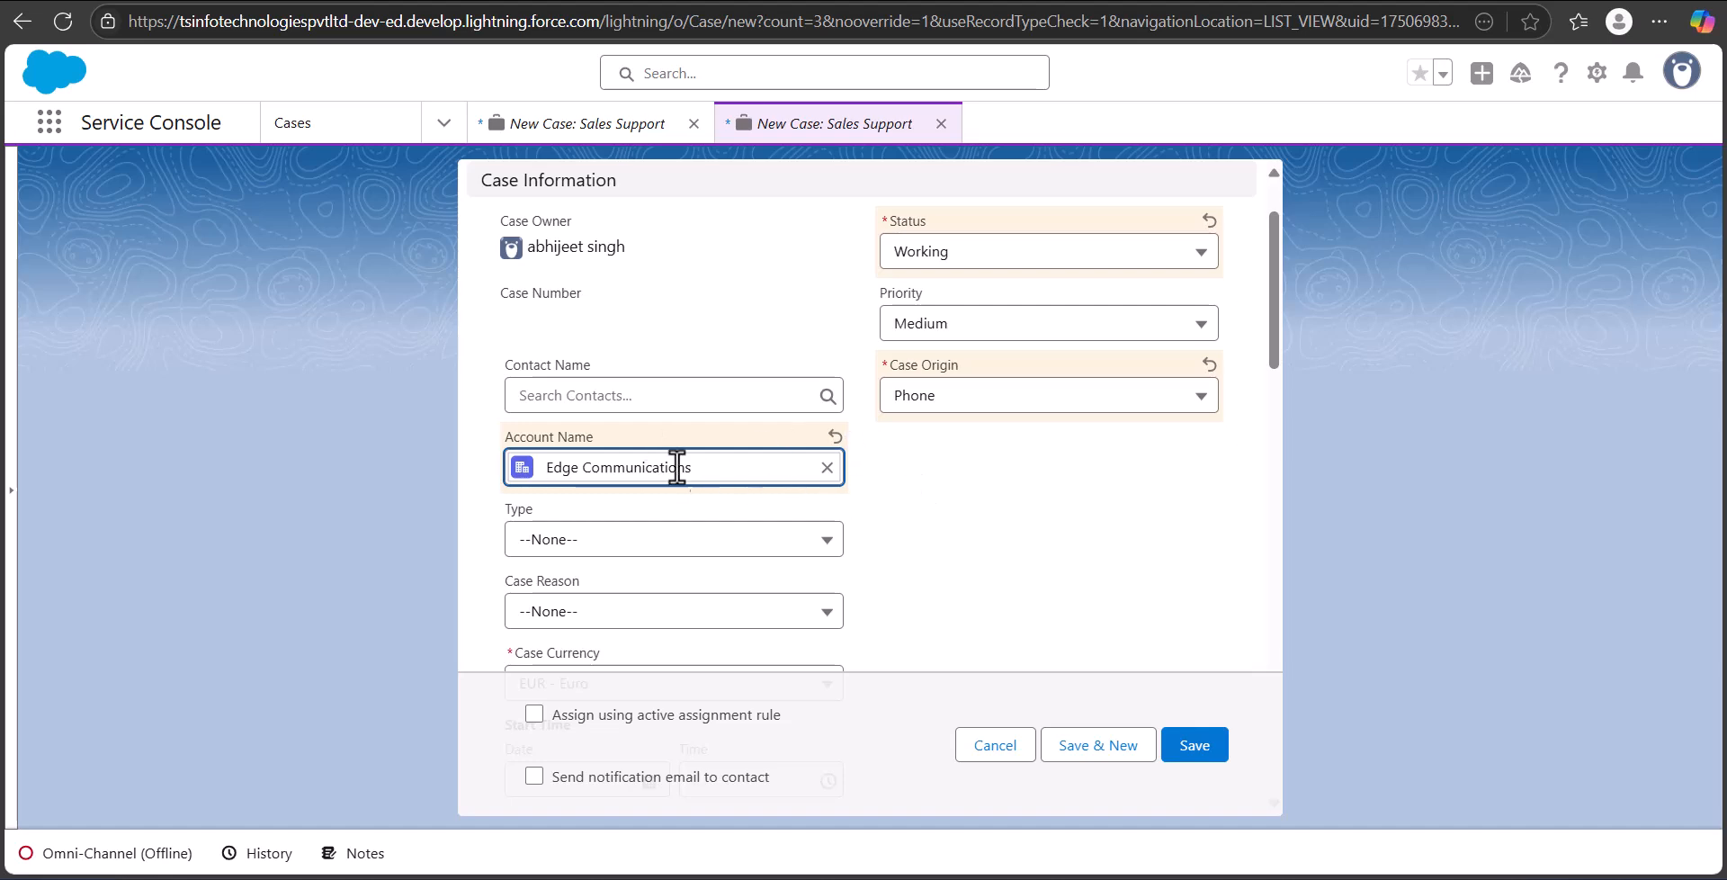
Step: Set the new case's language to English and save the case
scroll(647, 401, "down", 10)
left_click(648, 334)
left_click(656, 412)
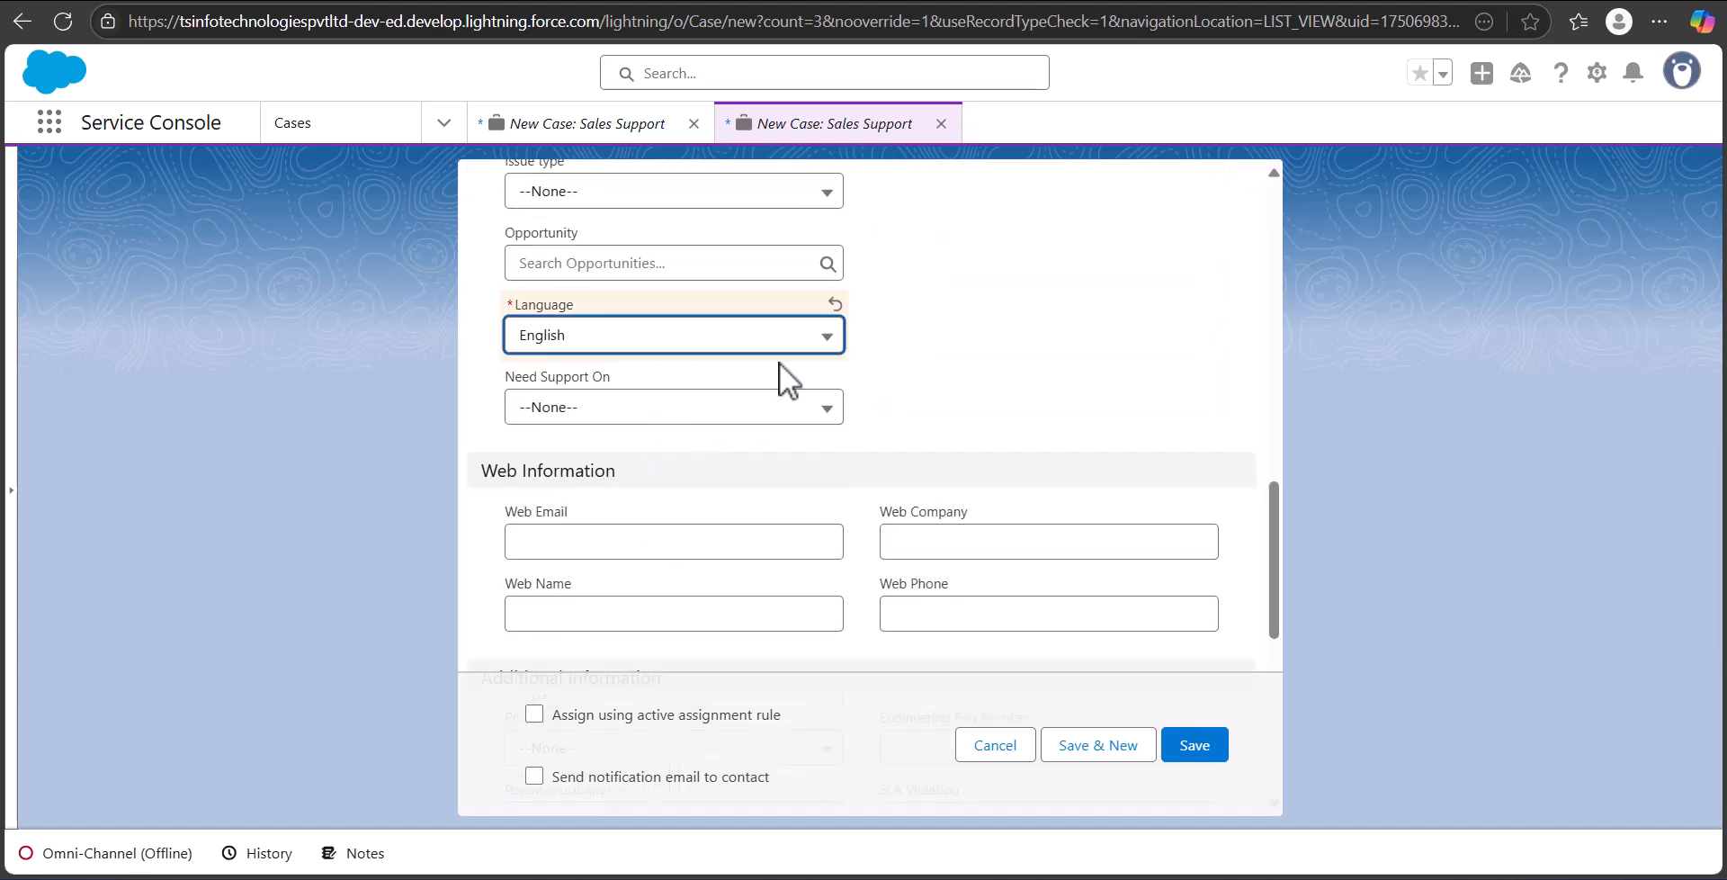
scroll(779, 363, "down", 5)
left_click(1208, 752)
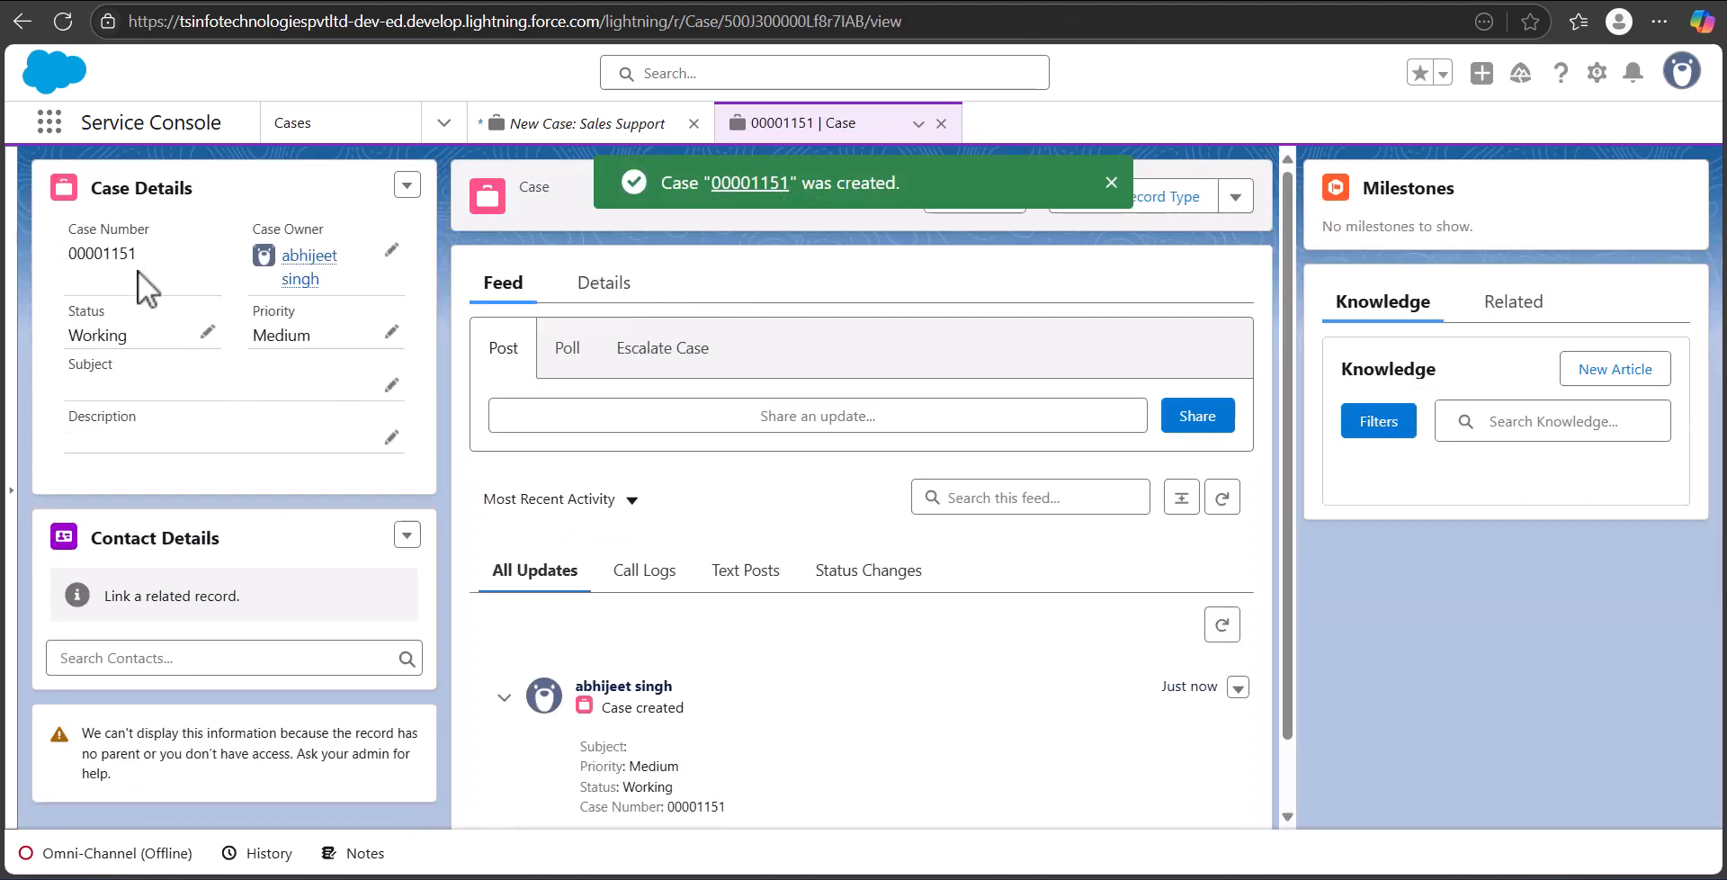
Step: Check the new case's number and details, and open its related Edge Communications account record
left_click_drag(45, 257, 131, 254)
left_click(149, 284)
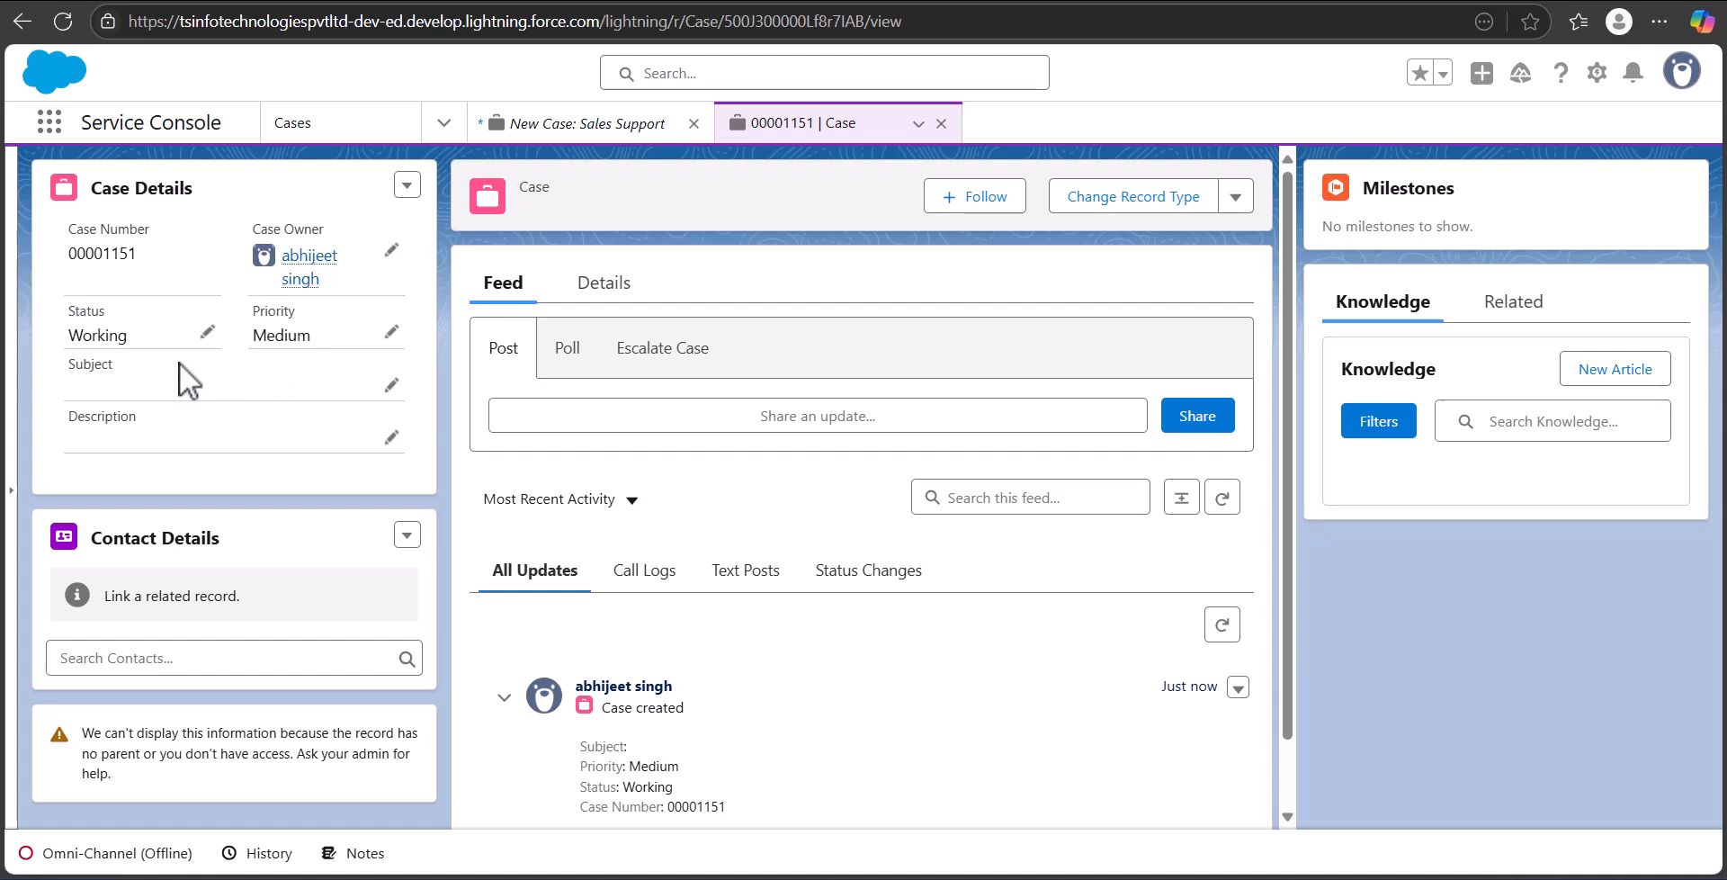
left_click(605, 286)
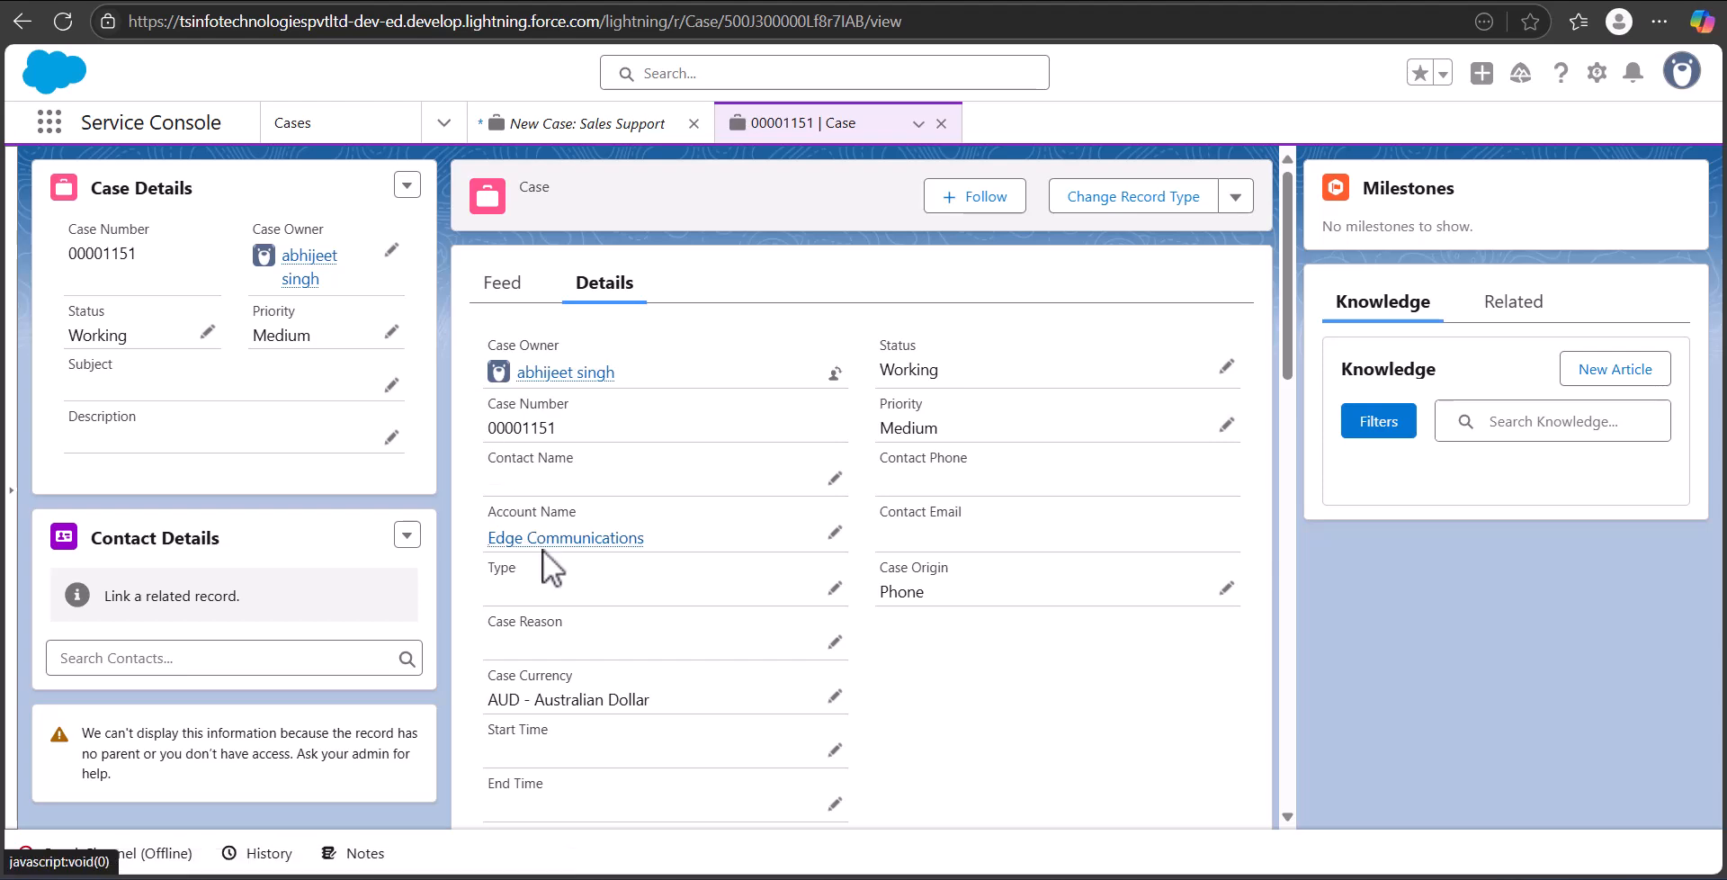
mouse_move(548, 544)
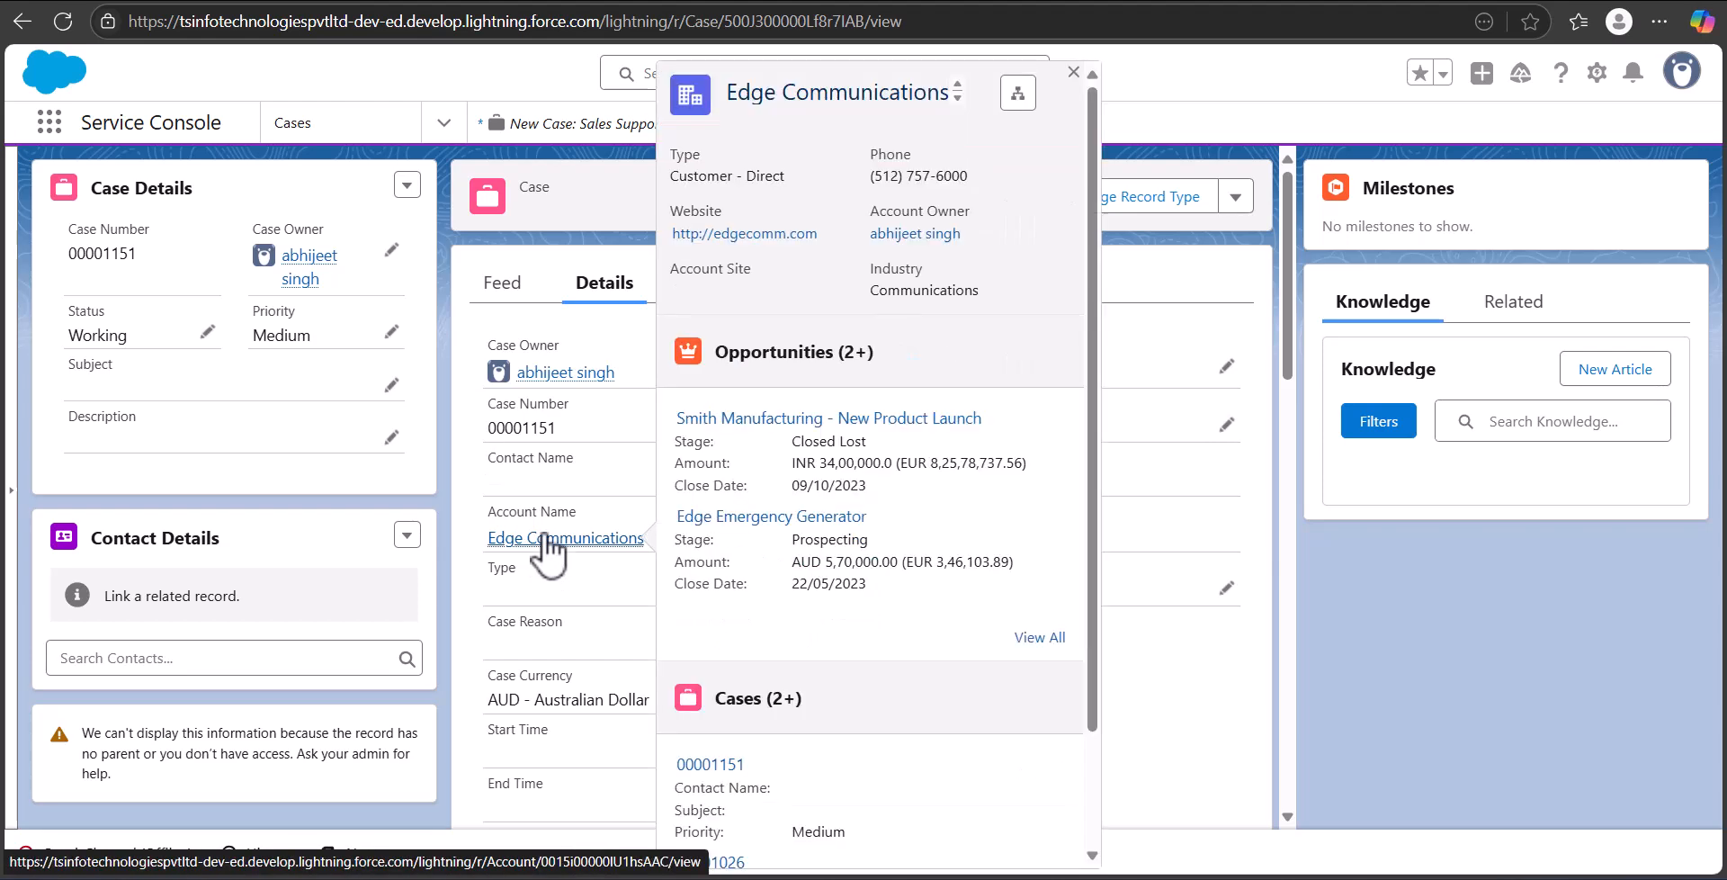
left_click(545, 540)
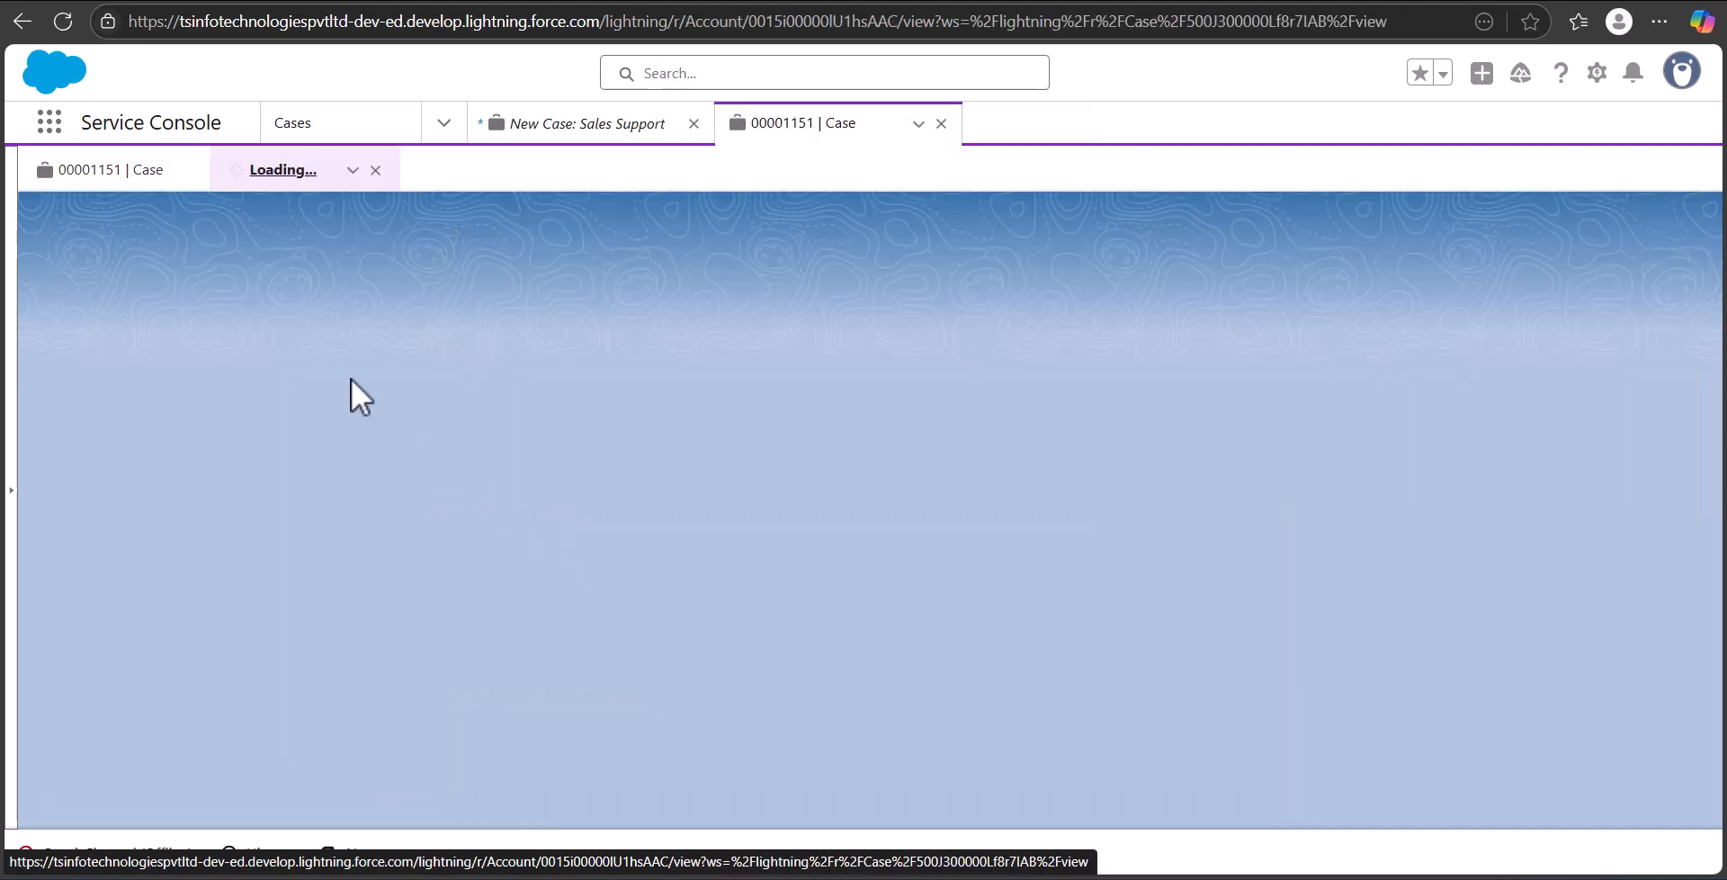
mouse_move(296, 347)
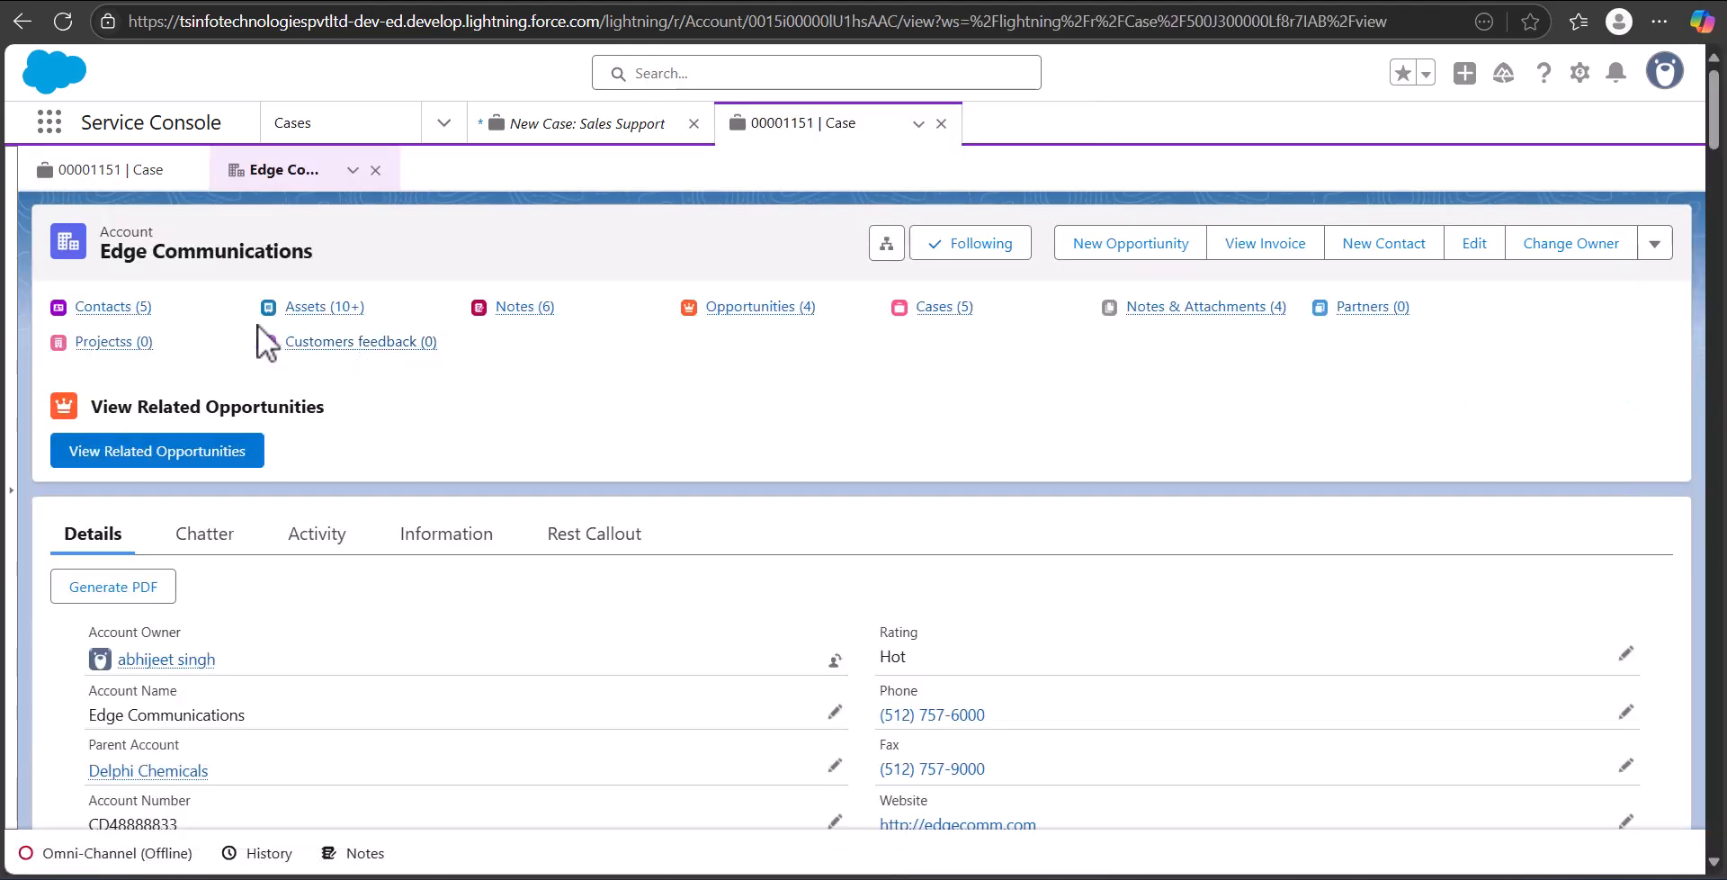
Step: Find the Latest Case Number field in the Edge Communications account details and compare its value with the new case's number
scroll(258, 325, "down", 3)
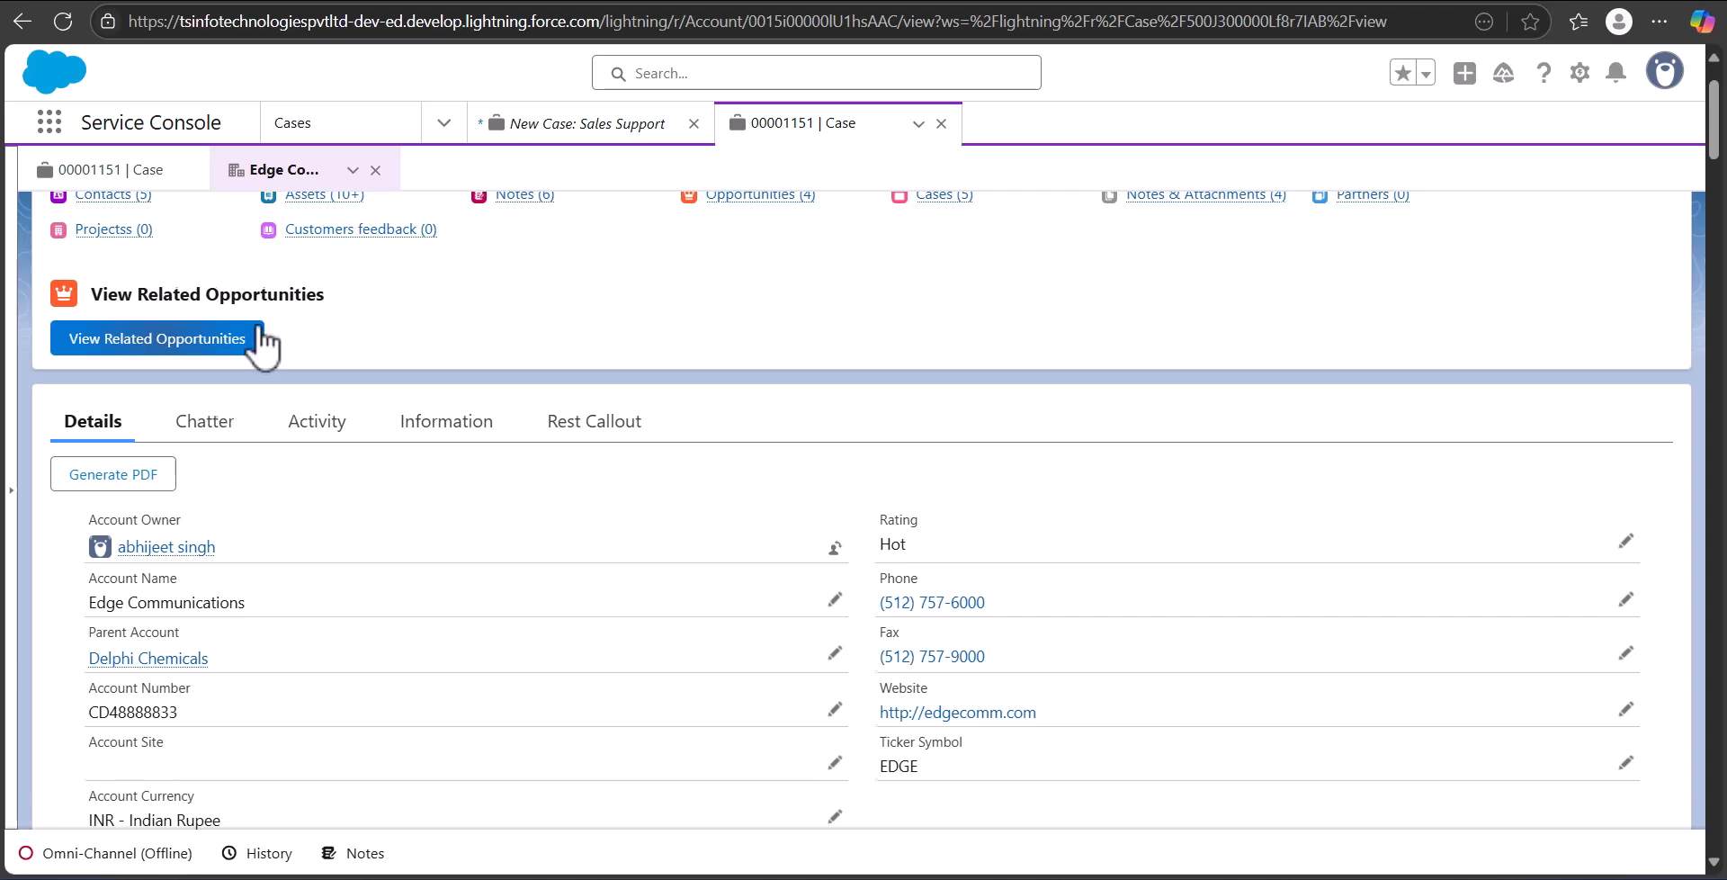
scroll(258, 326, "down", 1)
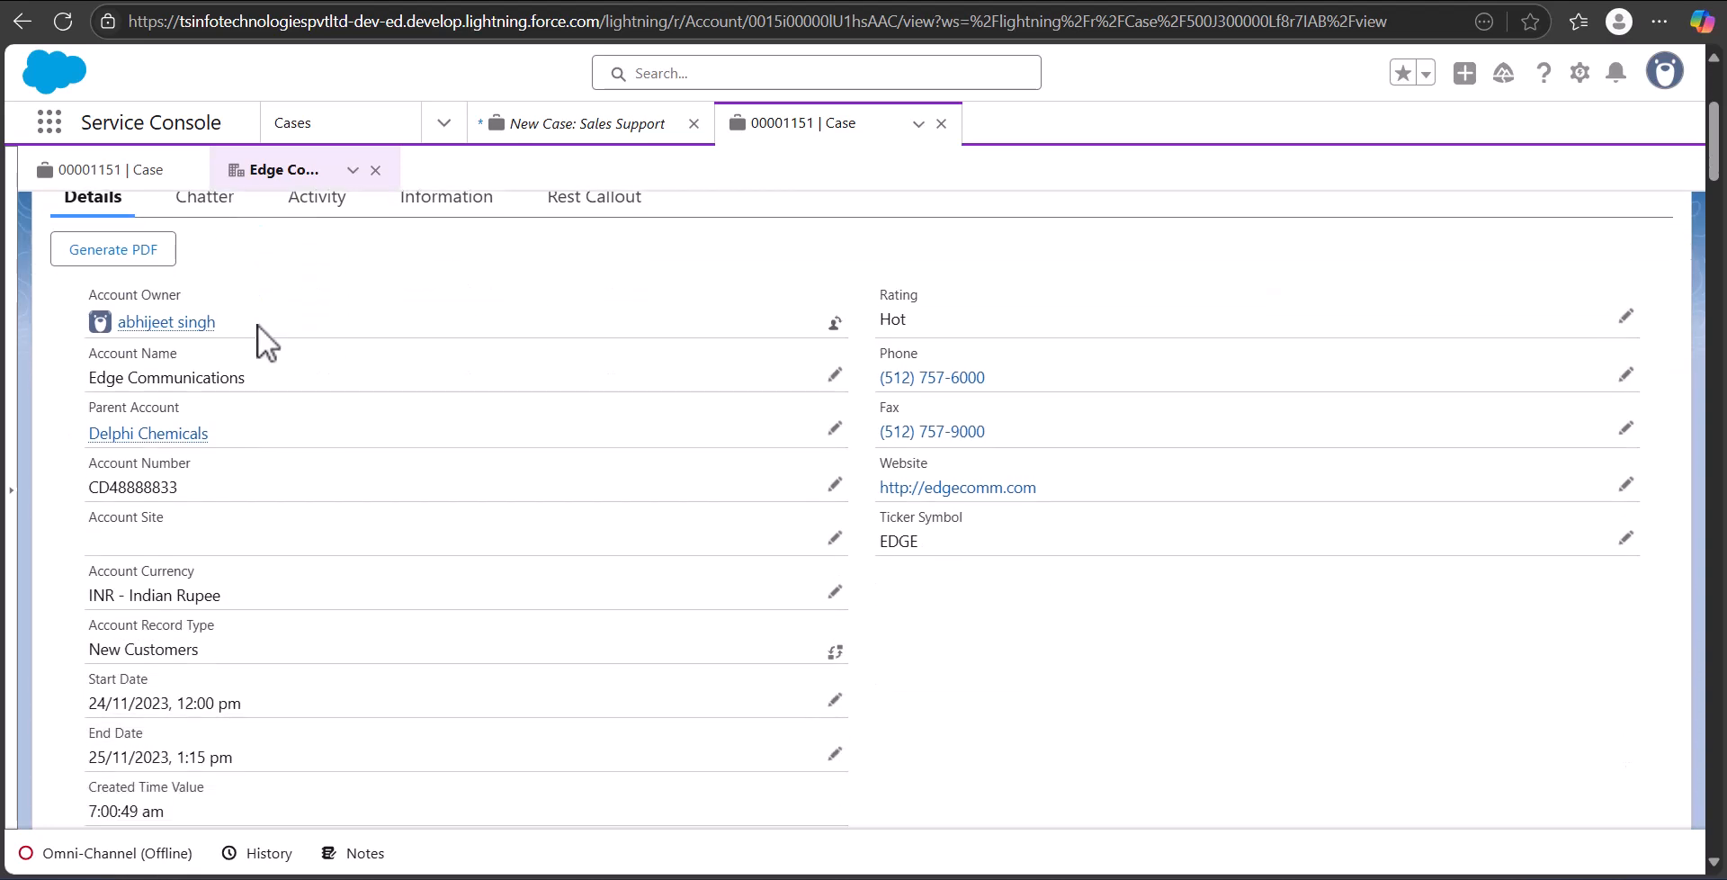
key("ctrl+f")
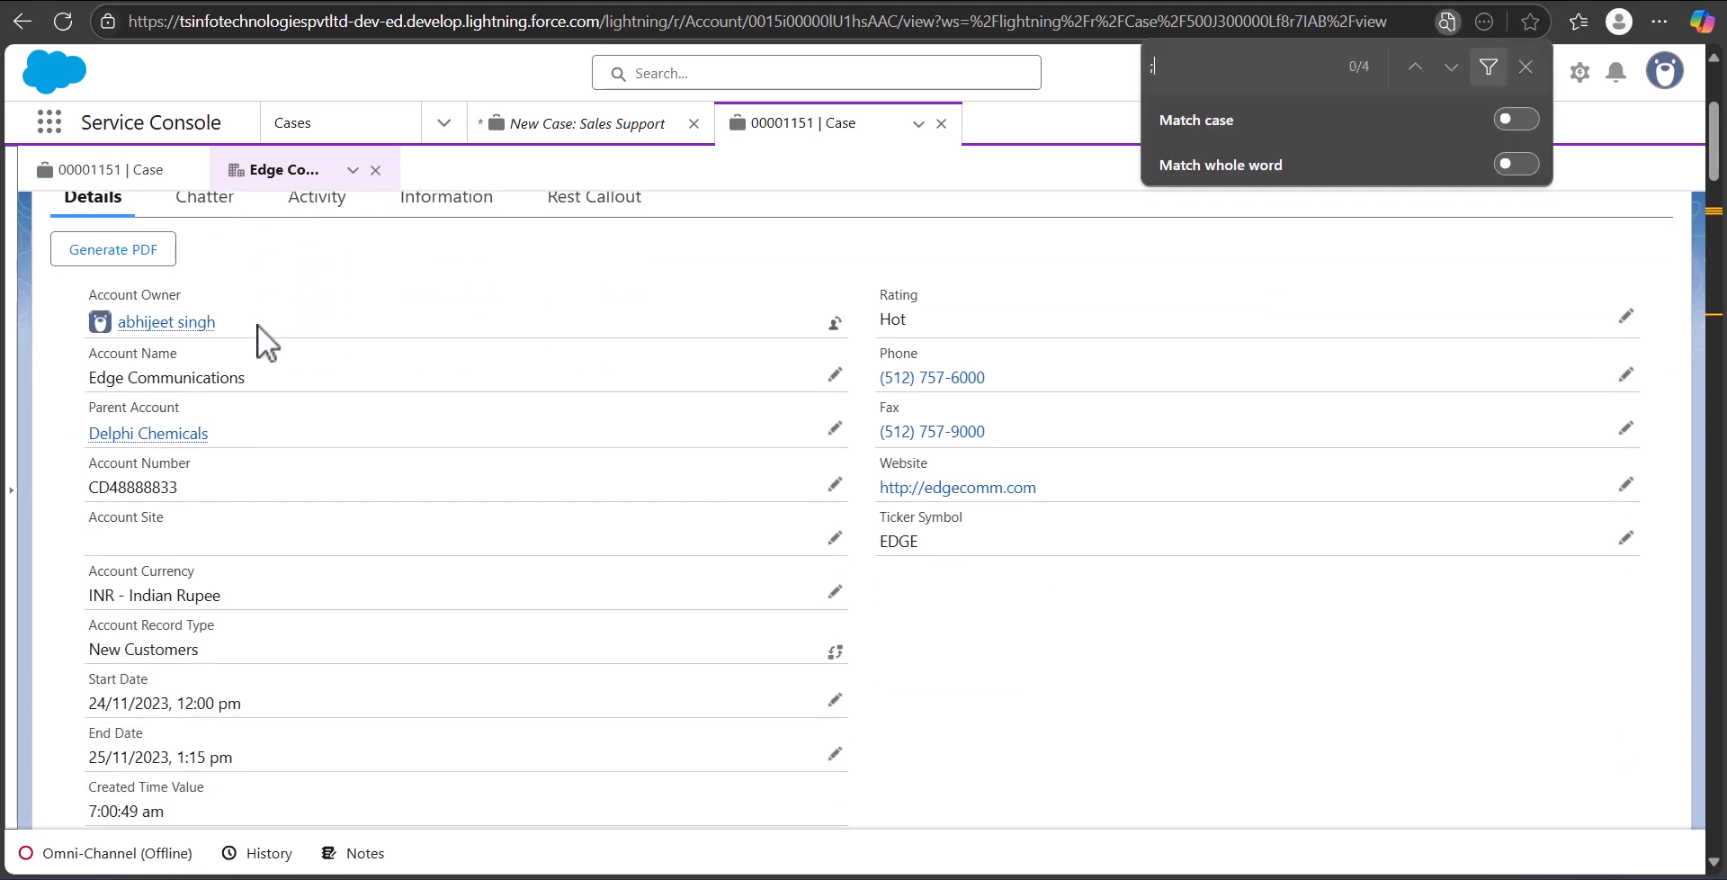
type("Latest")
key("Escape")
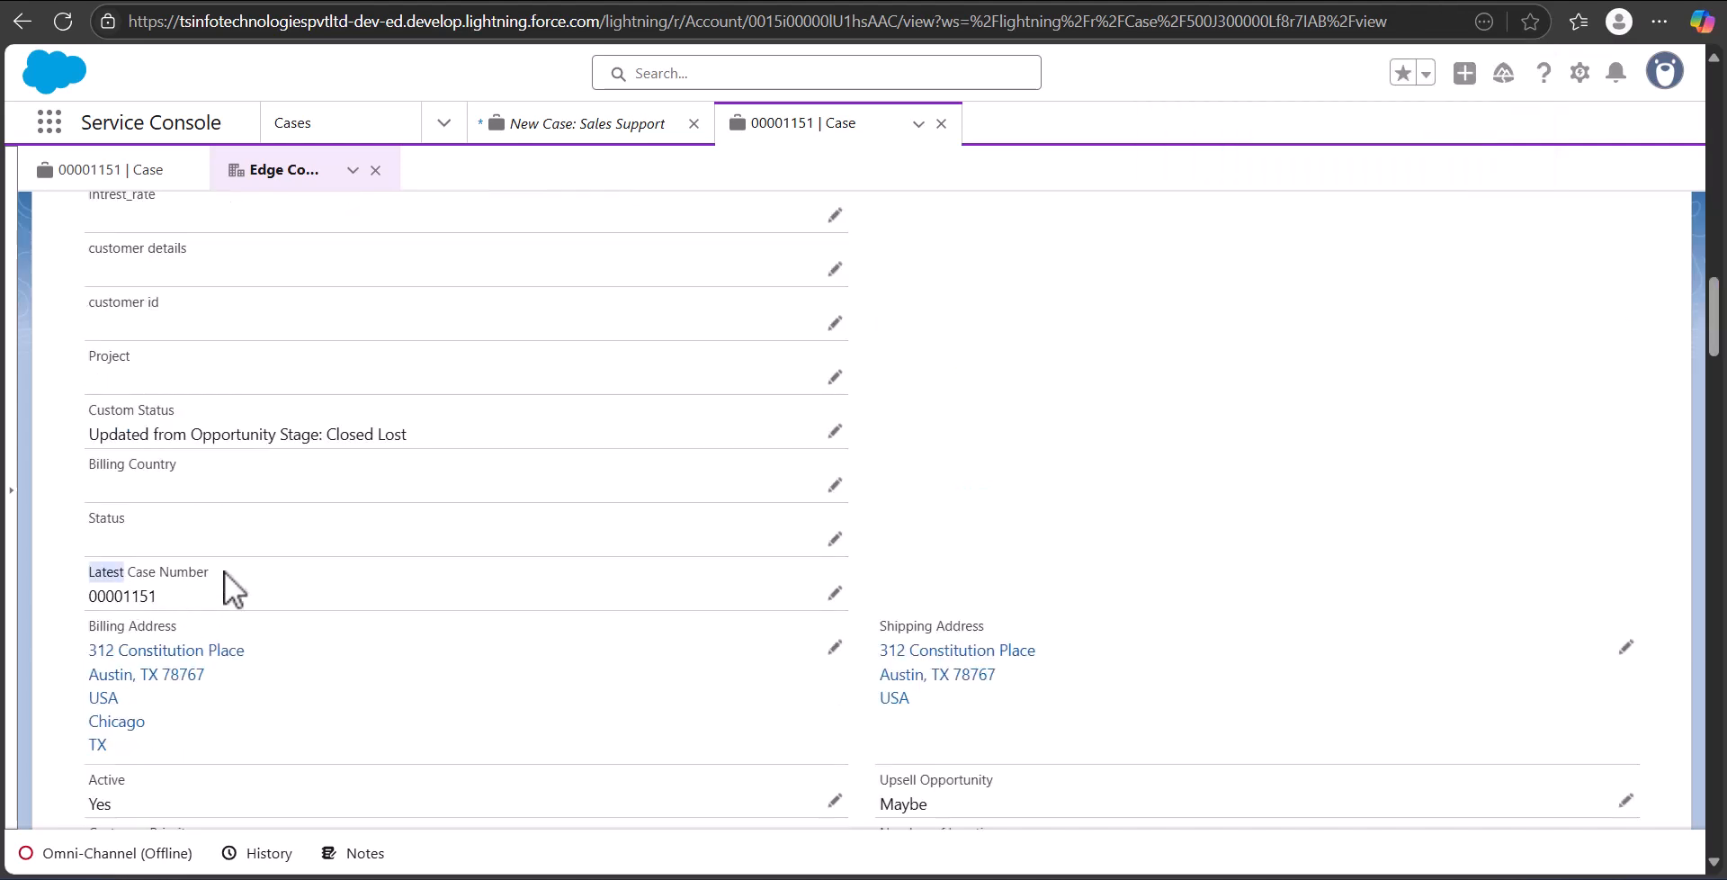
left_click_drag(173, 599, 88, 601)
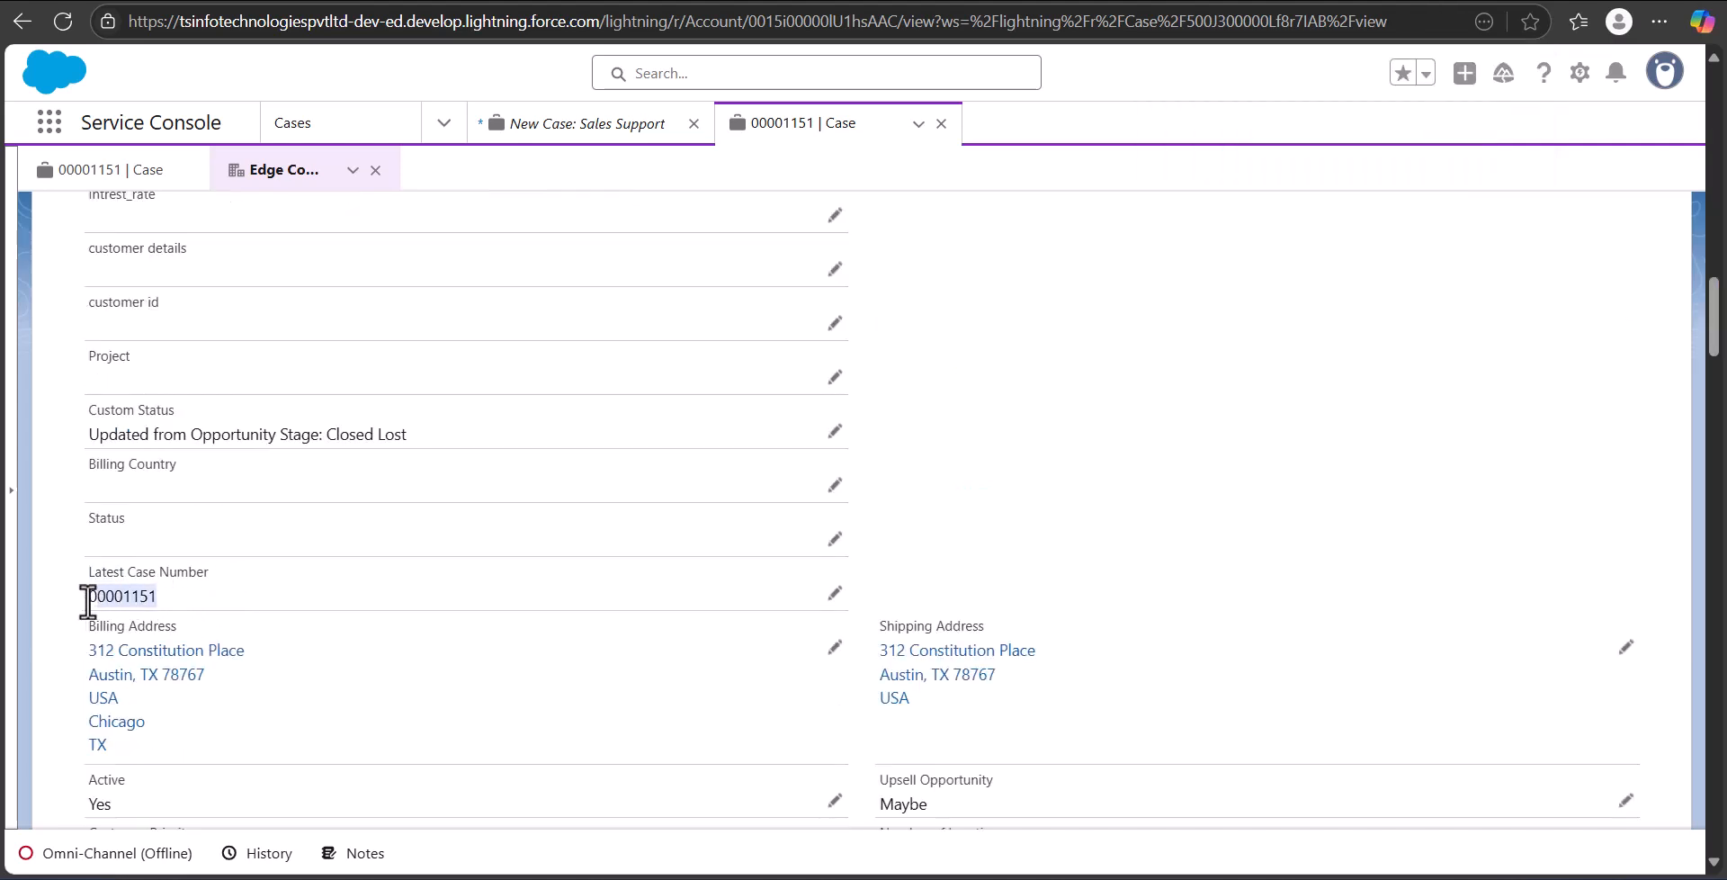
left_click(126, 171)
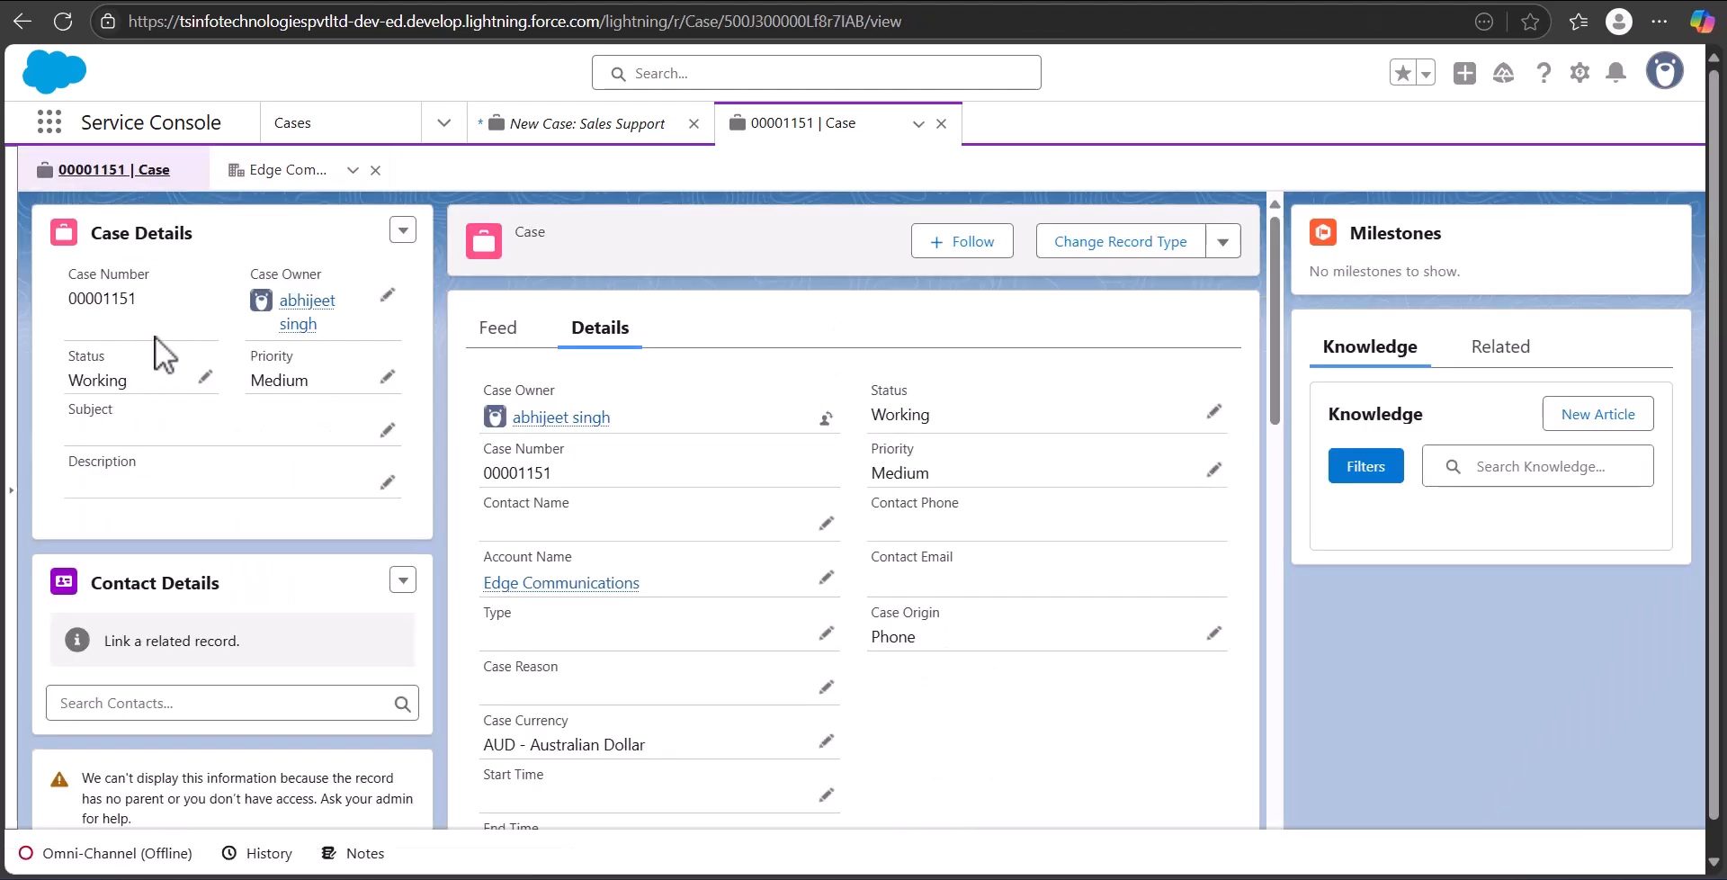